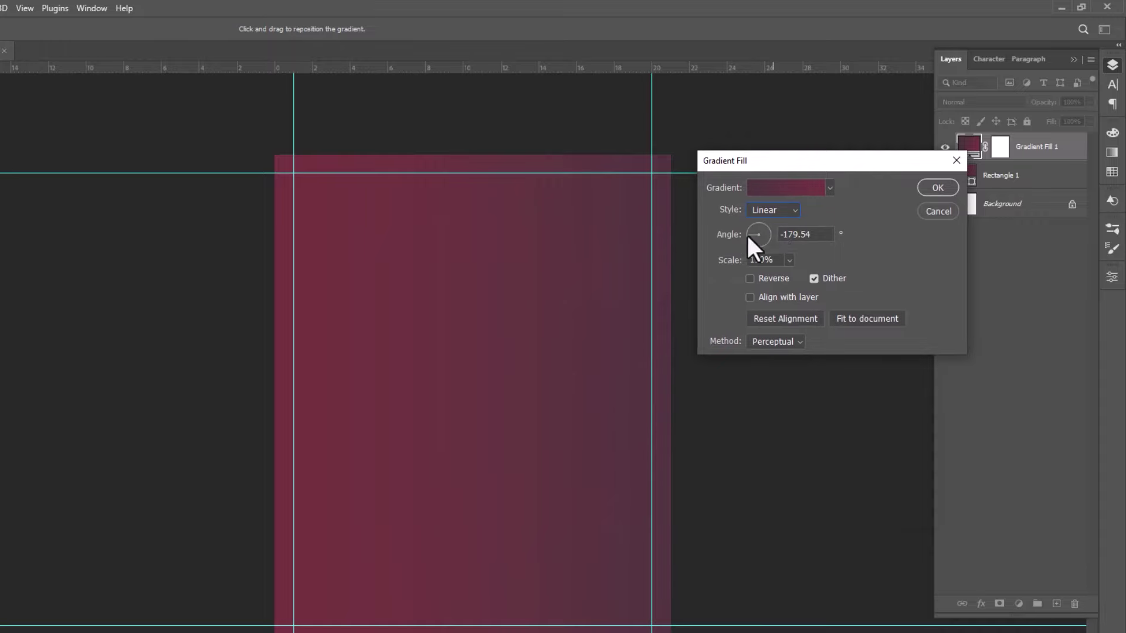
Apply the linear gradient fill and redraw it diagonally, with the dark purple at the page's upper-right corner and red toward the lower left
left_click_drag(747, 233, 747, 233)
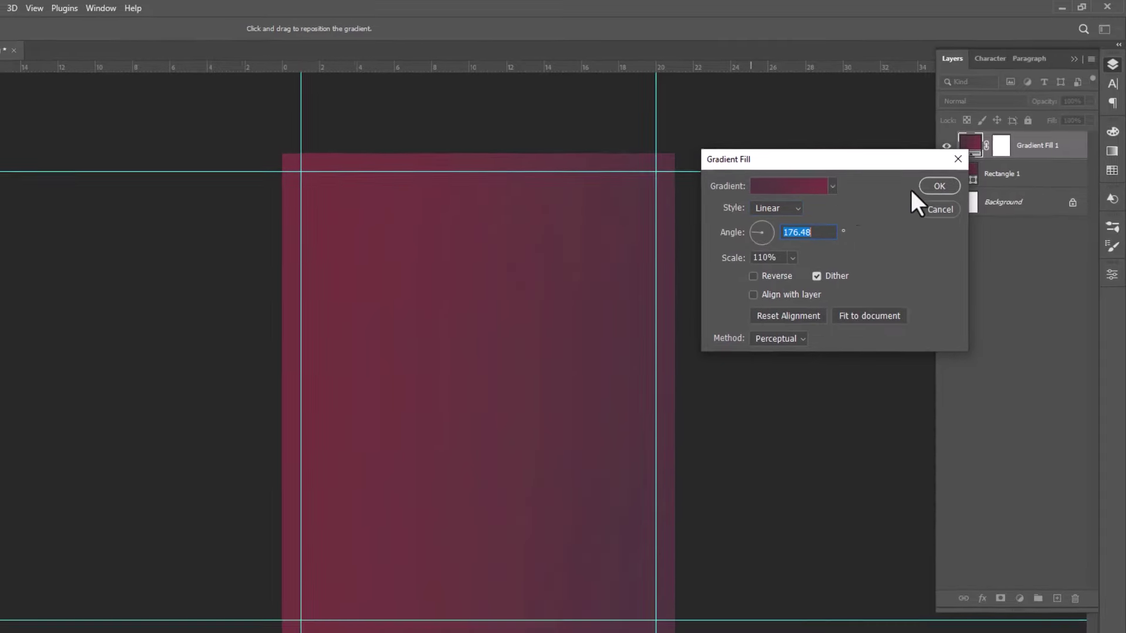
left_click(937, 187)
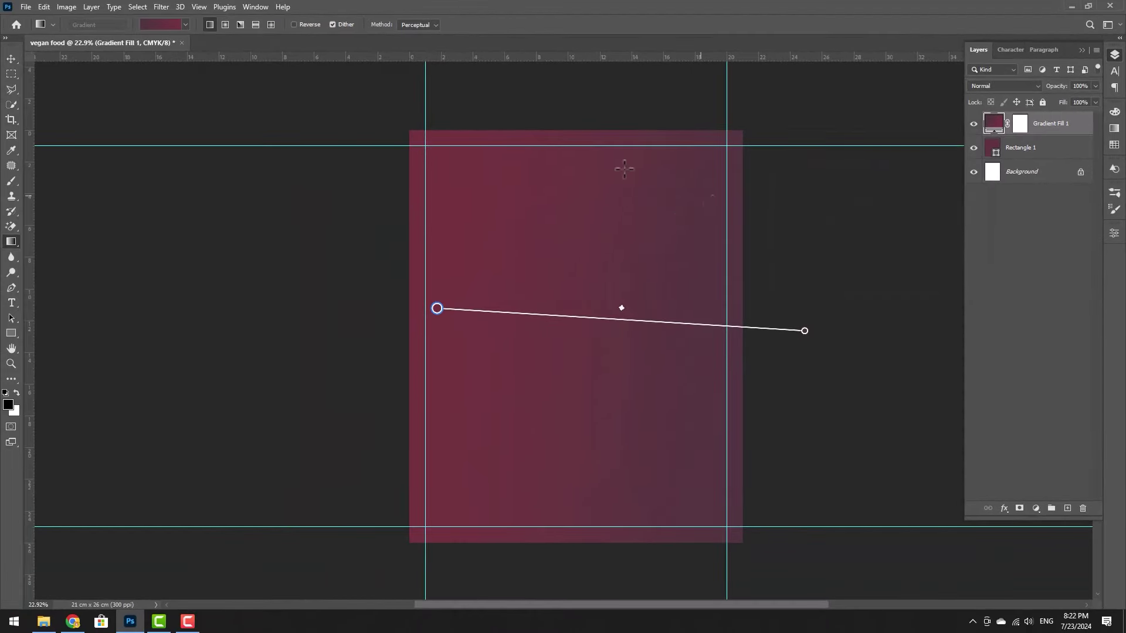
left_click(8, 241)
left_click_drag(384, 275, 705, 271)
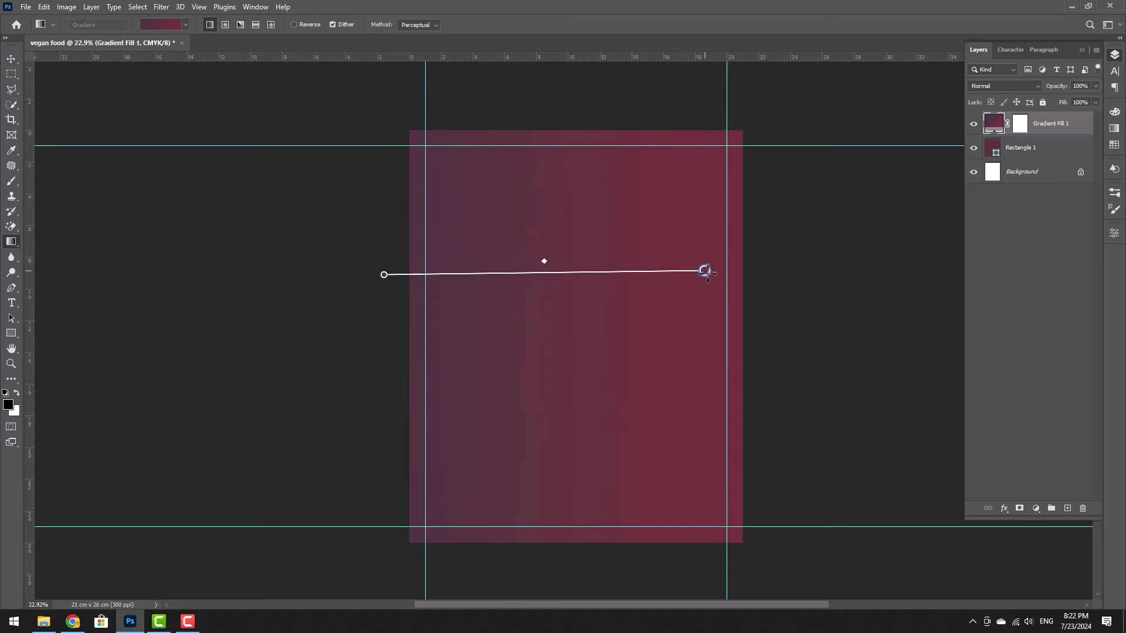
left_click_drag(767, 124, 527, 326)
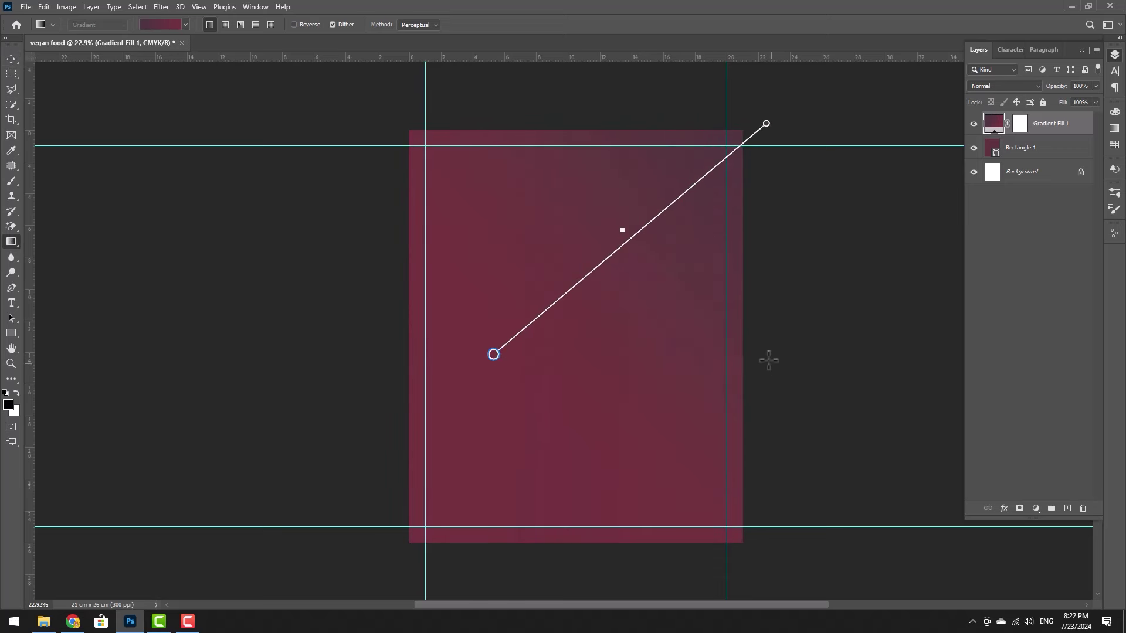
left_click_drag(713, 166, 705, 218)
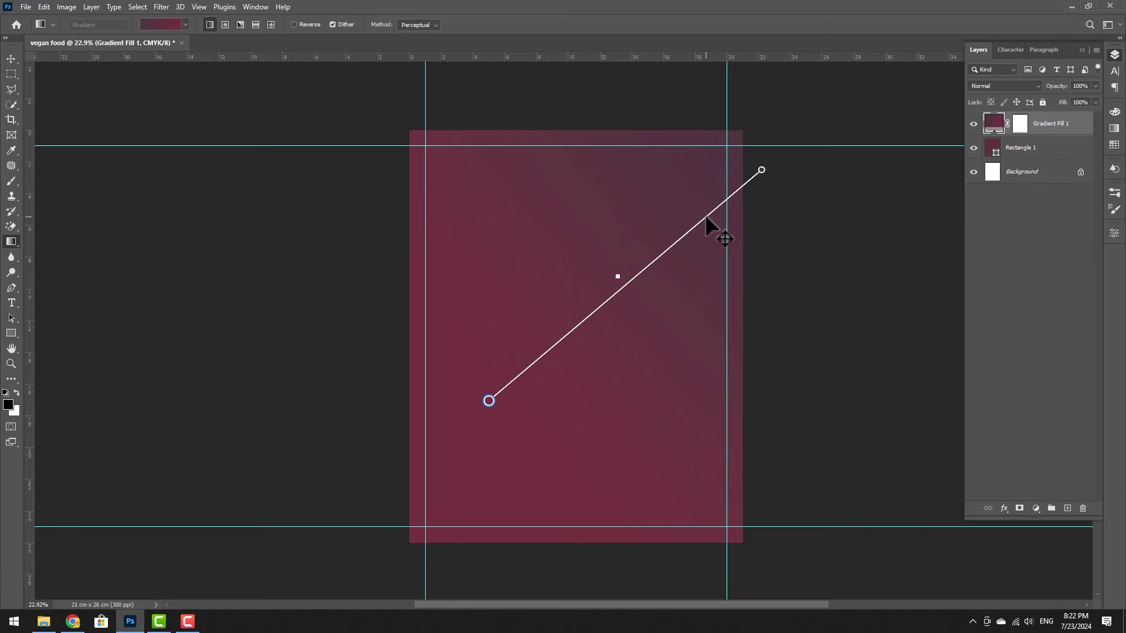
left_click(11, 58)
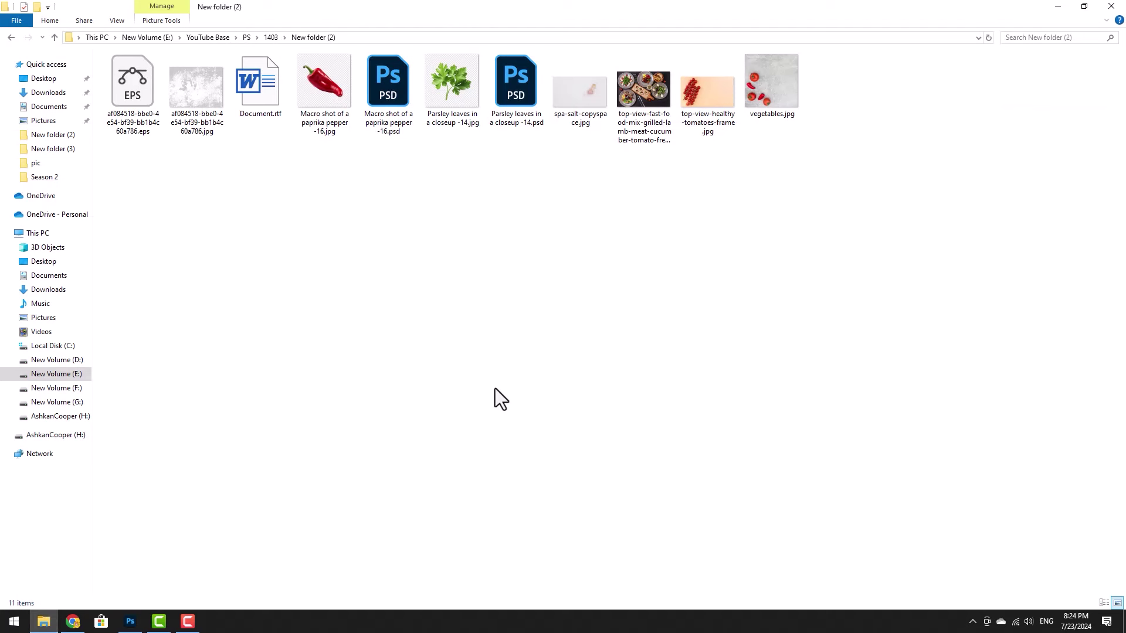
Switch to File Explorer, show the files as extra large icons and place the grey grunge texture JPG into the poster
right_click(495, 388)
mouse_move(540, 398)
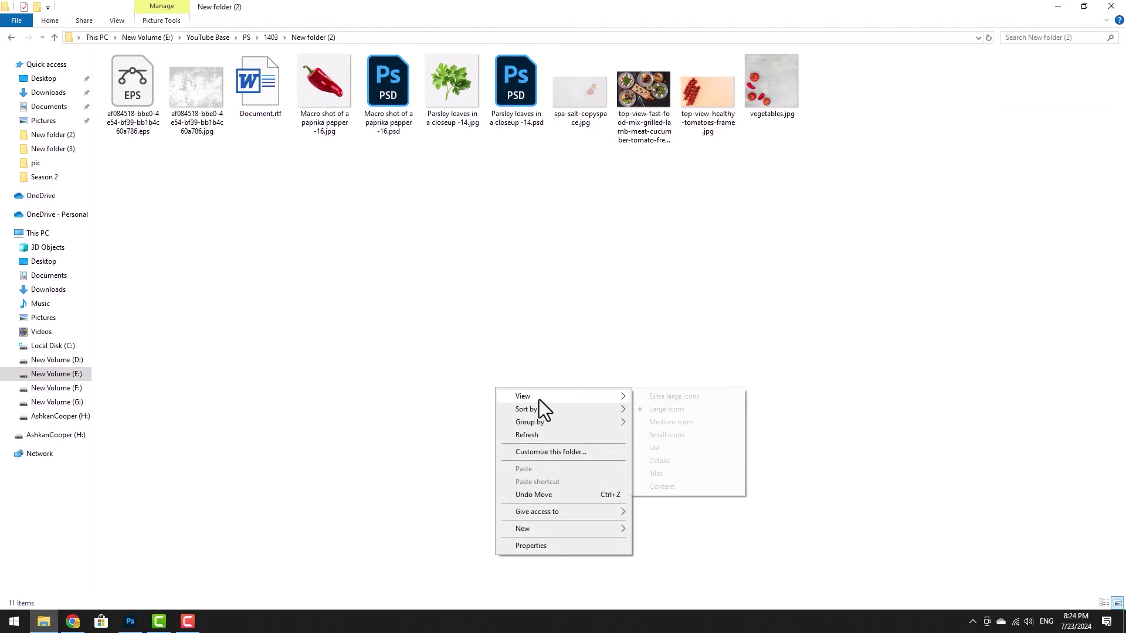
left_click(658, 398)
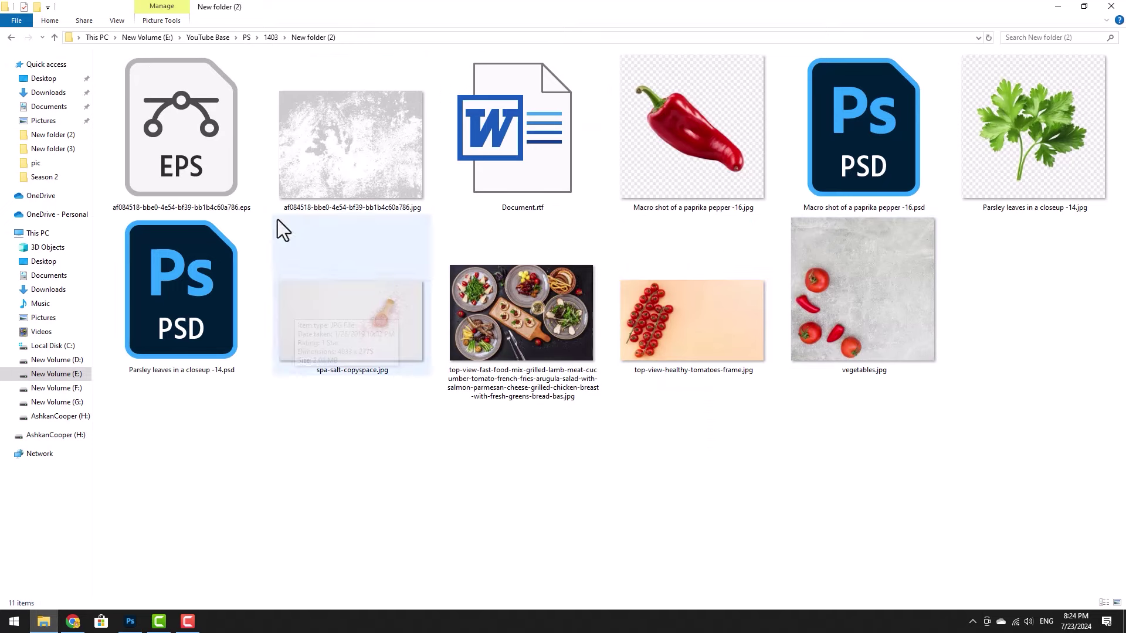
left_click_drag(350, 179, 625, 431)
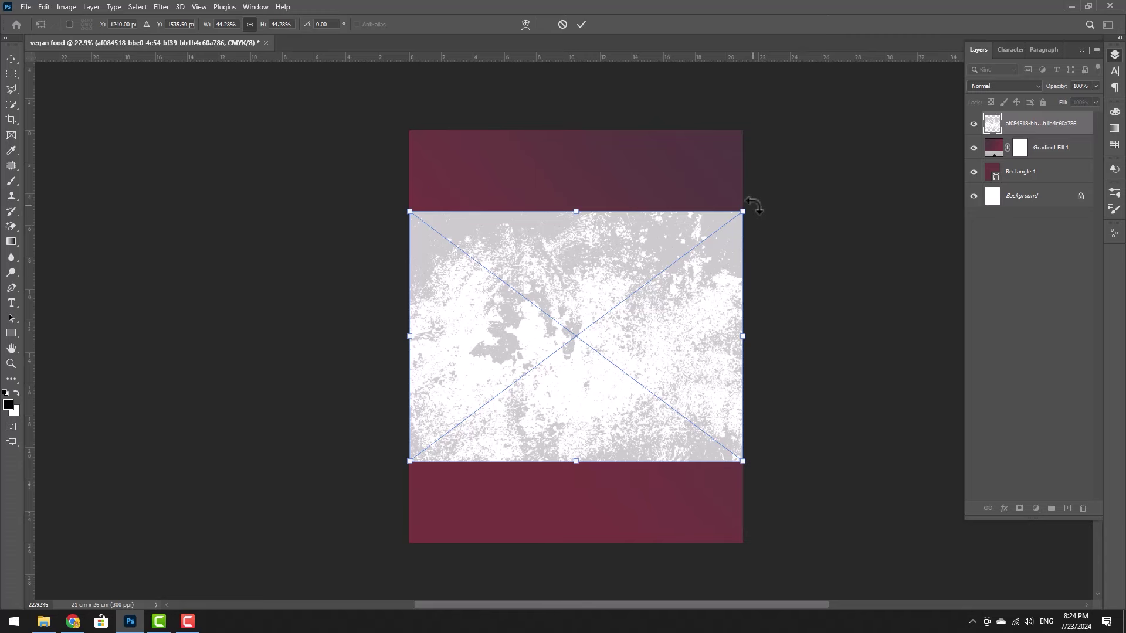
Rotate the placed grunge texture 90° and enlarge it to 61.74% so it covers the whole page
left_click_drag(755, 205, 678, 460)
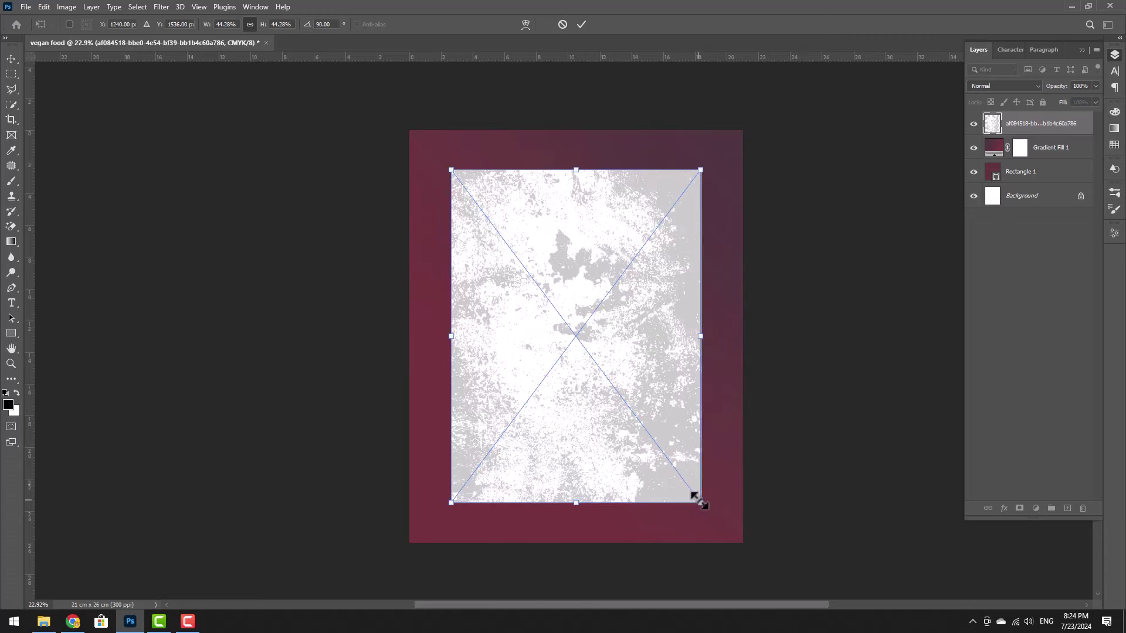
left_click_drag(699, 501, 759, 564)
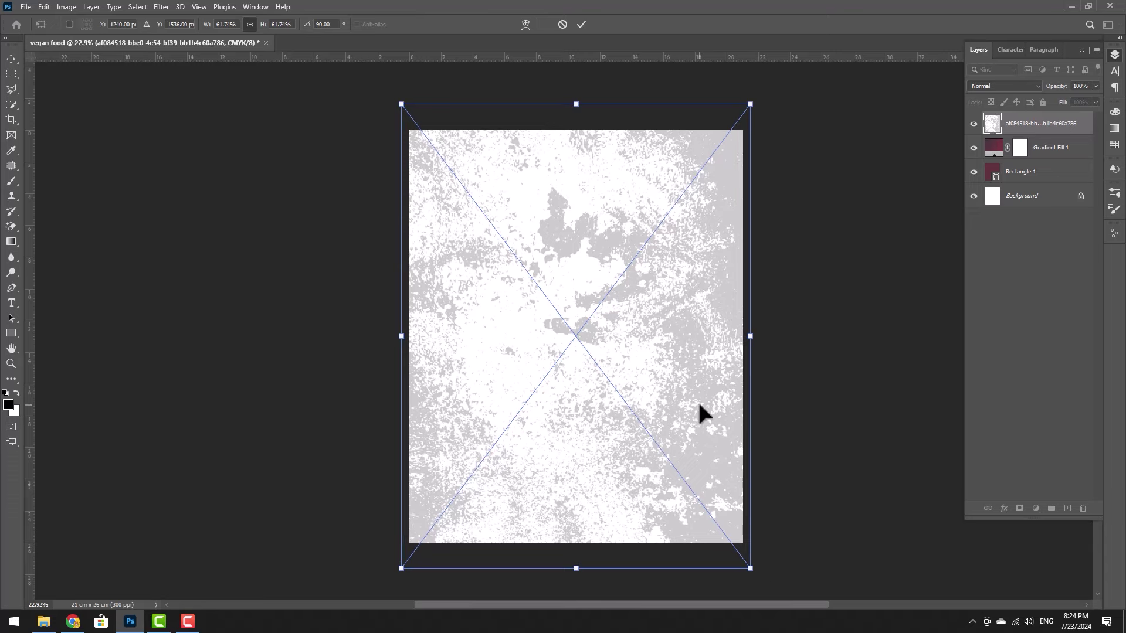
key("Return")
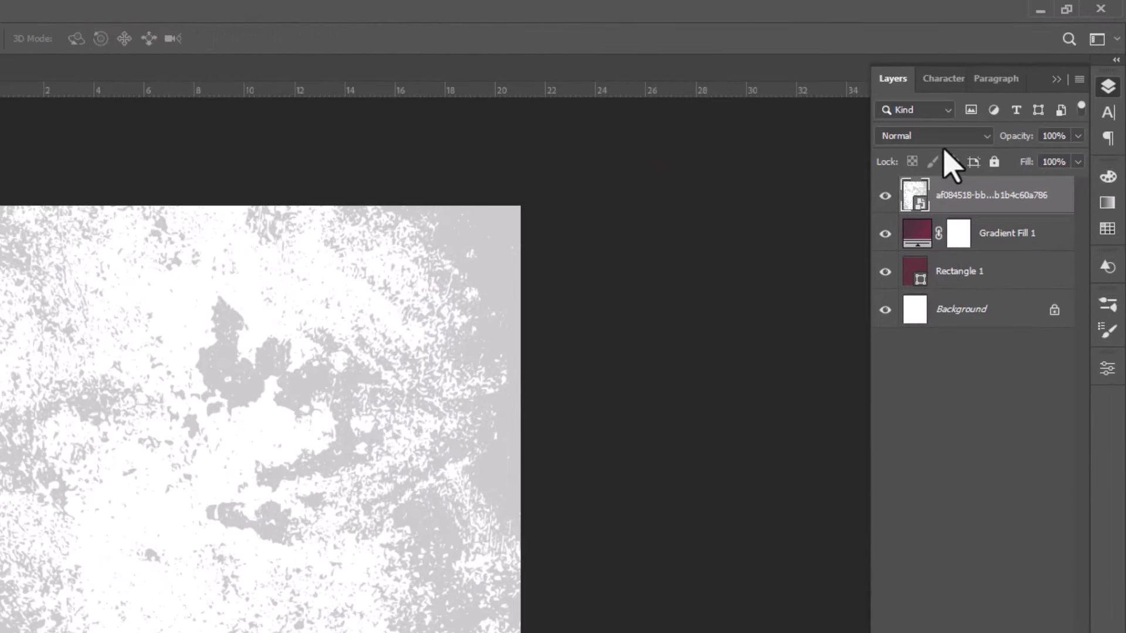
Blend the grunge texture layer with Color Burn and keep its opacity at 100%
left_click(946, 135)
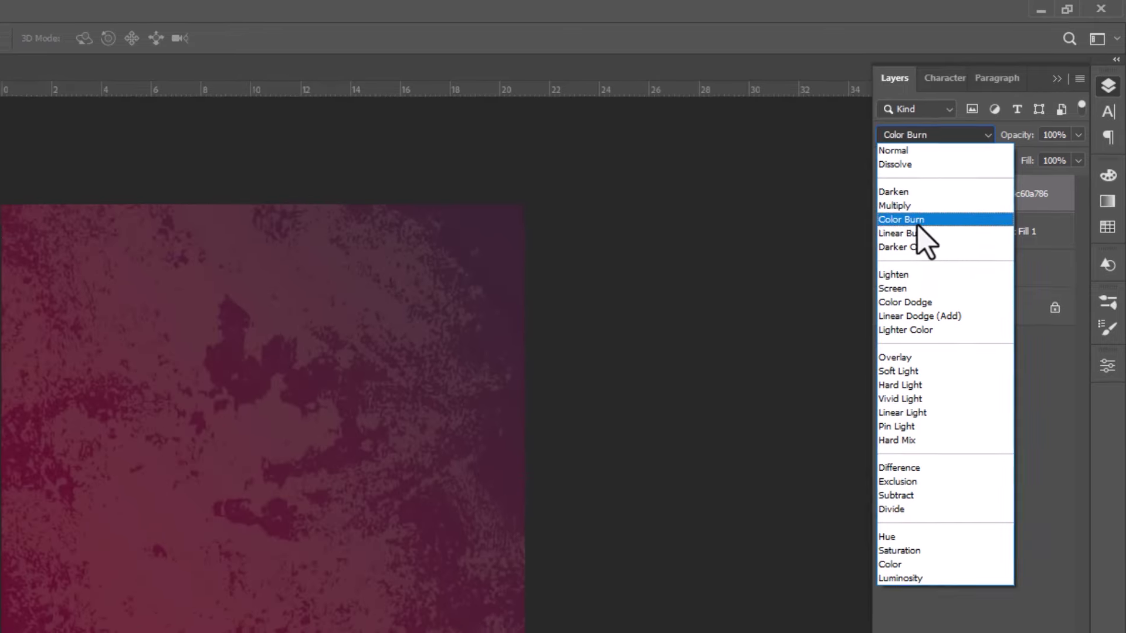
left_click(918, 224)
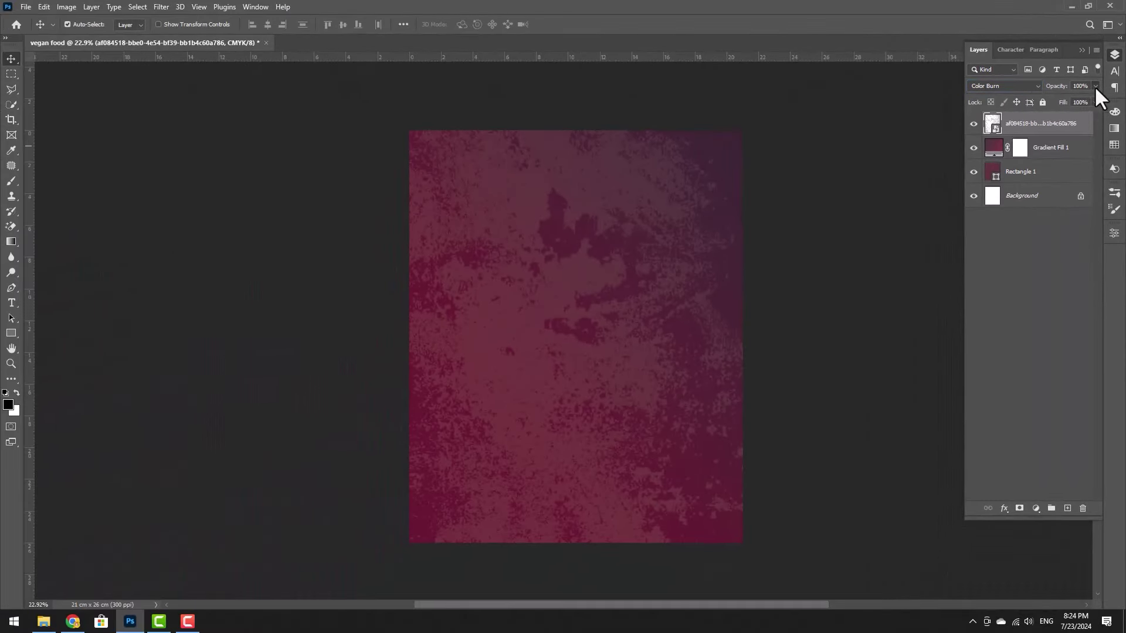
left_click_drag(1094, 85, 1086, 100)
left_click_drag(1078, 98, 1096, 100)
Open the top-view fast food photo from the image folder in its own document and inspect its plates
left_click(43, 622)
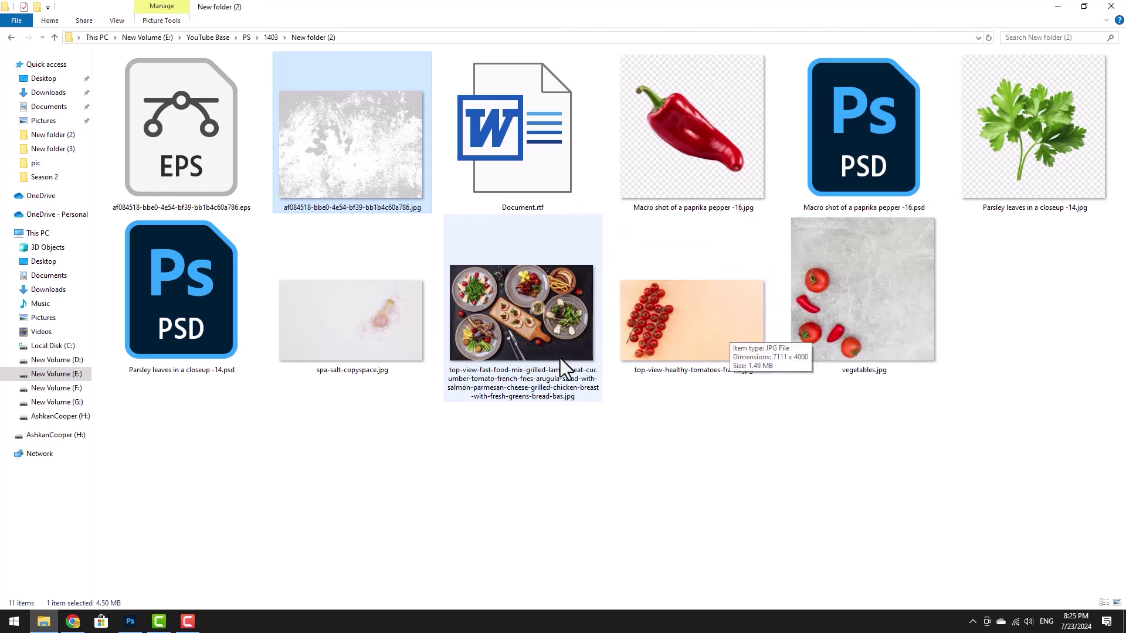
left_click_drag(548, 331, 710, 123)
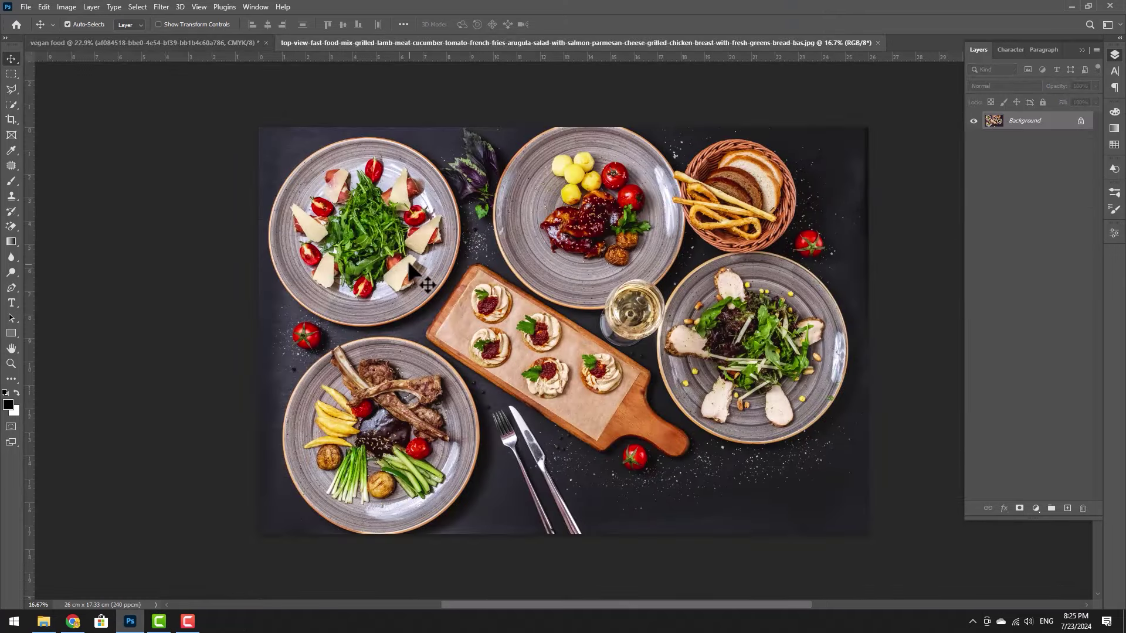
left_click_drag(409, 264, 459, 287)
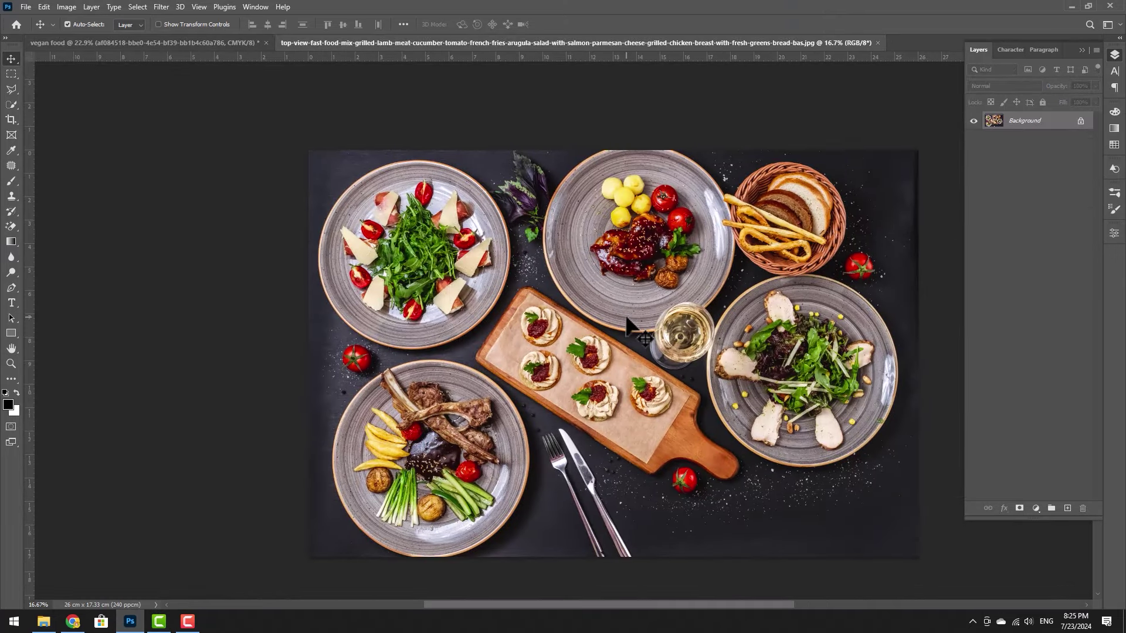
scroll(398, 267, "up", 3)
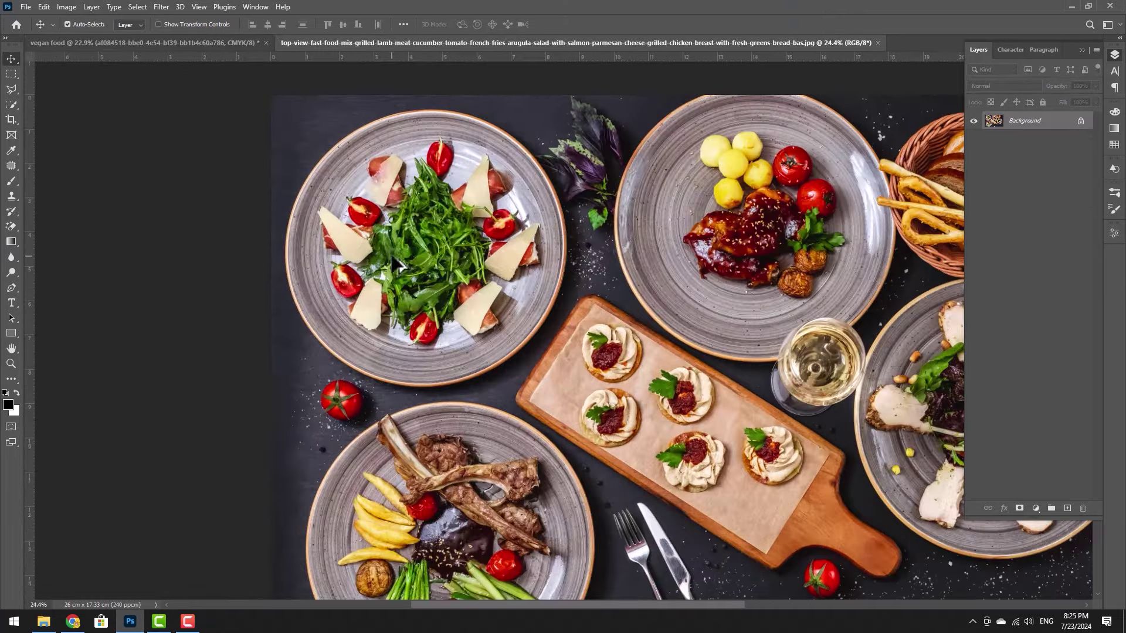
scroll(722, 286, "down", 3)
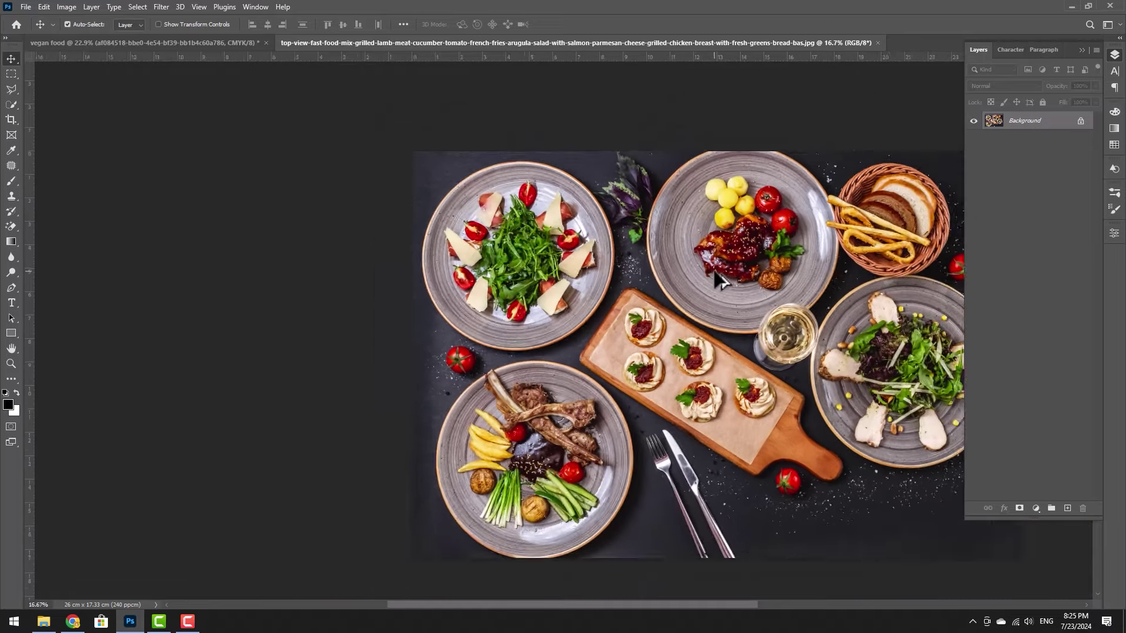
scroll(352, 301, "right", 3)
scroll(352, 301, "up", 3)
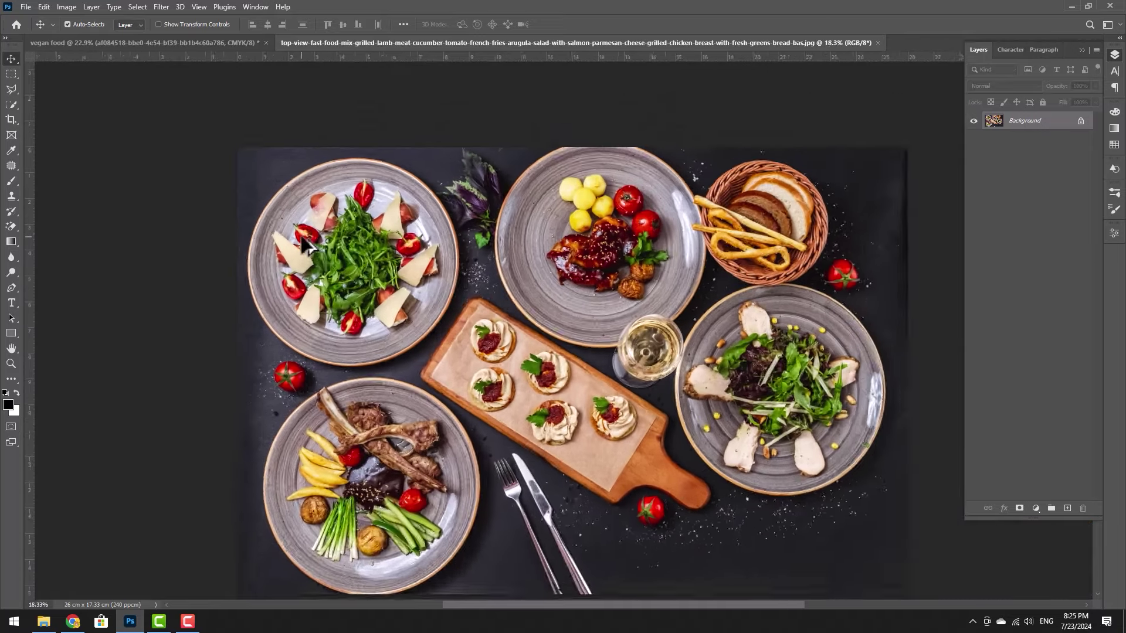
Make an elliptical selection around the arugula salad plate in the food photo and copy it into the vegan food poster
left_click(12, 74)
left_click(77, 85)
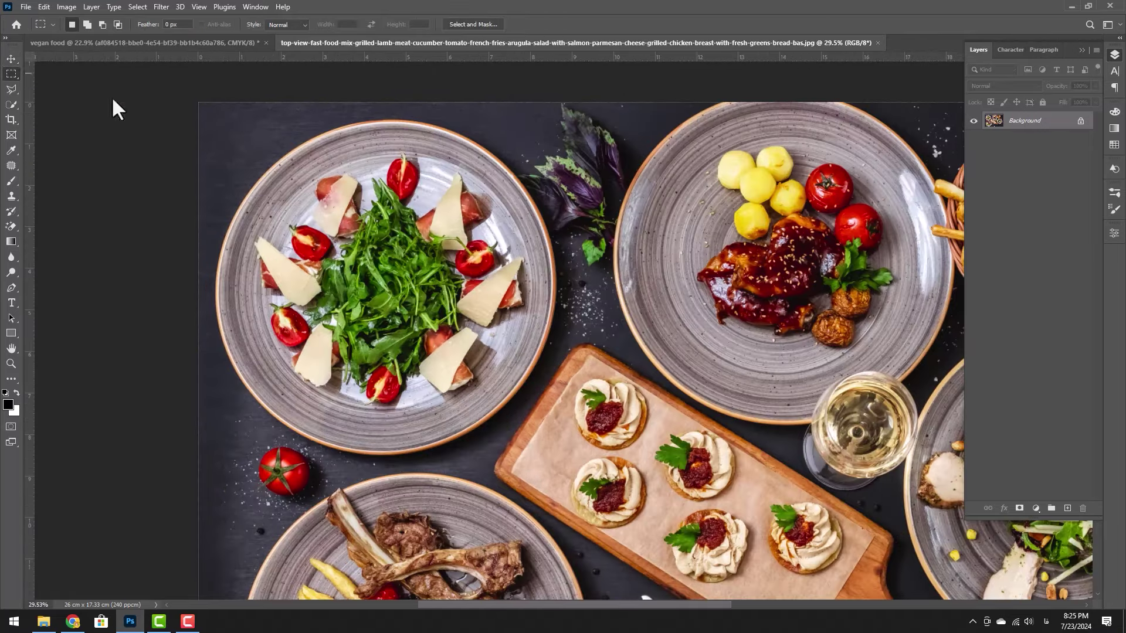
left_click_drag(267, 159, 546, 465)
key("v")
left_click_drag(461, 399, 525, 270)
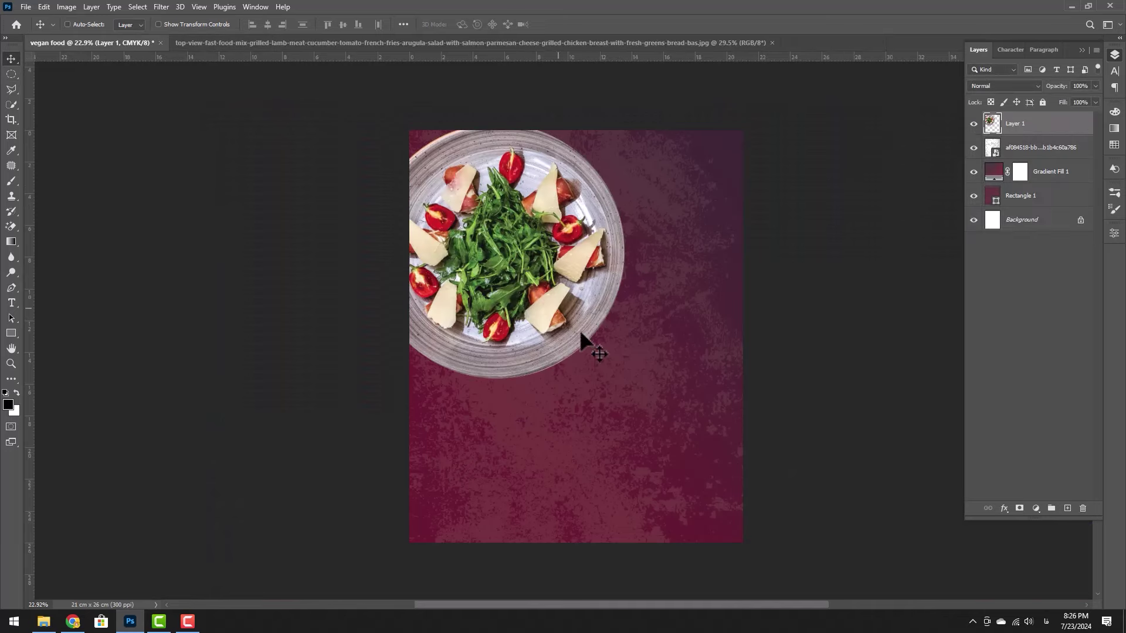
Scale the arugula salad plate down to about 37%
key("ctrl+t")
left_click_drag(626, 377, 556, 279)
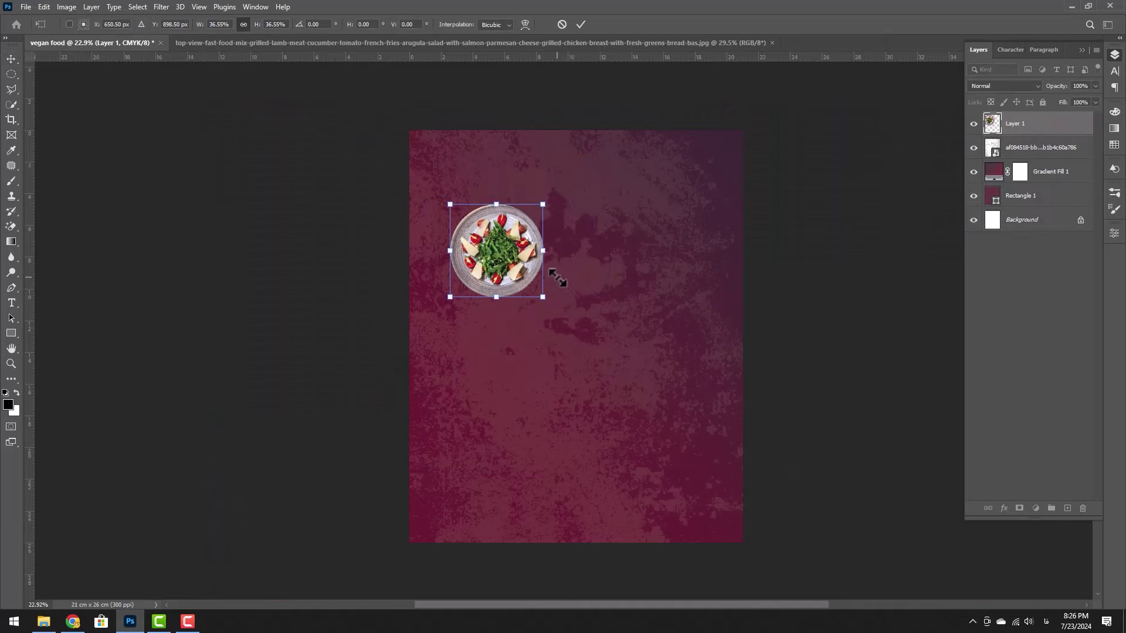
key("Return")
Return to the food photo and shift the elliptical selection onto the glazed chicken plate
left_click(639, 43)
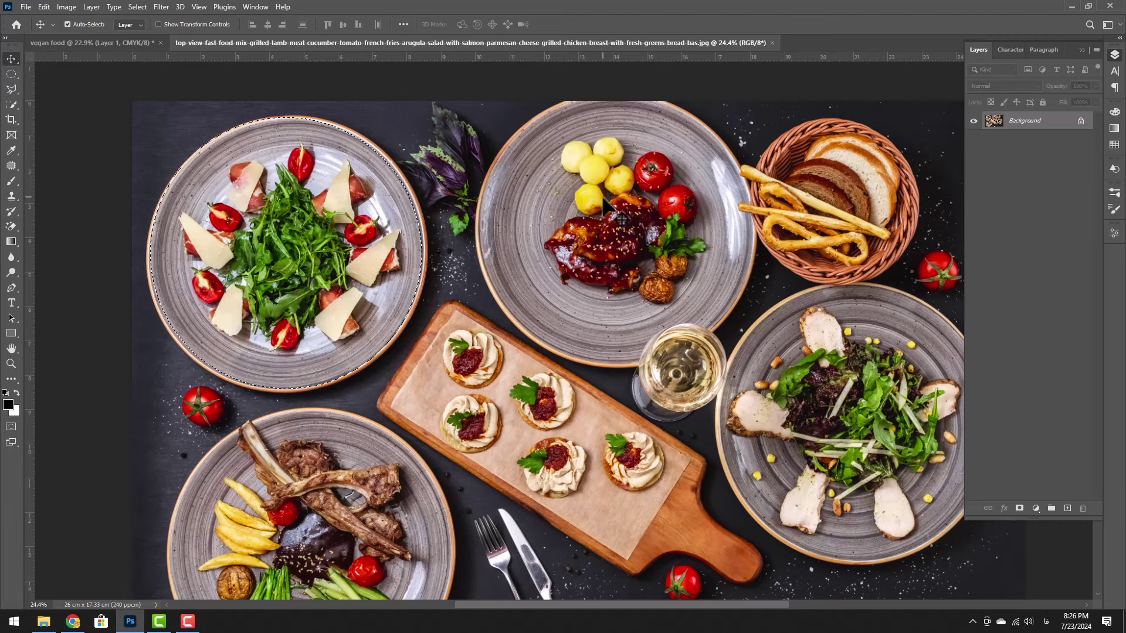
left_click(11, 73)
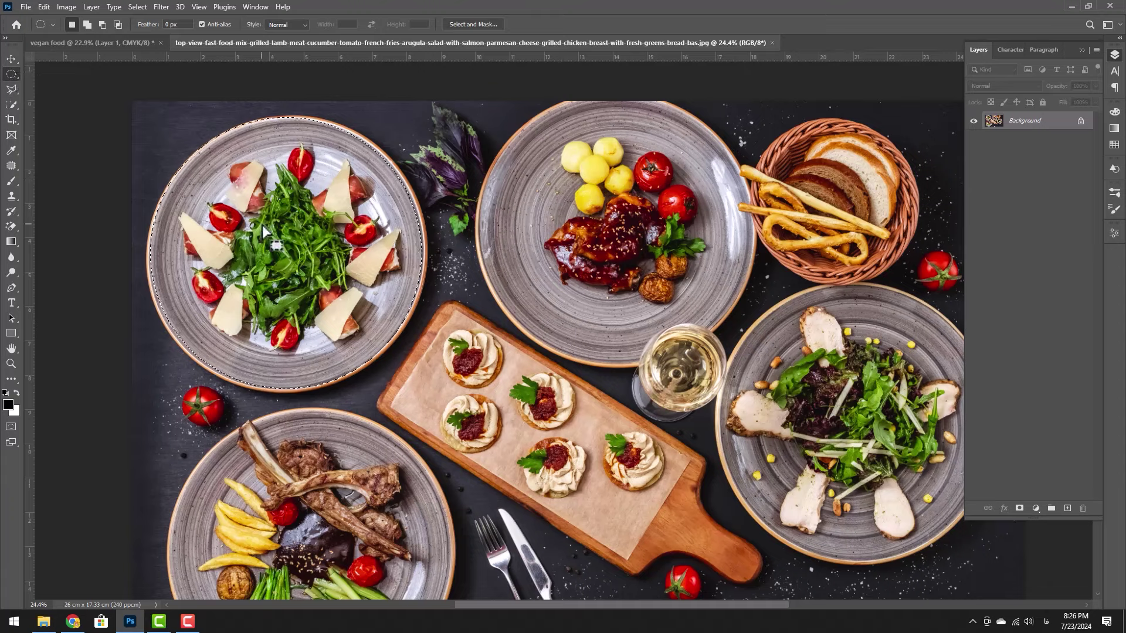
left_click_drag(273, 202, 604, 181)
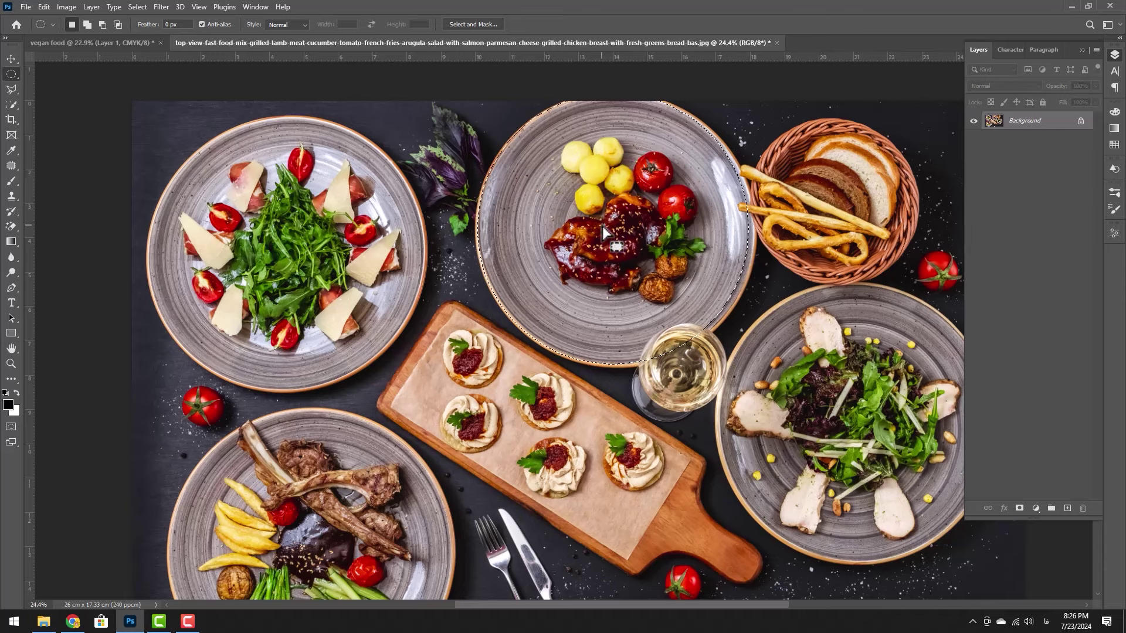
Try copying the selected glazed chicken plate into the poster and scaling it down
key("v")
left_click_drag(603, 227, 633, 329)
key("ctrl+t")
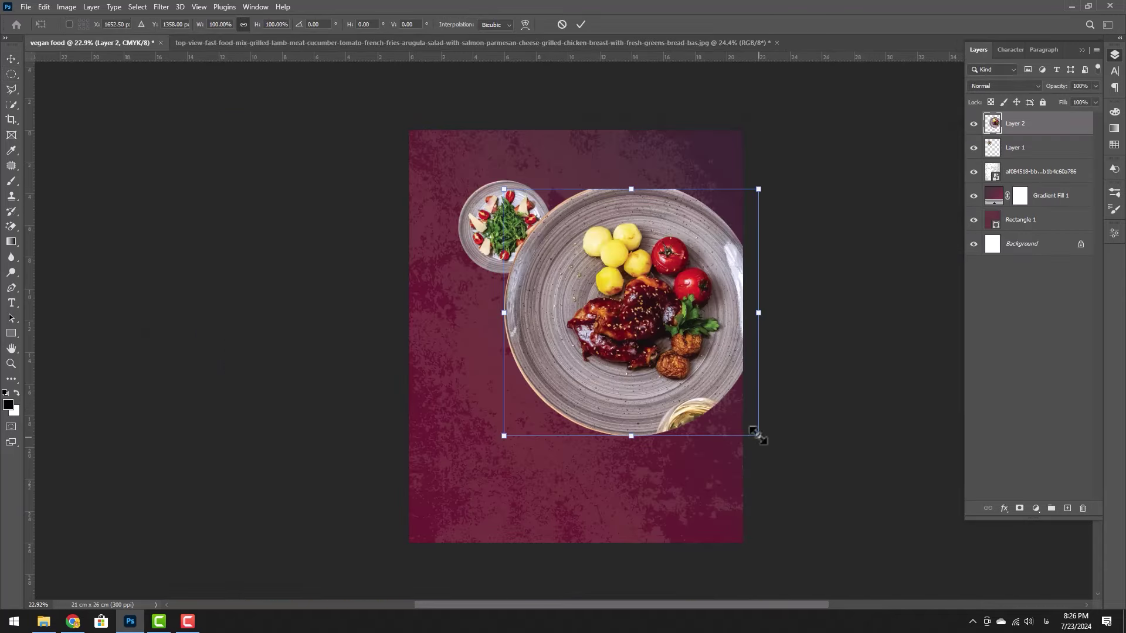
left_click_drag(759, 436, 720, 399)
double_click(679, 380)
Undo the glazed chicken plate's scaling and copying, along with the arugula salad plate's reduction
key("ctrl+z")
key("ctrl+z")
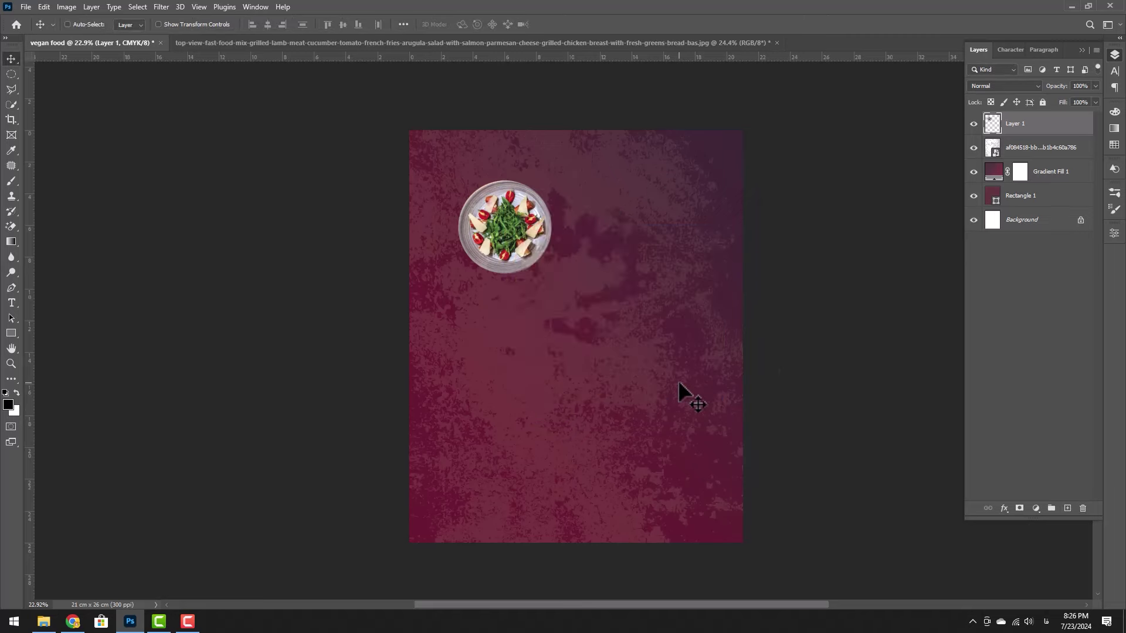
key("ctrl+z")
Copy the glazed chicken plate at full size into the poster, followed by the chicken salad plate, reusing the elliptical selection
left_click(506, 42)
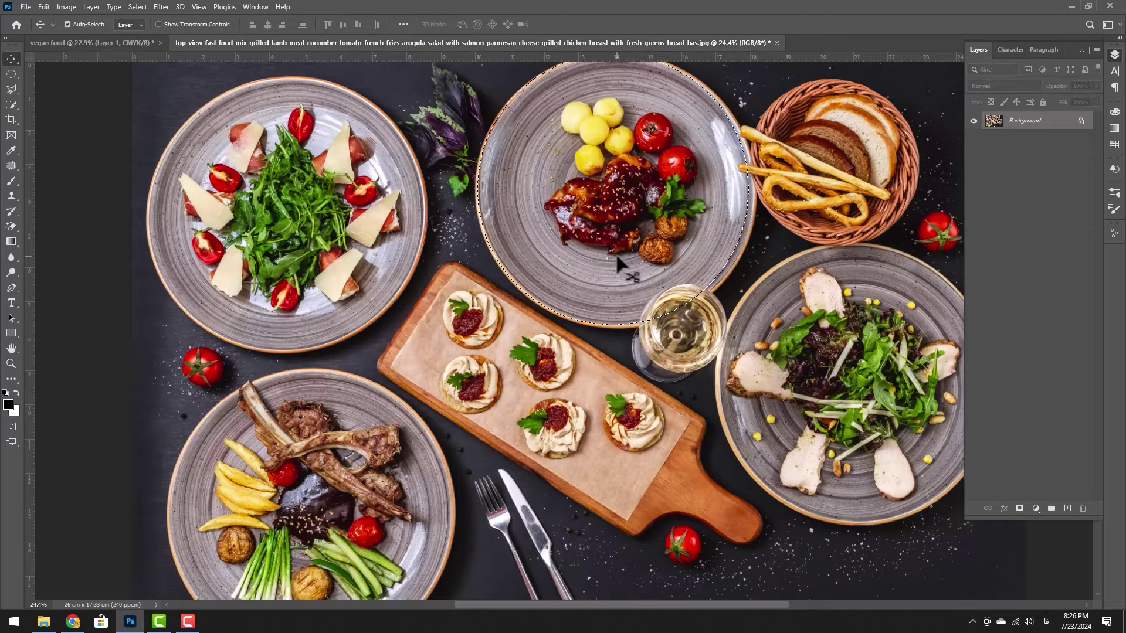
left_click_drag(140, 43, 585, 365)
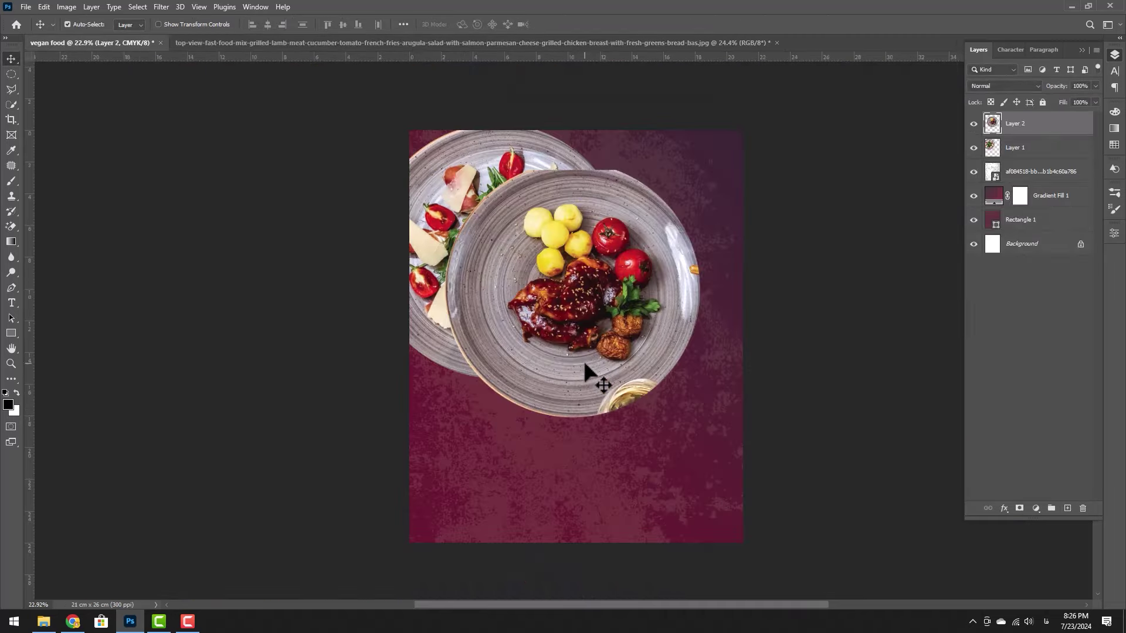
left_click(541, 43)
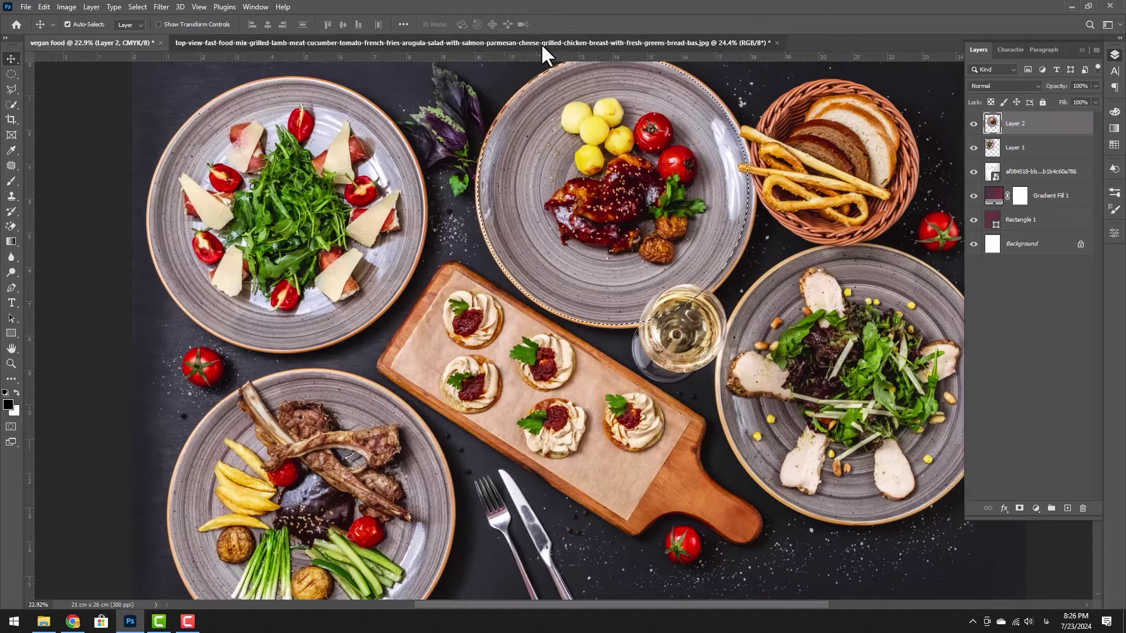
left_click(11, 74)
left_click_drag(565, 221, 561, 366)
key("v")
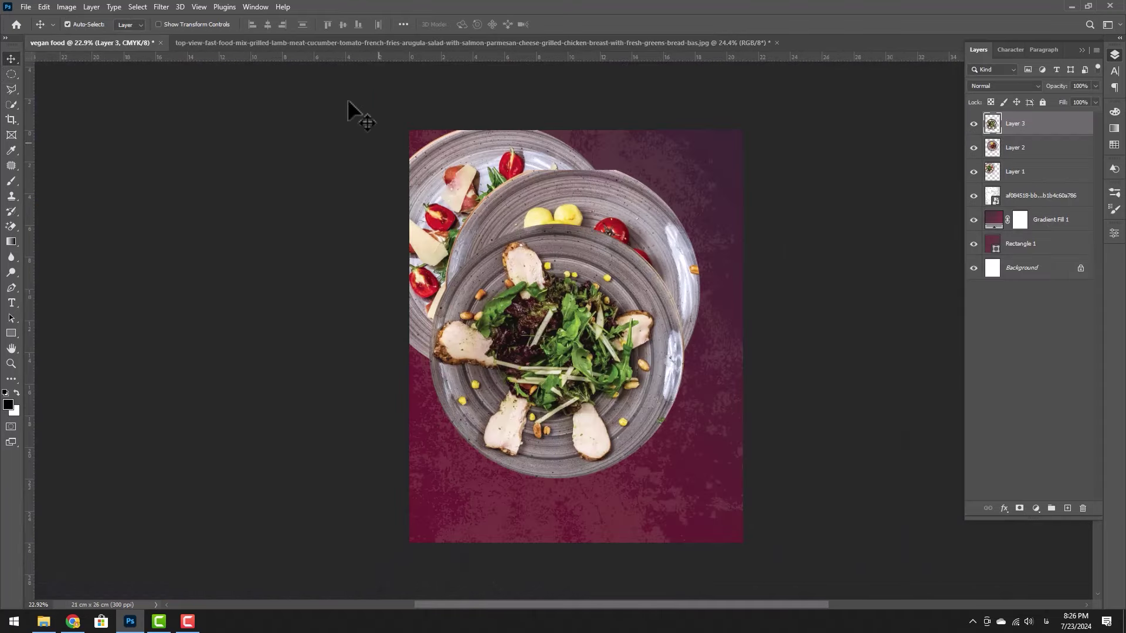
Shift the elliptical selection onto the lamb chop plate in the food photo and copy that plate into the poster
left_click(398, 43)
left_click(12, 73)
left_click_drag(773, 289, 575, 346)
key("v")
Select the four plate layers, Layer 1 to Layer 4, and scale them down together
left_click(1039, 147, "ctrl")
left_click(1044, 195, "shift")
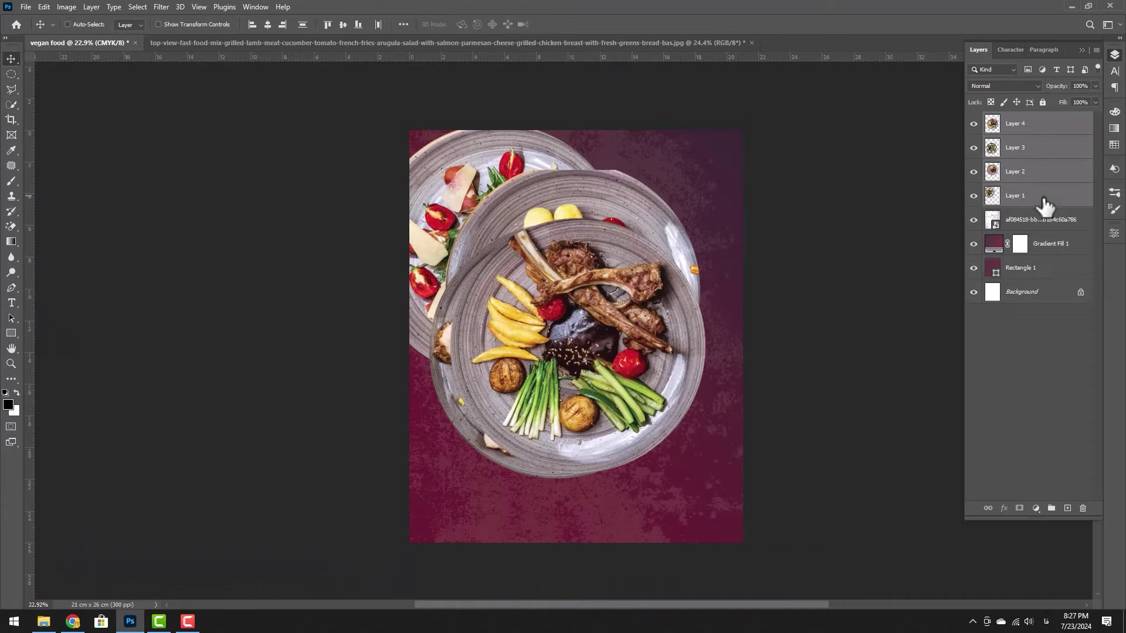
key("ctrl+t")
left_click_drag(707, 476, 593, 315)
key("Return")
left_click(703, 304)
left_click_drag(611, 267, 617, 332)
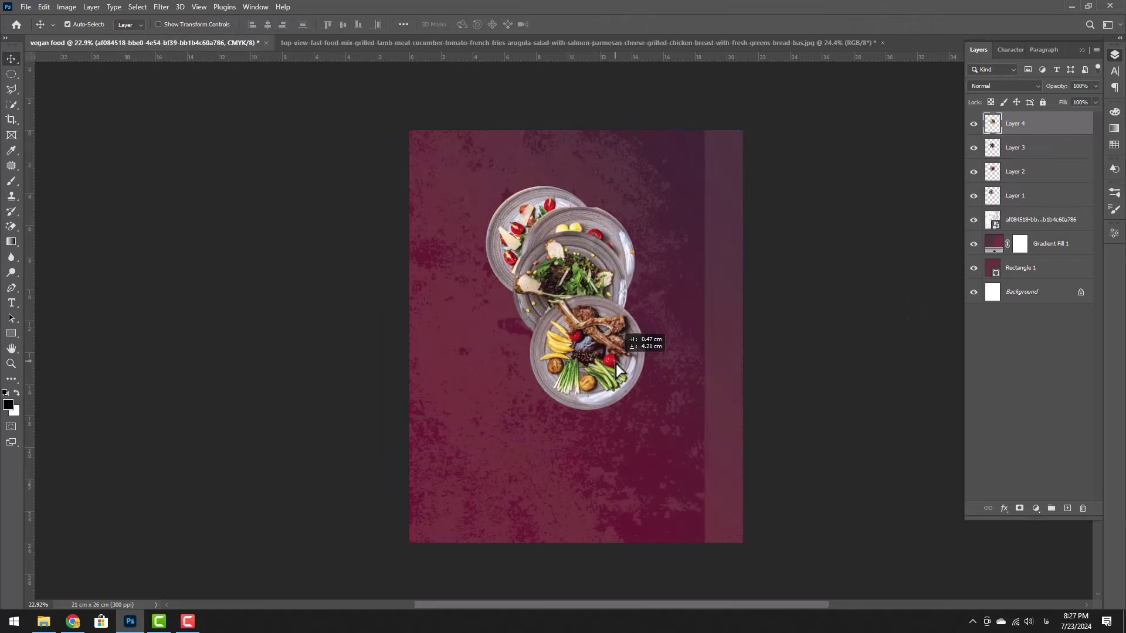
key("ctrl+z")
Spread the overlapping plates across the poster: chicken salad on the right, arugula salad at the upper left, glazed chicken below it
left_click_drag(586, 275, 698, 320)
left_click_drag(508, 238, 507, 202)
left_click_drag(573, 270, 524, 327)
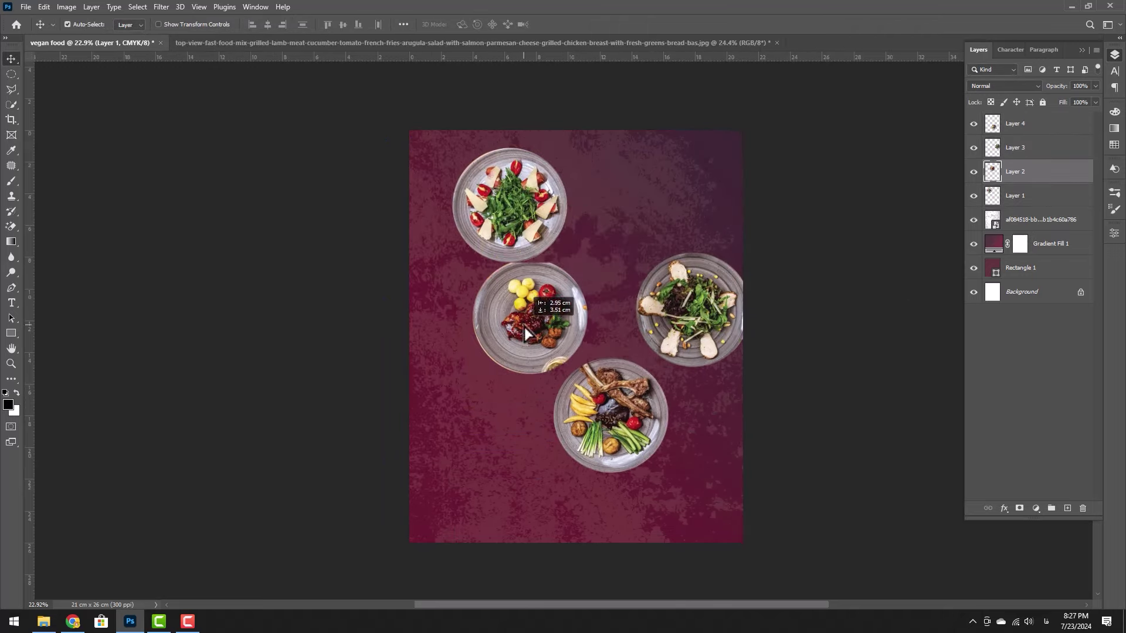
scroll(518, 260, "up", 2)
scroll(519, 260, "up", 4)
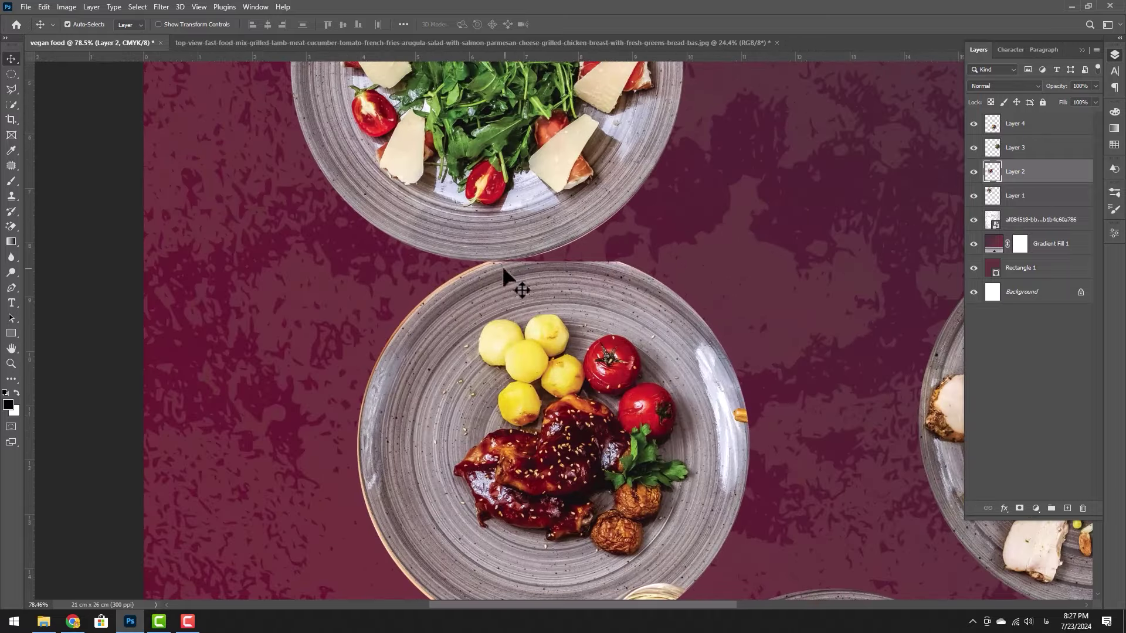
scroll(586, 370, "down", 2)
left_click_drag(601, 333, 519, 352)
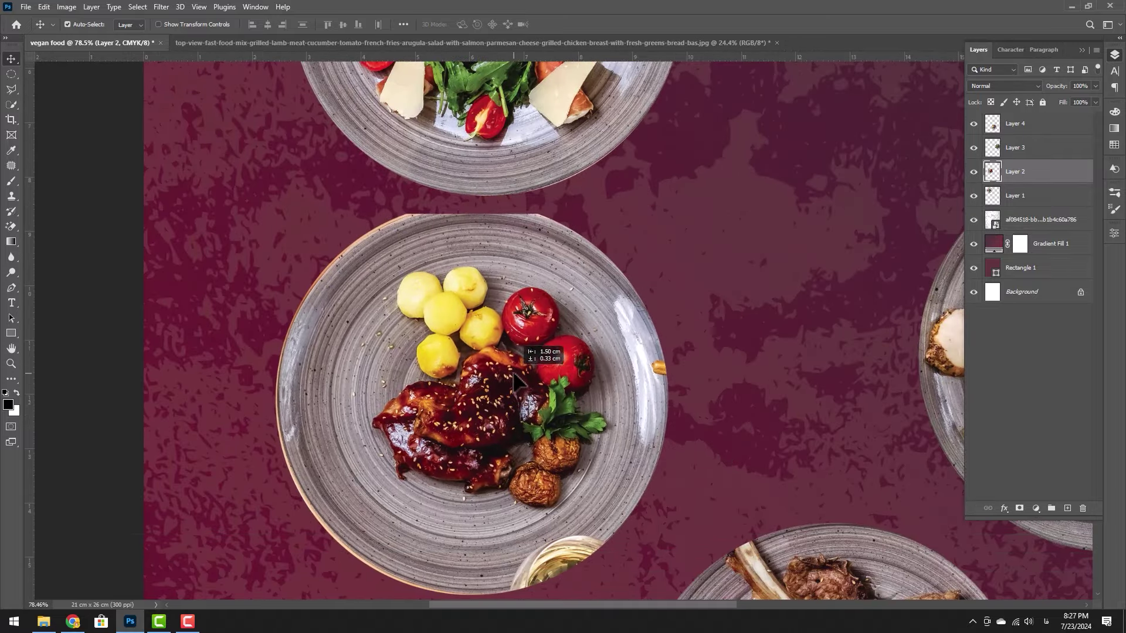
scroll(170, 135, "down", 2)
Outline a piece of the glazed chicken plate's lower rim with the Pen tool, copy it to a new layer and fit it over the cut-off top edge
key("p")
left_click(370, 520)
left_click_drag(504, 546, 591, 537)
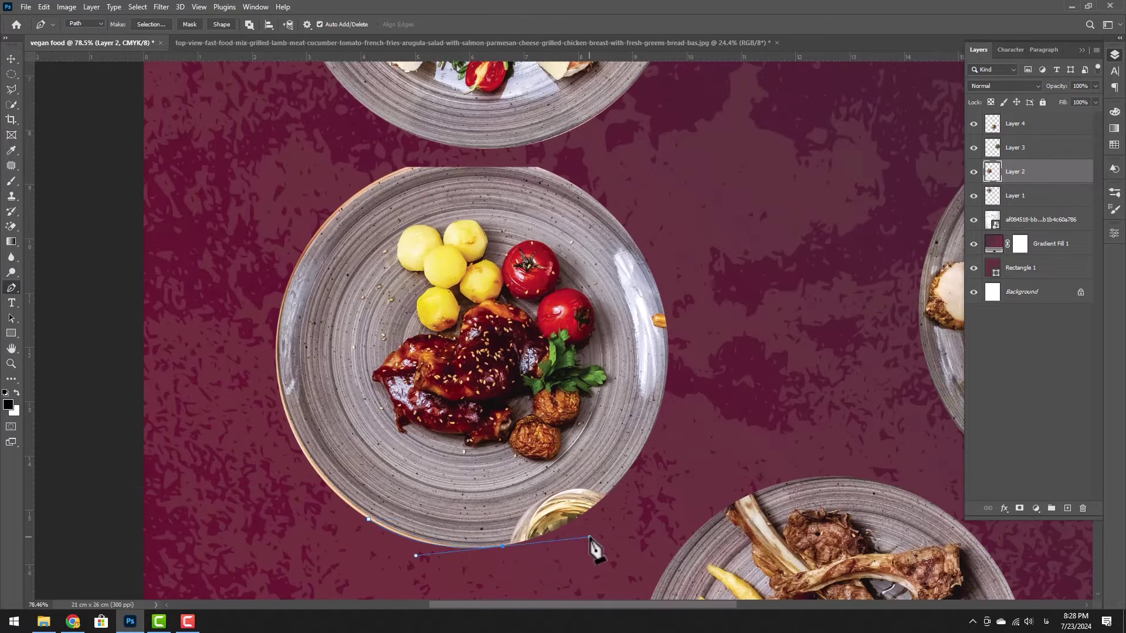
left_click(371, 519)
key("ctrl+Return")
key("ctrl+j")
key("ctrl+t")
left_click_drag(530, 256, 492, 168)
scroll(517, 172, "up", 6)
key("Return")
scroll(480, 179, "up", 2)
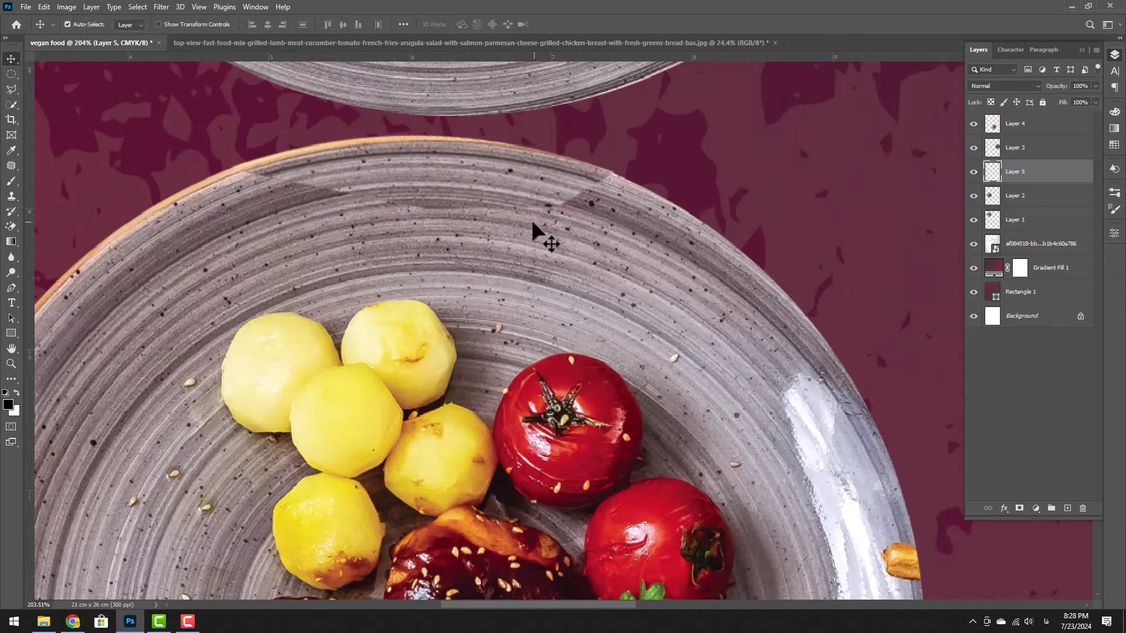
Erase the hard seam of the rim patch so it blends into the top of the glazed chicken plate
key("e")
left_click_drag(312, 207, 586, 210)
scroll(571, 278, "down", 6)
scroll(572, 278, "up", 2)
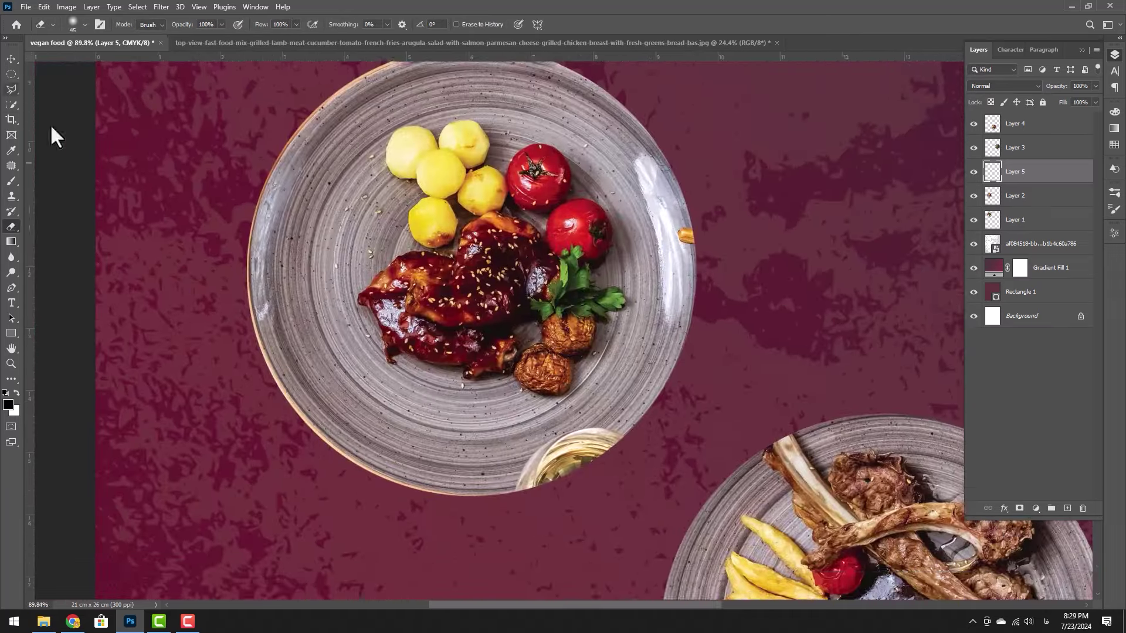
Duplicate the rim patch and rotate the copy over the glass at the glazed chicken plate's lower-right edge
left_click(11, 58)
left_click_drag(478, 86, 557, 427, "alt")
key("ctrl+t")
left_click_drag(464, 440, 630, 365)
left_click_drag(589, 421, 601, 480)
scroll(600, 480, "up", 6)
key("Return")
Fine-tune the duplicated rim patch's position and size to match the plate's lower-right curve
key("ctrl+t")
left_click_drag(555, 332, 564, 334)
key("Return")
key("ctrl+t")
scroll(625, 312, "up", 3)
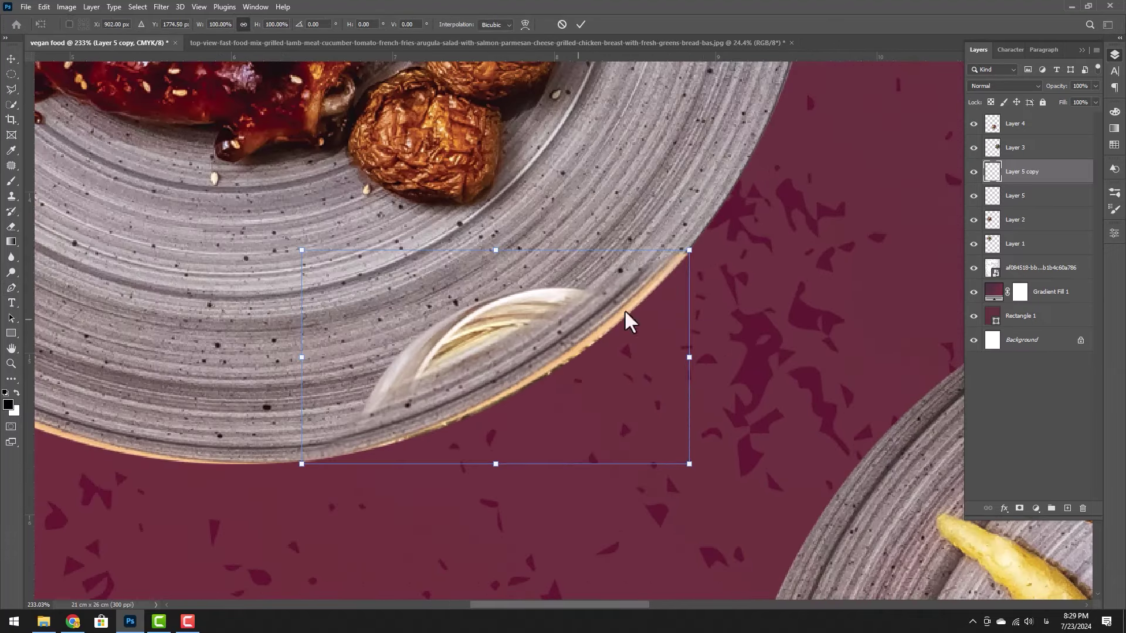
left_click_drag(689, 250, 684, 254)
key("Return")
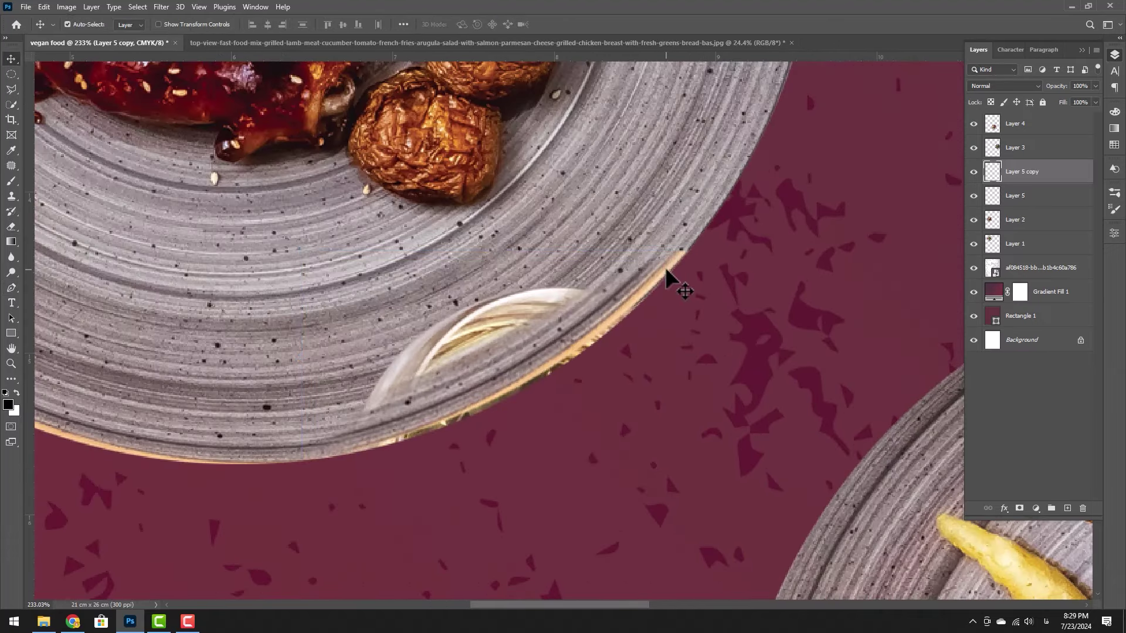
Reshape the duplicated rim patch along the plate's edge and clear the glass remnants outside the rim on Layer 2
key("ctrl+t")
right_click(550, 337)
left_click(586, 415)
left_click(302, 238)
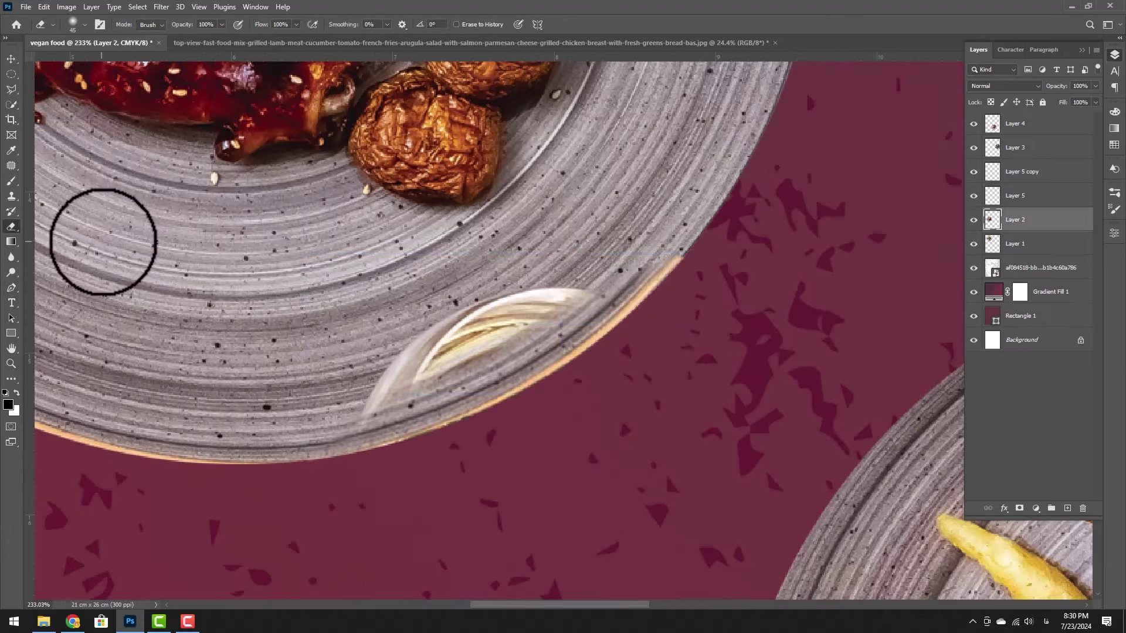
Merge Layer 2, Layer 5 and Layer 5 copy into a single glazed chicken plate layer and check it by toggling visibility
scroll(478, 322, "down", 10)
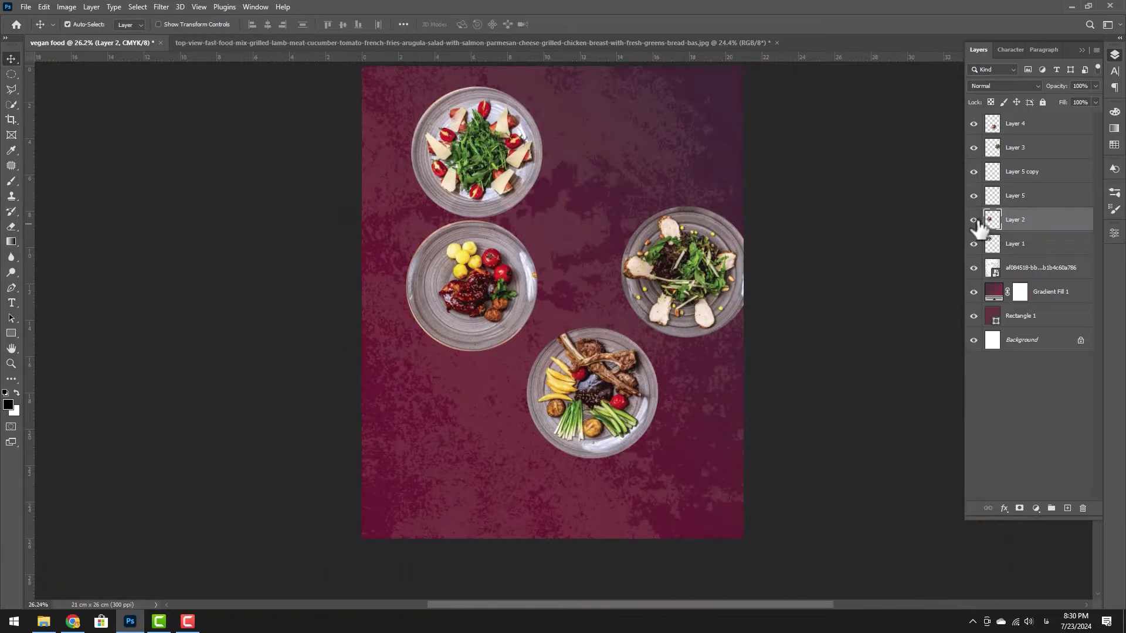
left_click(974, 220)
left_click(974, 220)
left_click(974, 196)
left_click(1008, 199, "ctrl")
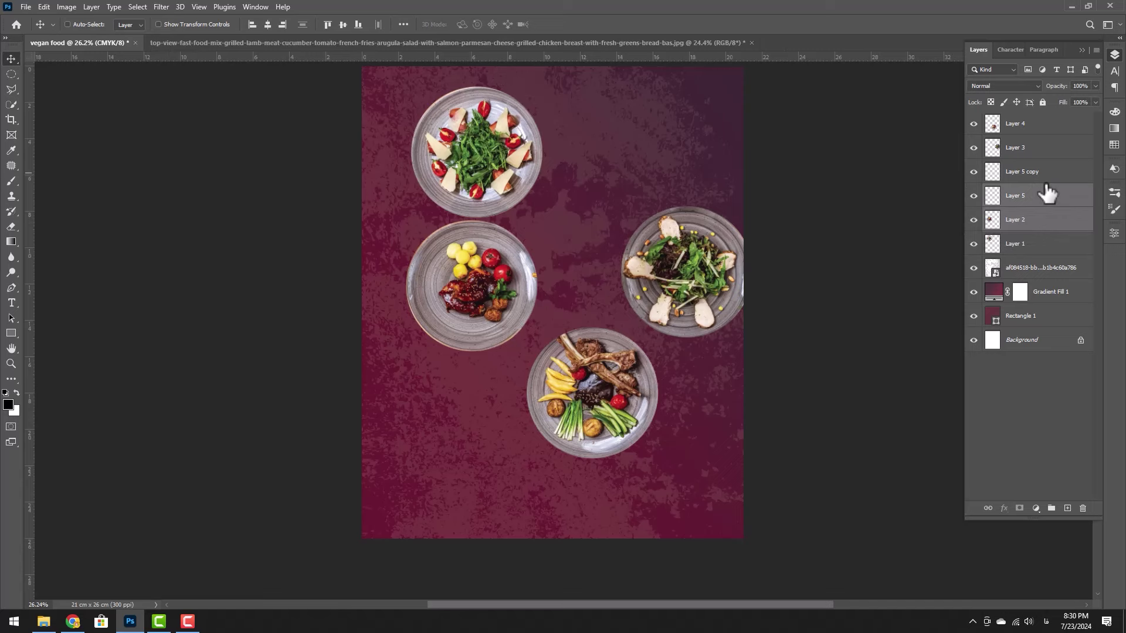
left_click(1045, 179, "ctrl")
key("ctrl+e")
left_click(975, 173)
left_click(974, 173)
Space out the four plates, moving the glazed chicken and lamb chop plates down and the chicken salad fully inside the poster
scroll(595, 258, "up", 1)
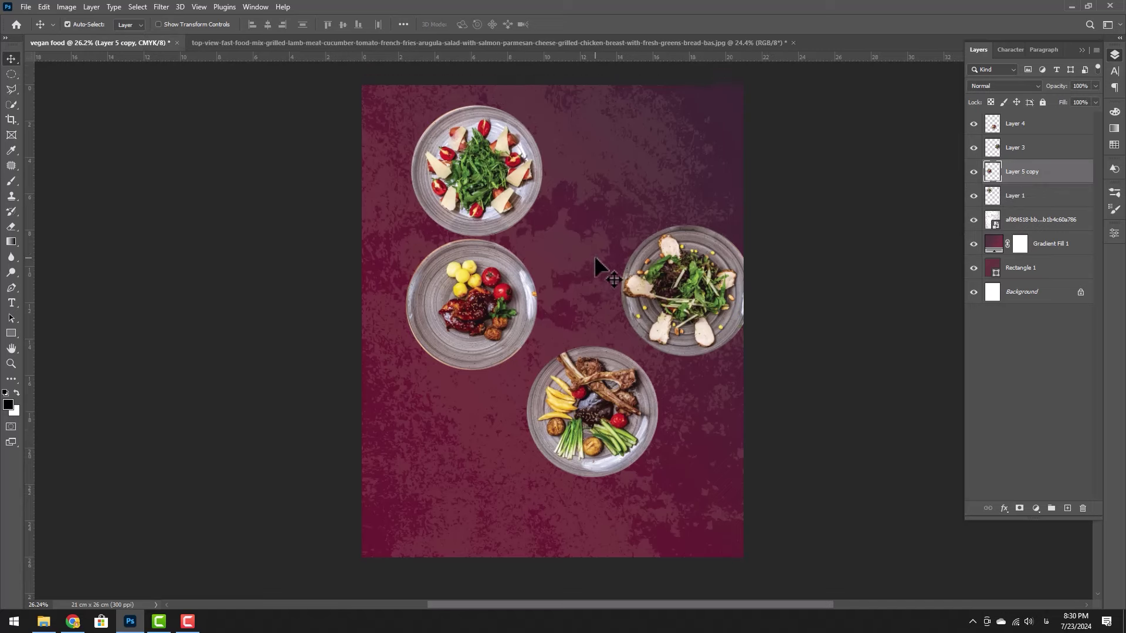
scroll(596, 261, "up", 1)
left_click_drag(518, 205, 515, 207)
left_click_drag(487, 338, 478, 377)
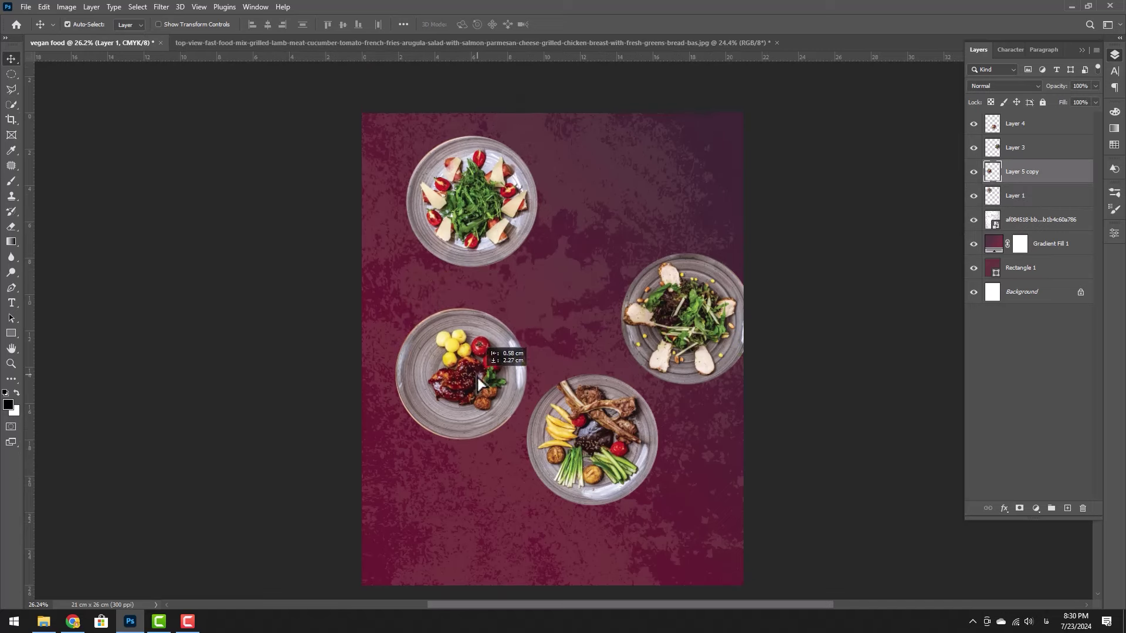
left_click_drag(676, 351, 648, 336)
left_click_drag(610, 482, 616, 510)
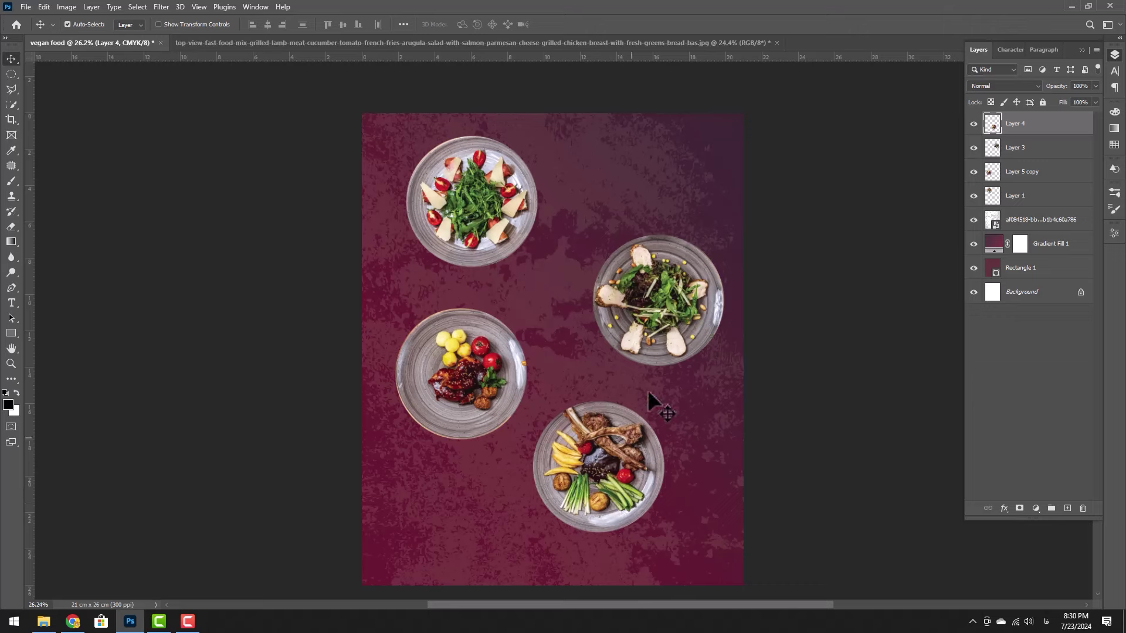
left_click(668, 337)
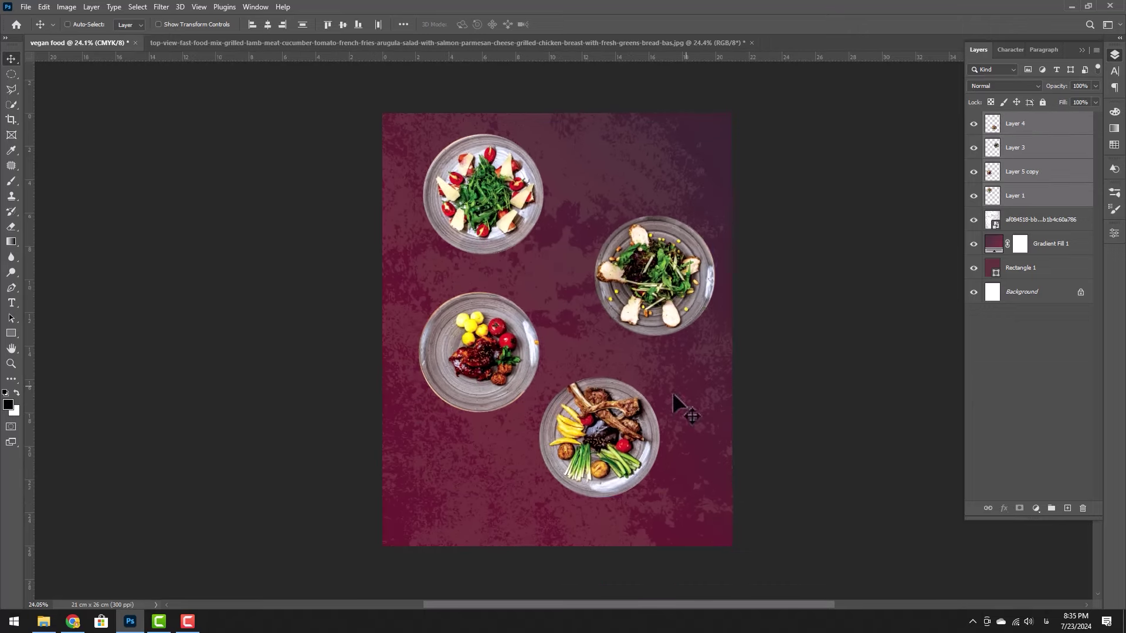
left_click(522, 224)
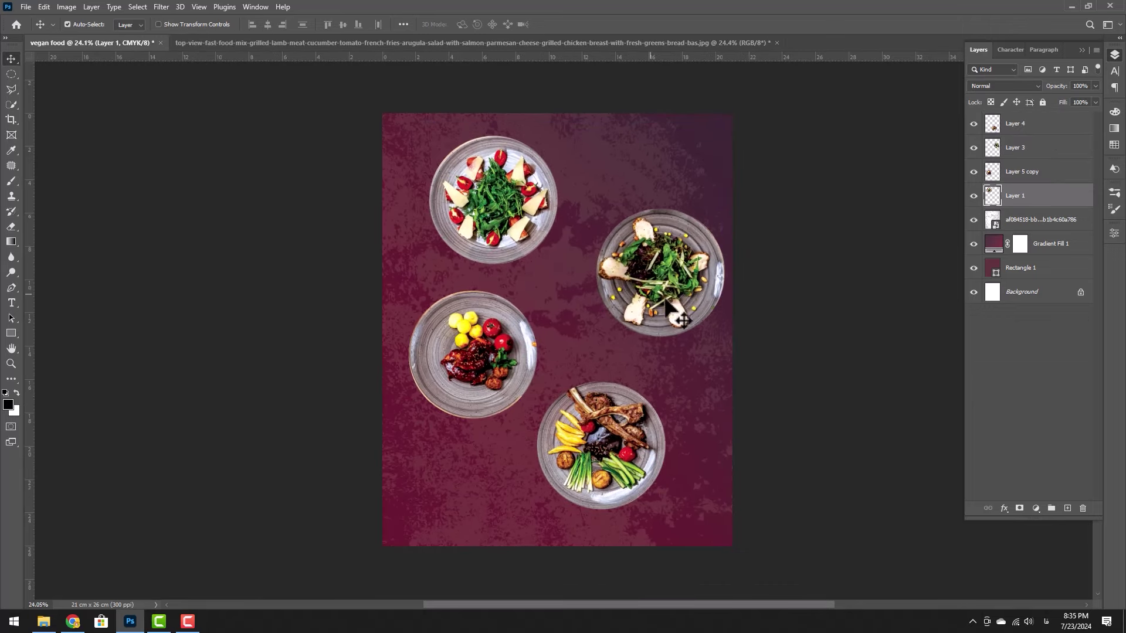
Move the glazed chicken plate to the poster's right side and the lamb chop plate further left near the bottom
mouse_move(604, 452)
left_mouse_down()
mouse_move(644, 437)
mouse_move(609, 462)
left_mouse_up()
left_click_drag(495, 404, 671, 407)
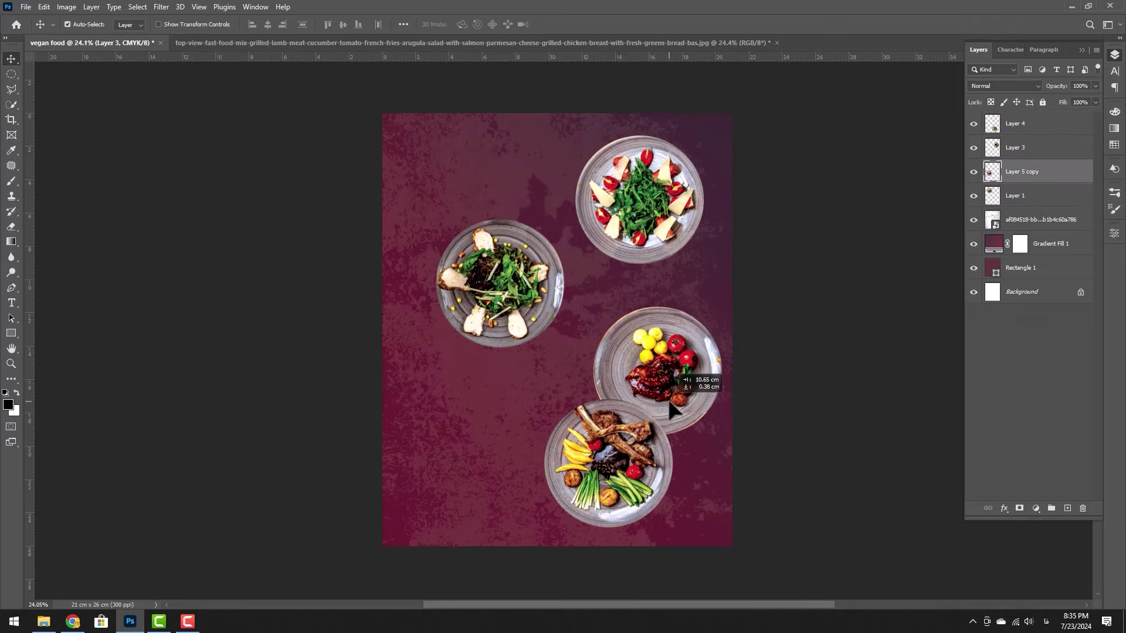
left_click_drag(610, 458, 539, 461)
Select the four plate layers, show the guides and shift the plates together to fit inside the margin guides
left_click(1060, 187, "shift")
left_click_drag(622, 352, 623, 340)
key("ctrl+semicolon")
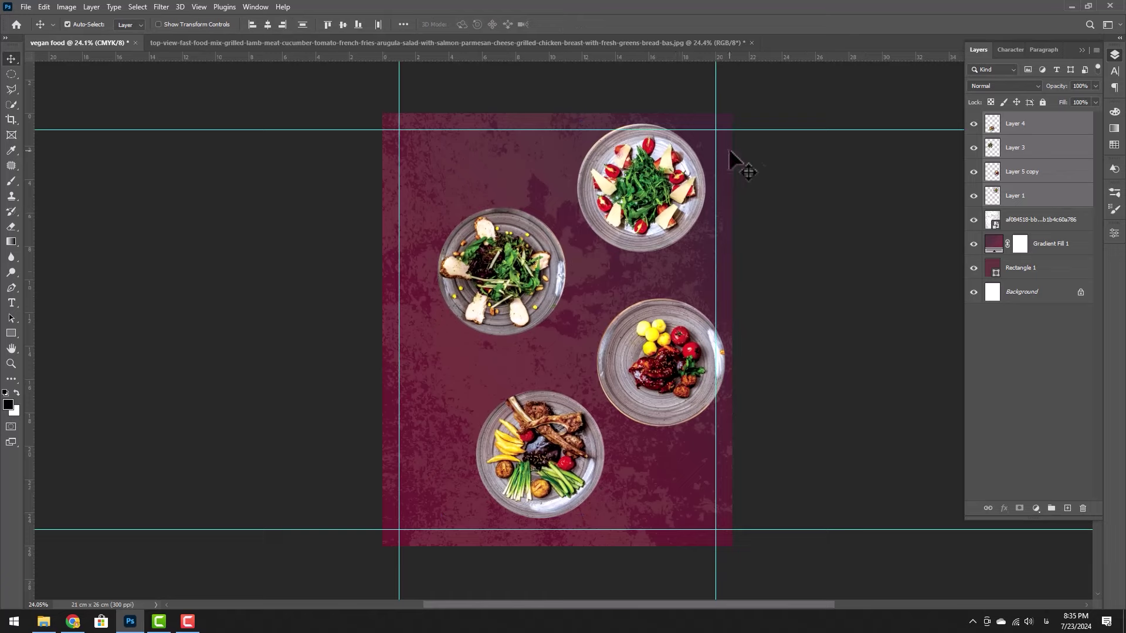
scroll(659, 132, "up", 4)
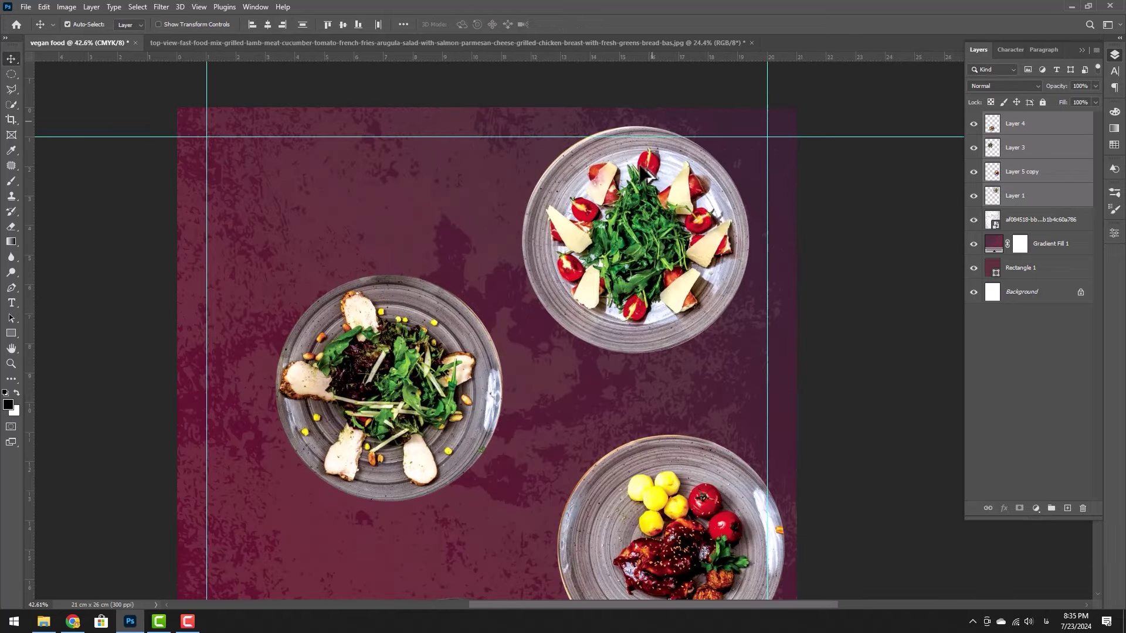
scroll(658, 250, "down", 4)
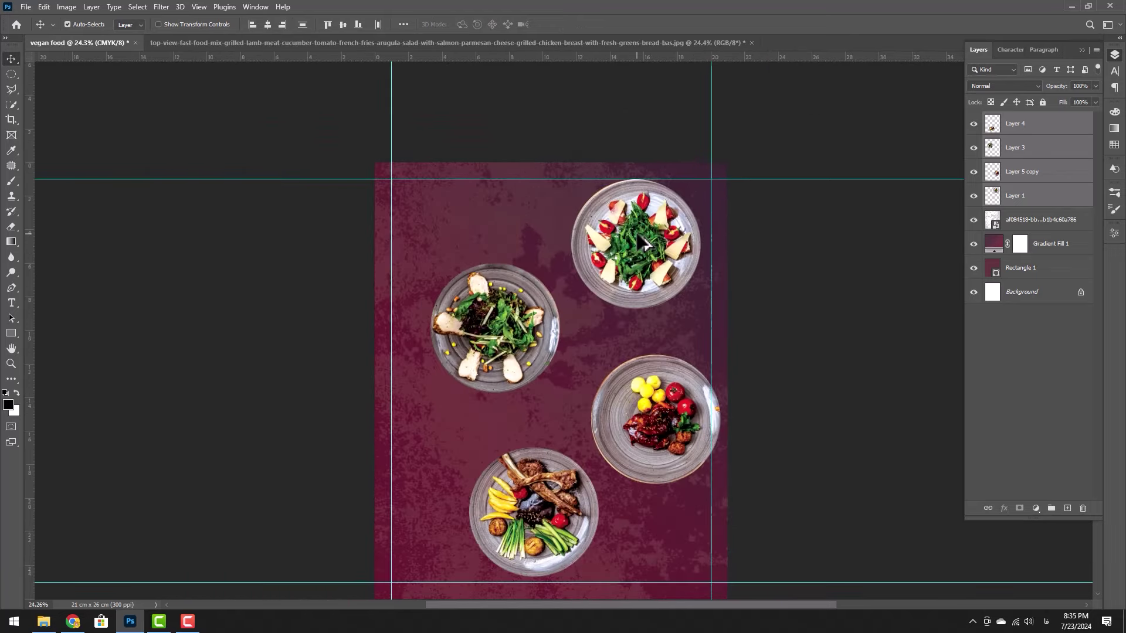
left_click_drag(661, 418, 651, 419)
Scale the four selected plates down slightly and set the group against the top and right margin guides
key("ctrl+t")
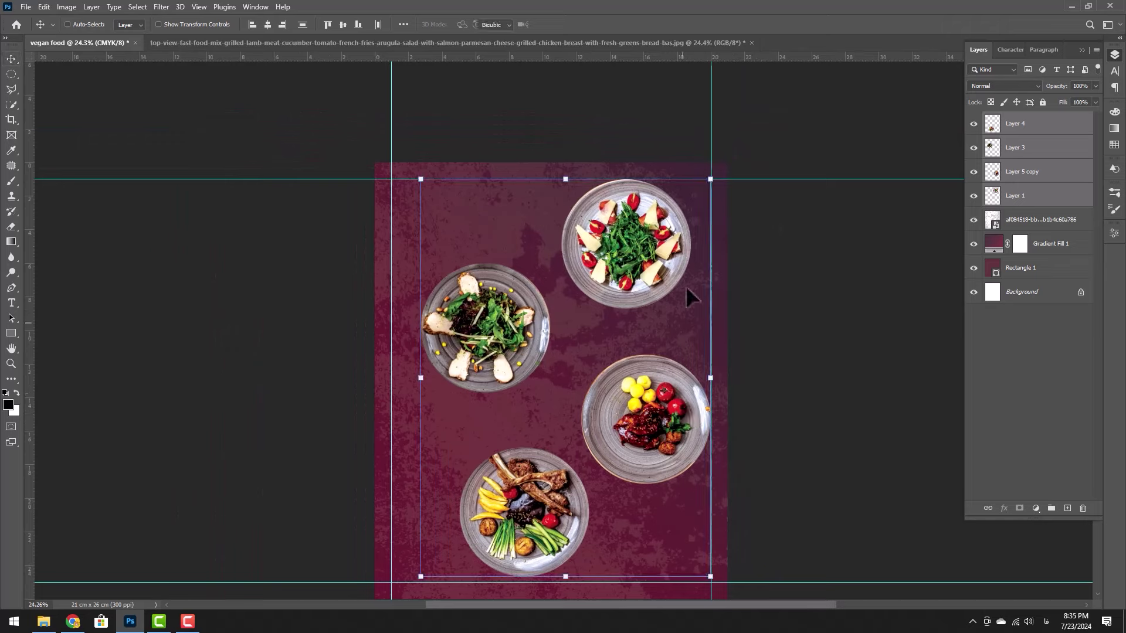
left_click_drag(716, 180, 707, 192)
mouse_move(635, 266)
left_mouse_down()
mouse_move(638, 254)
mouse_move(649, 262)
left_mouse_up()
key("Return")
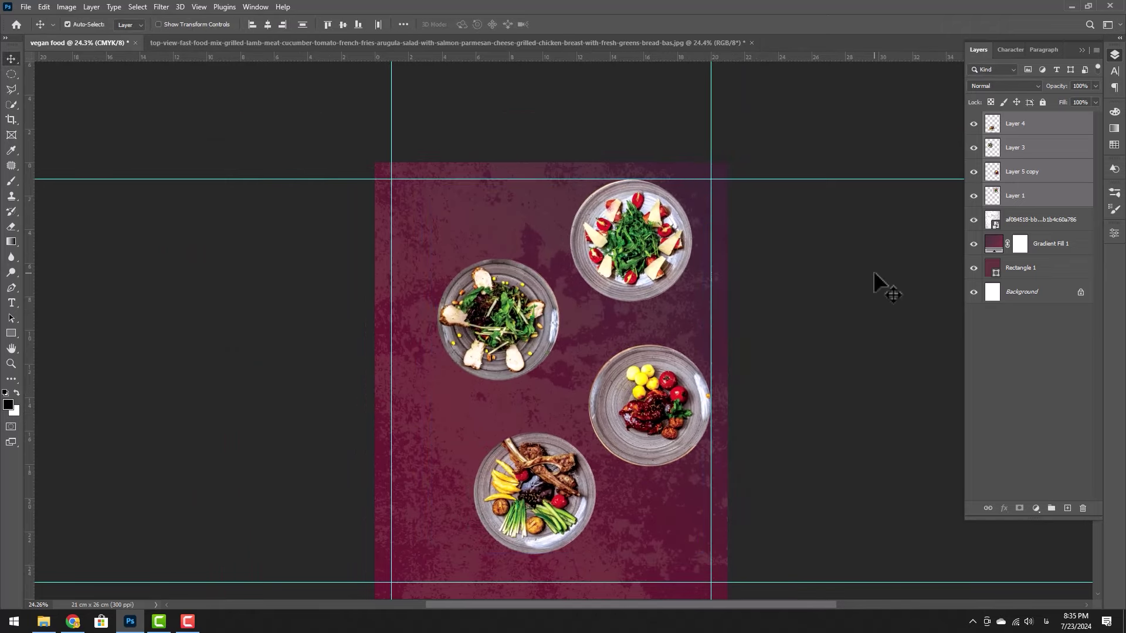
scroll(665, 276, "up", 4)
scroll(671, 258, "down", 3)
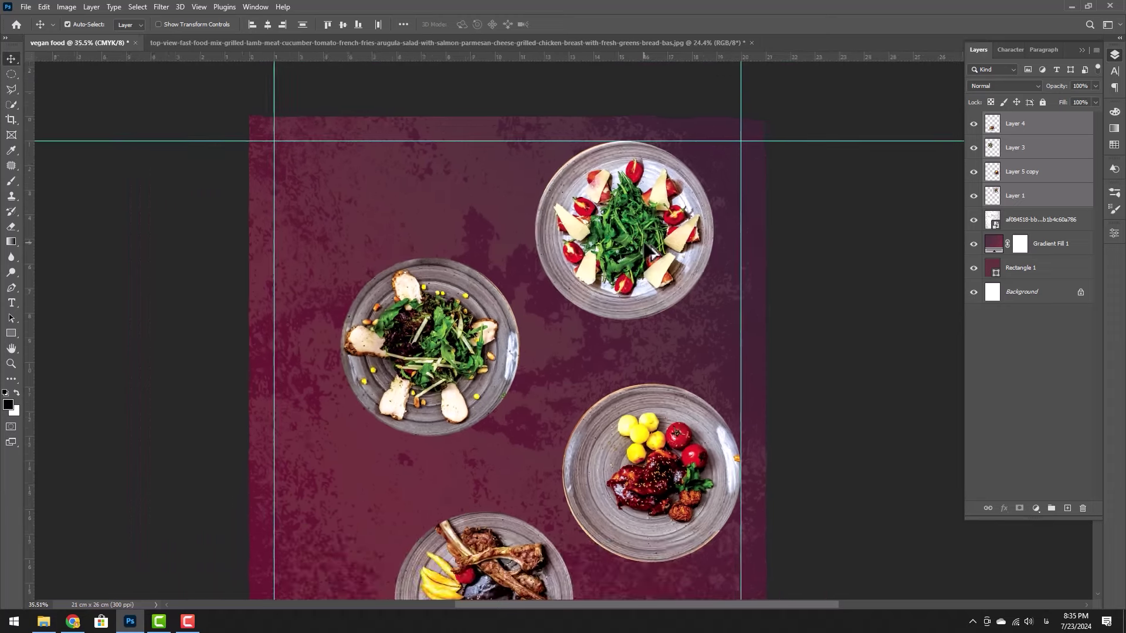
scroll(633, 275, "down", 2)
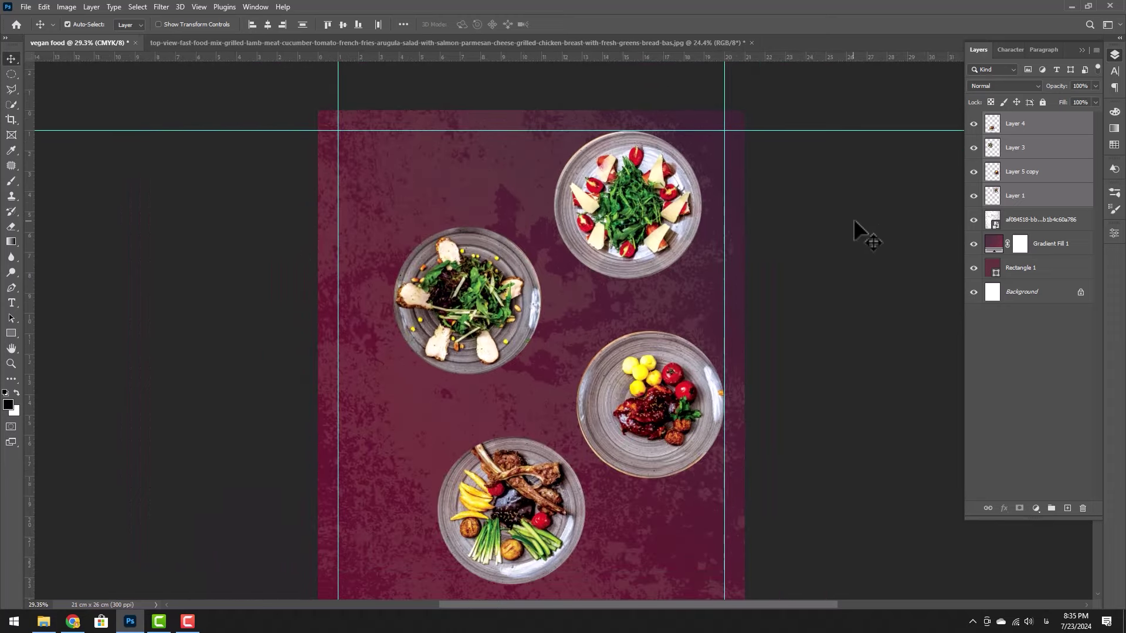
Convert each of the four plate layers to a smart object and shift the arugula salad plate slightly toward the right guide
left_click(1016, 124)
right_click(1017, 124)
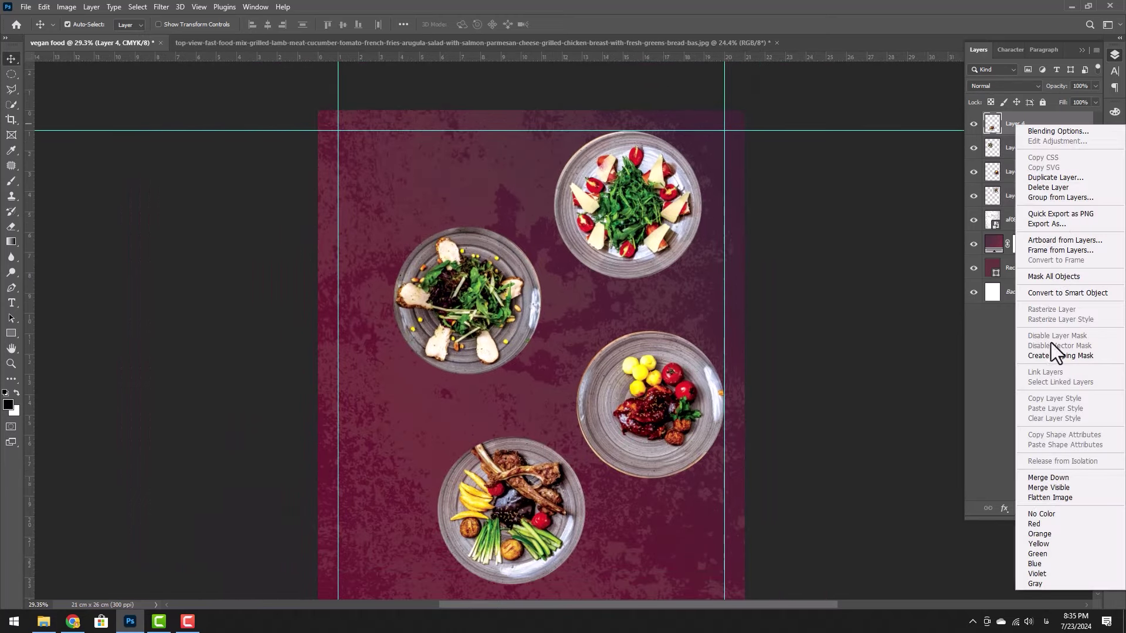
right_click(1050, 157)
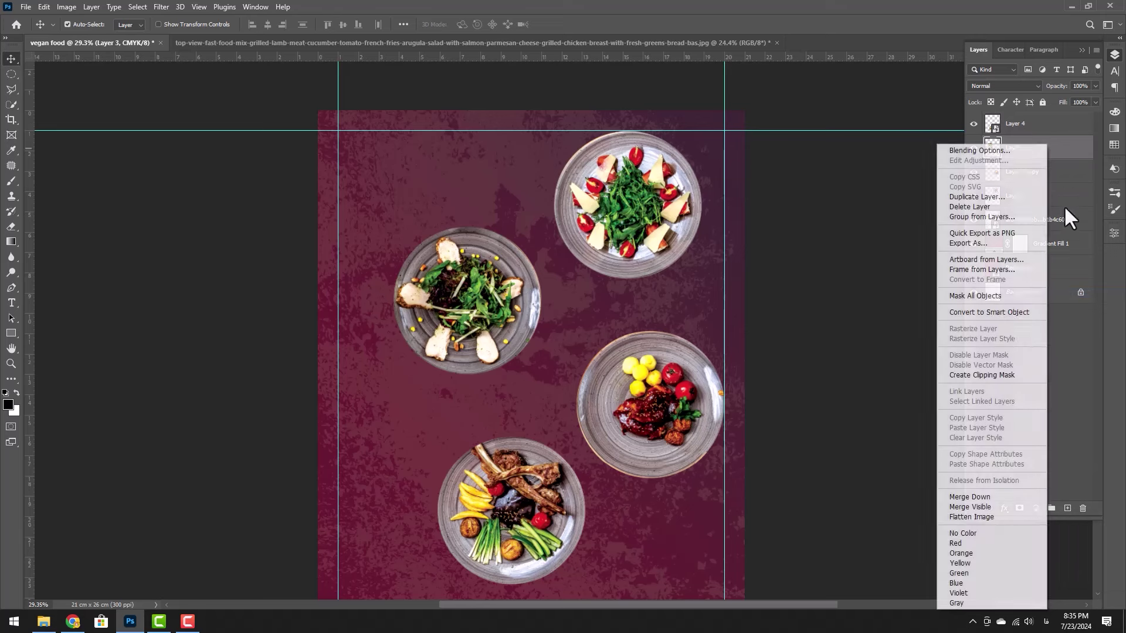
left_click(1012, 311)
right_click(1050, 173)
left_click(1012, 311)
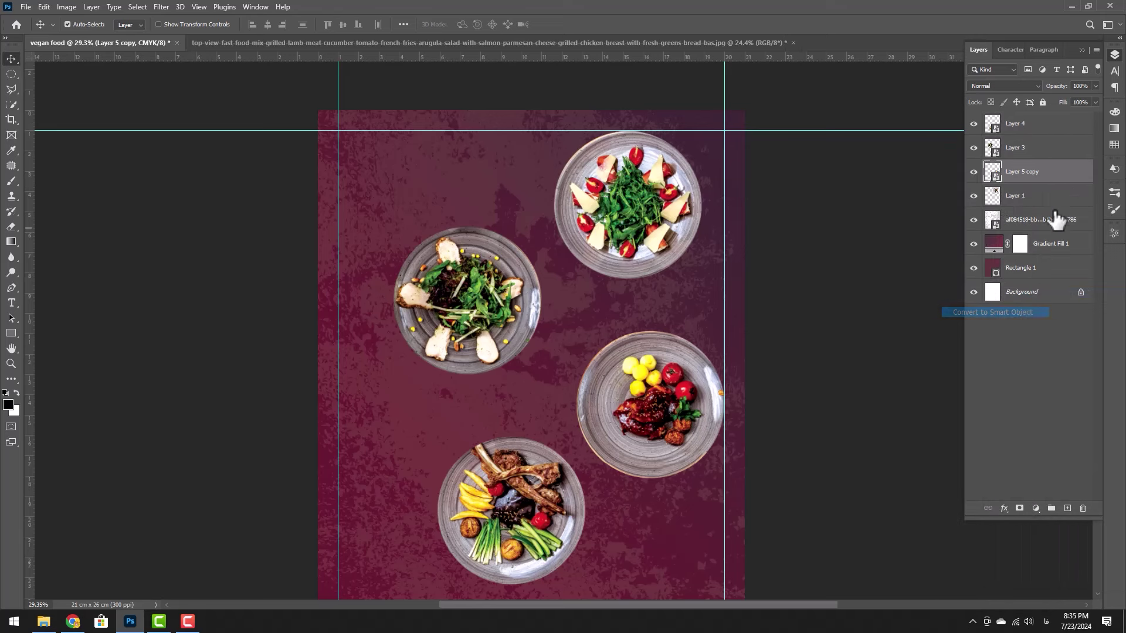
right_click(1050, 196)
left_click(1025, 310)
scroll(637, 349, "down", 2)
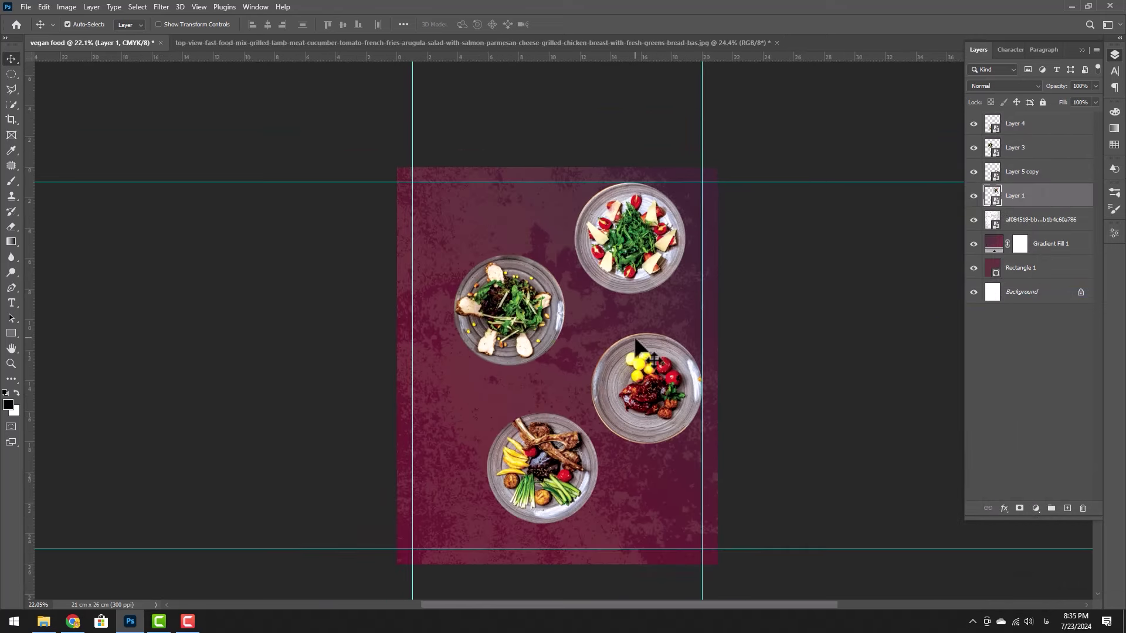
left_click_drag(651, 275, 668, 276)
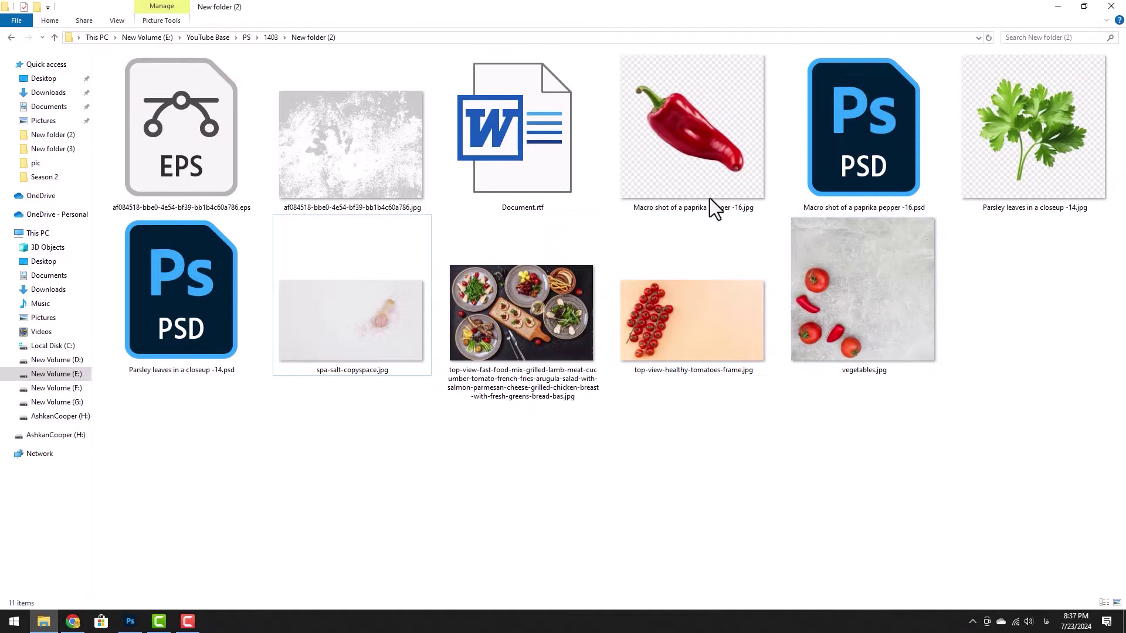
Open "Macro shot of a paprika pepper -16.psd", bring the pepper into the poster and shrink it between the two upper plates
double_click(847, 159)
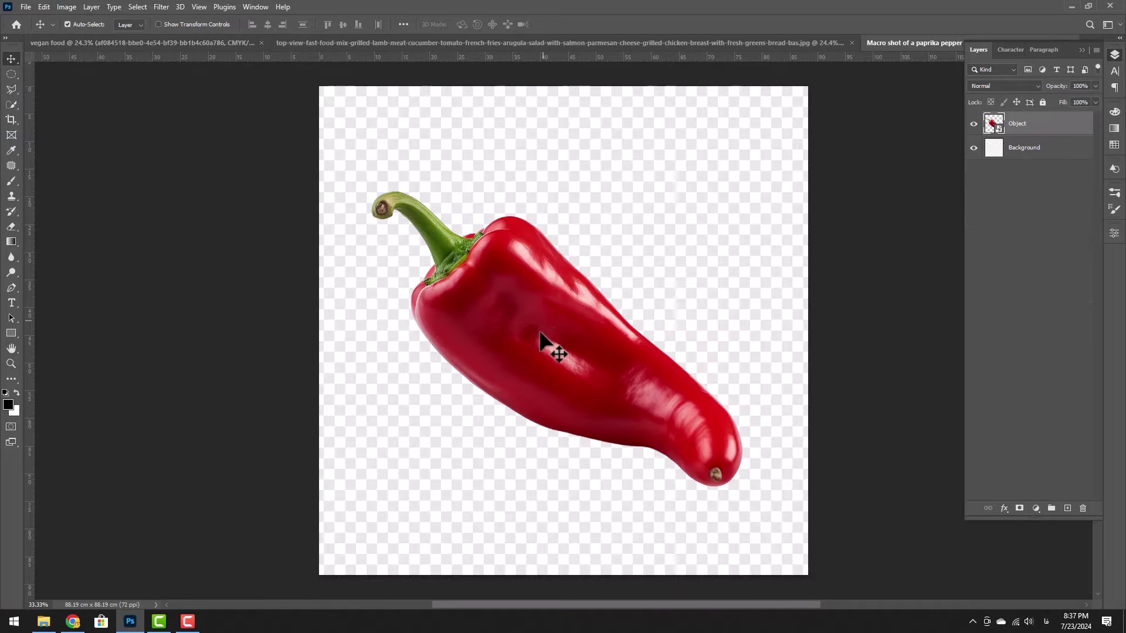
left_click_drag(528, 332, 527, 299)
key("ctrl+t")
left_click_drag(595, 396, 585, 227)
key("Return")
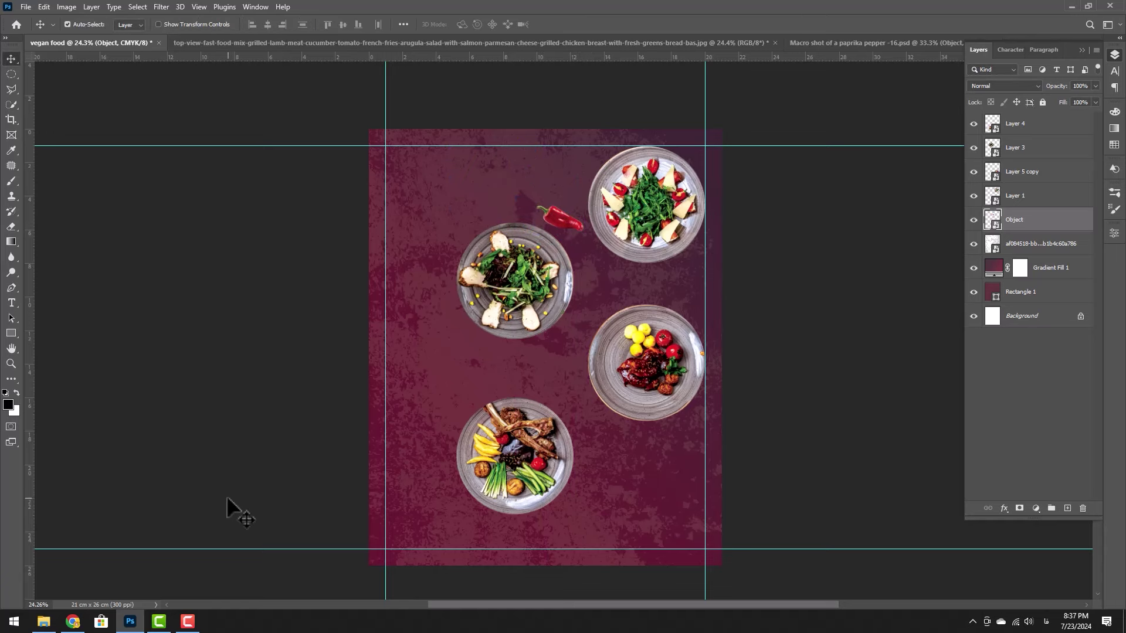
Open Document.rtf in Word and copy the "Vegan Meatless 'Meatballs'" title with the description line below it
left_click(43, 622)
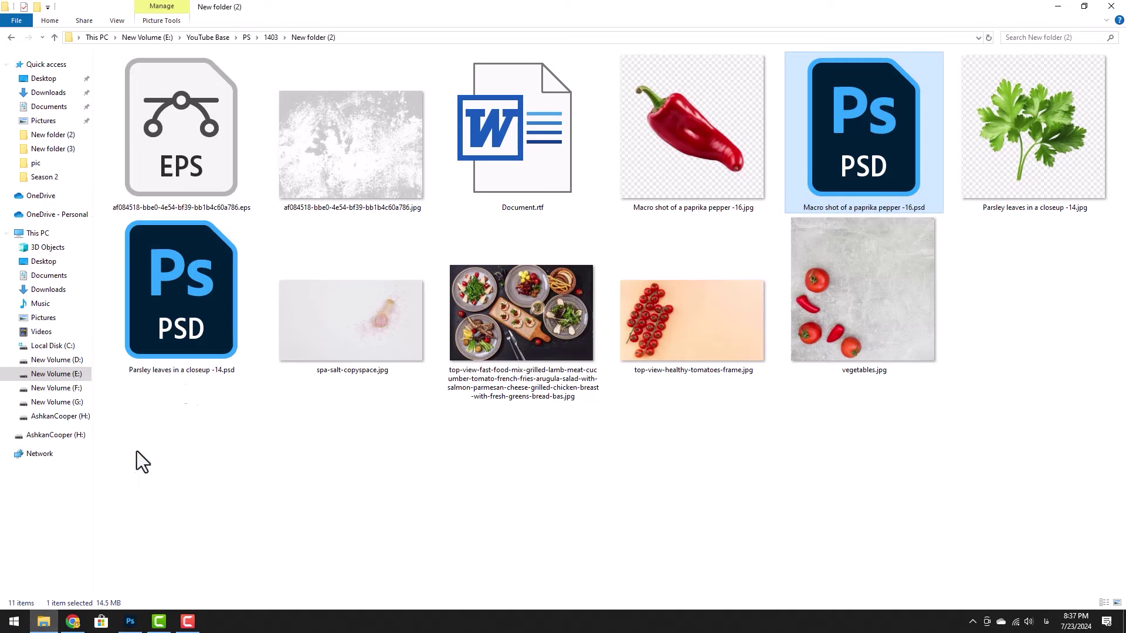
left_click(487, 161)
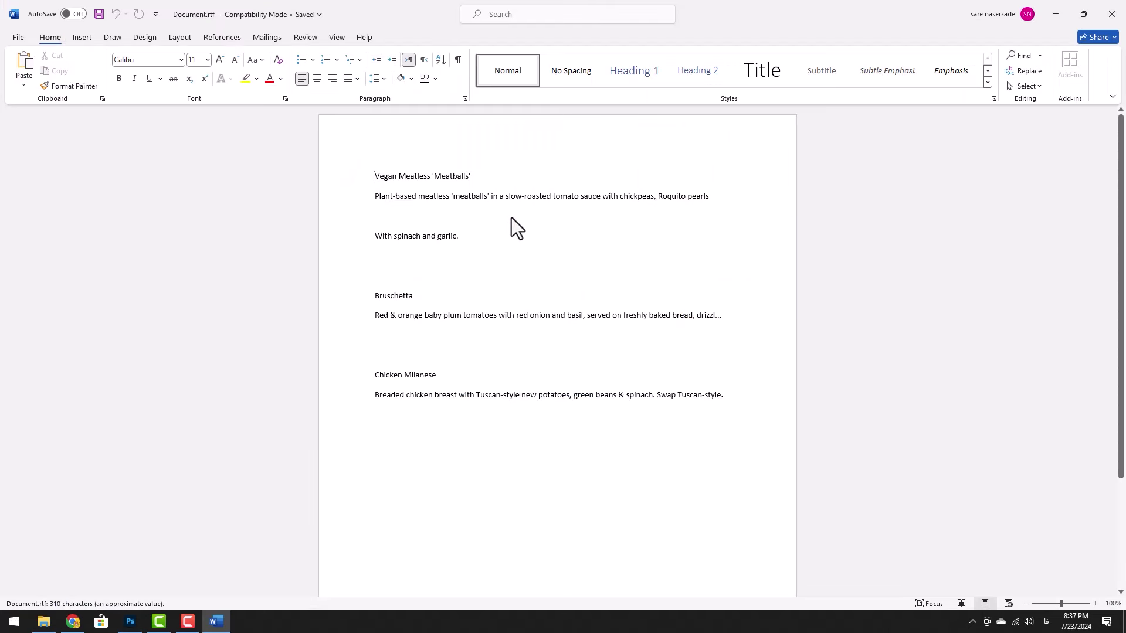
left_click_drag(709, 197, 353, 187)
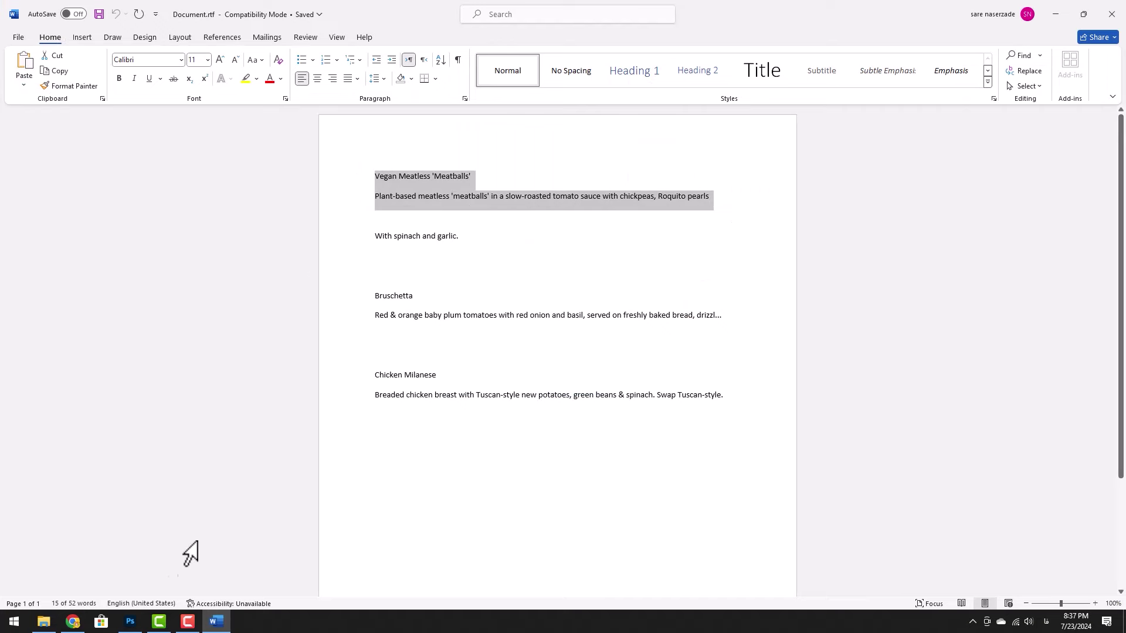
Switch to Photoshop and paste the copied meatballs text as a new left-aligned text layer near the poster's upper left
left_click(130, 621)
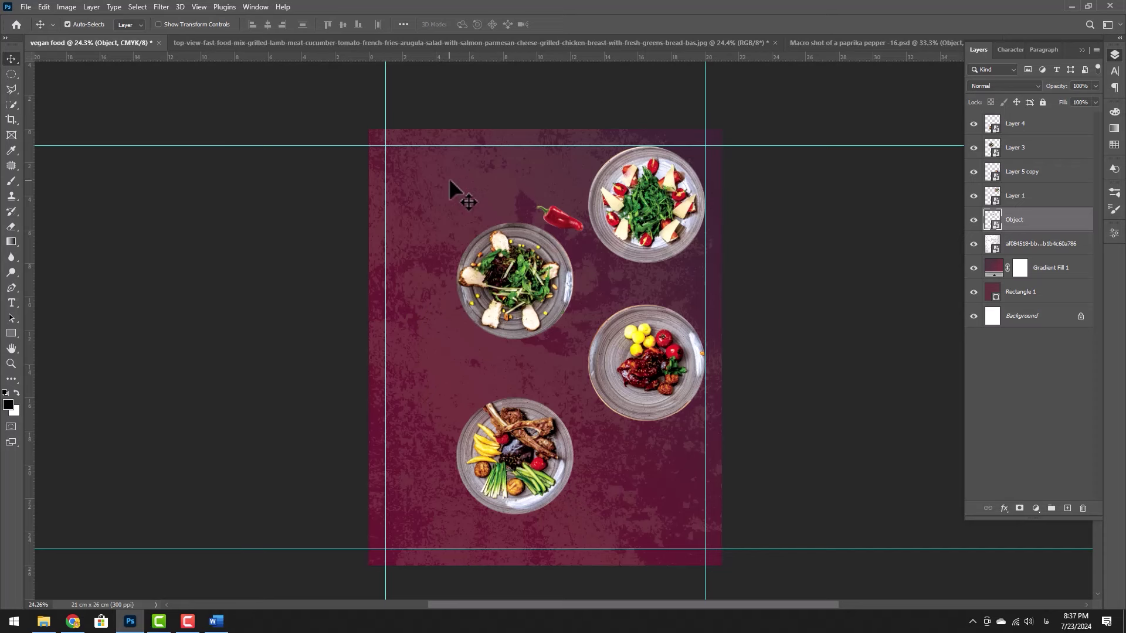
key("t")
left_click(458, 178)
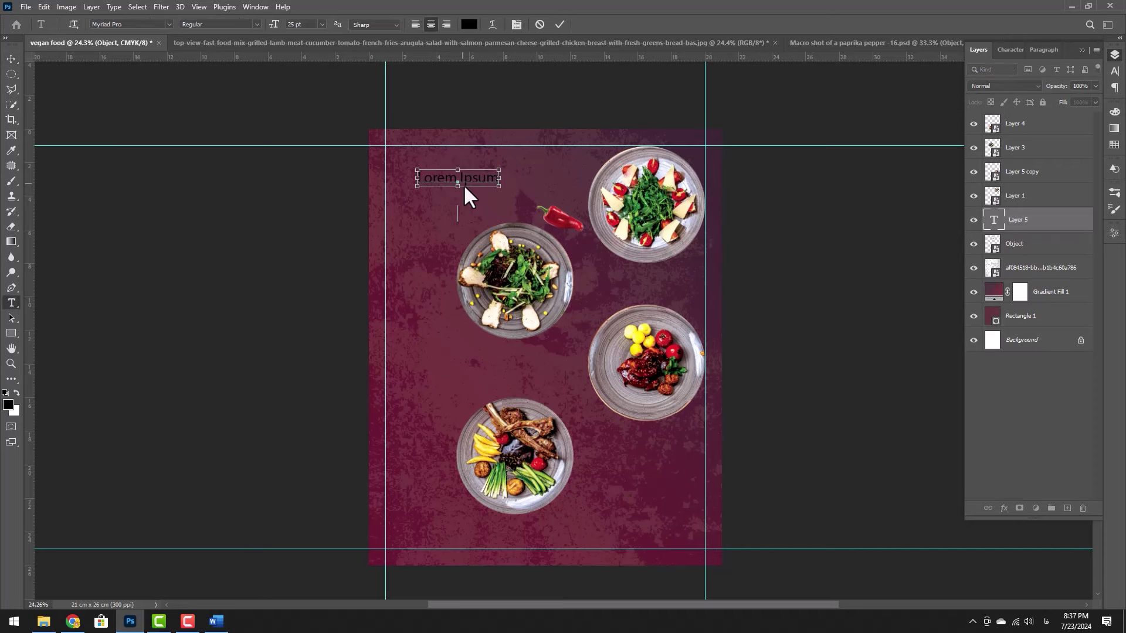
key("ctrl+v")
key("ctrl+a")
left_click(416, 25)
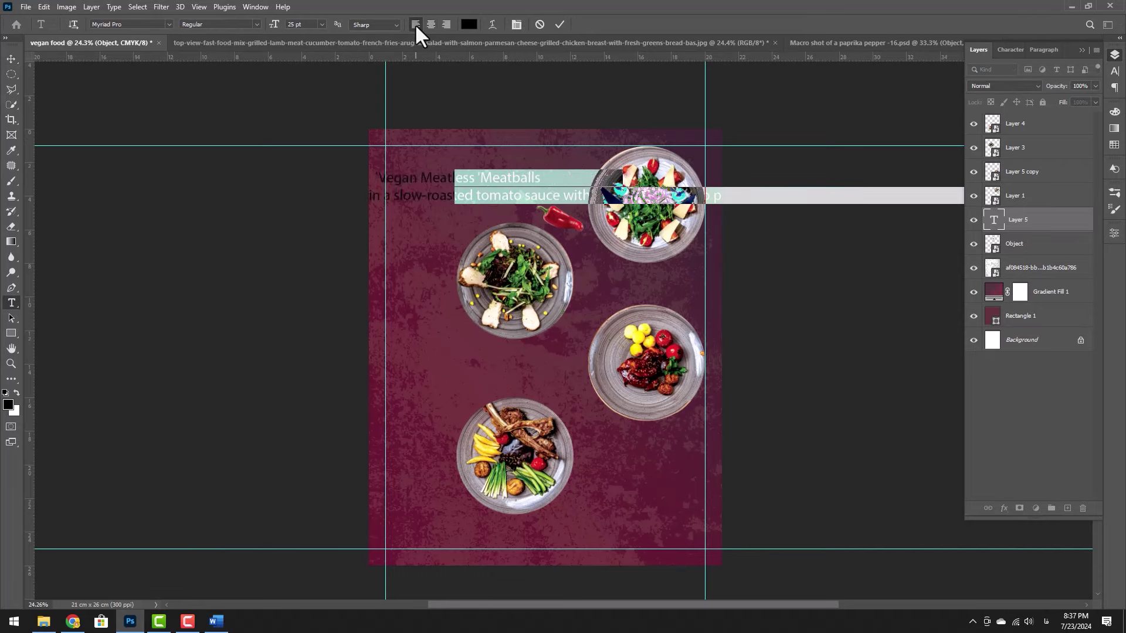
Set the whole pasted text to 17 pt and colour it white
left_click(1115, 71)
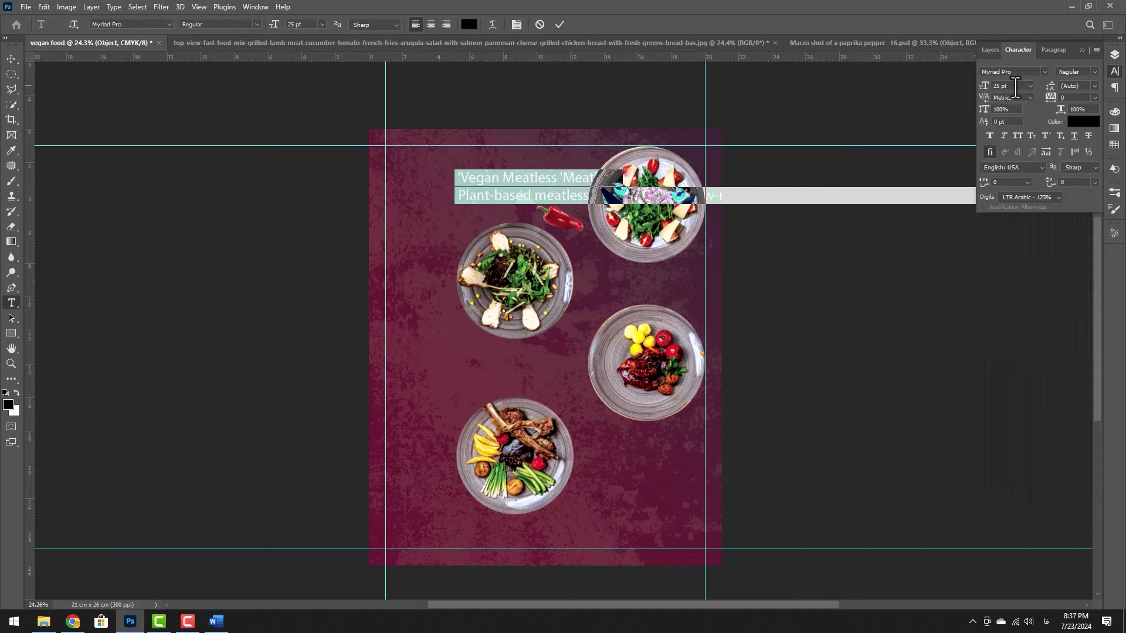
scroll(1015, 86, "down", 8)
left_click(469, 24)
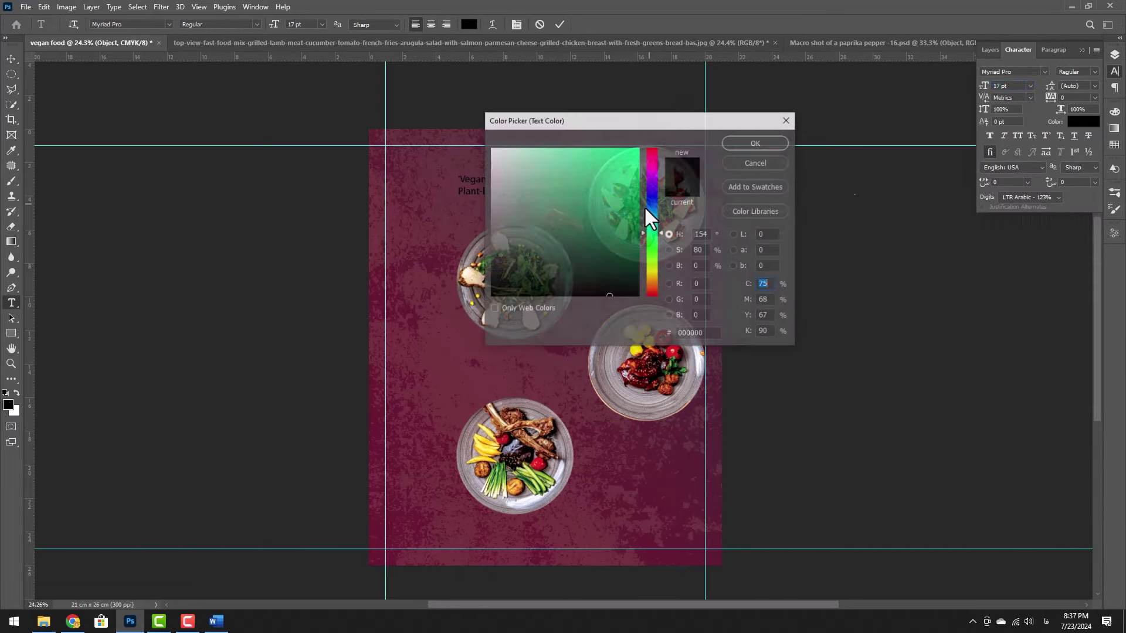
left_click_drag(496, 151, 485, 123)
left_click(742, 143)
left_click(12, 59)
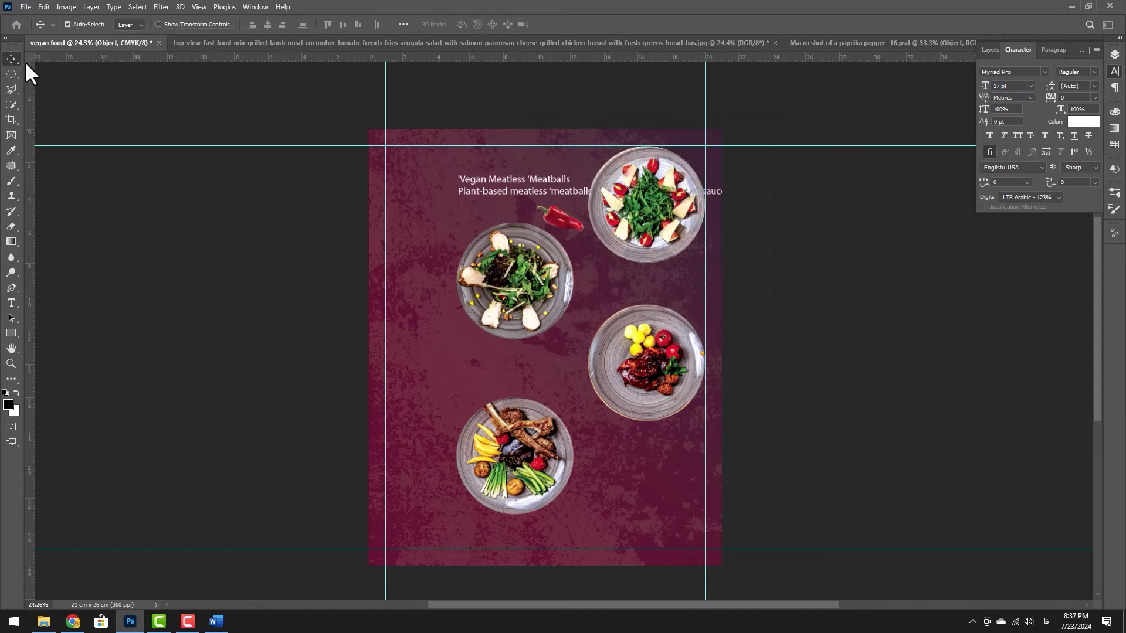
Move the text block toward the left margin guide and colour its title line pure yellow with 100% yellow
left_click_drag(533, 176, 485, 178)
key("t")
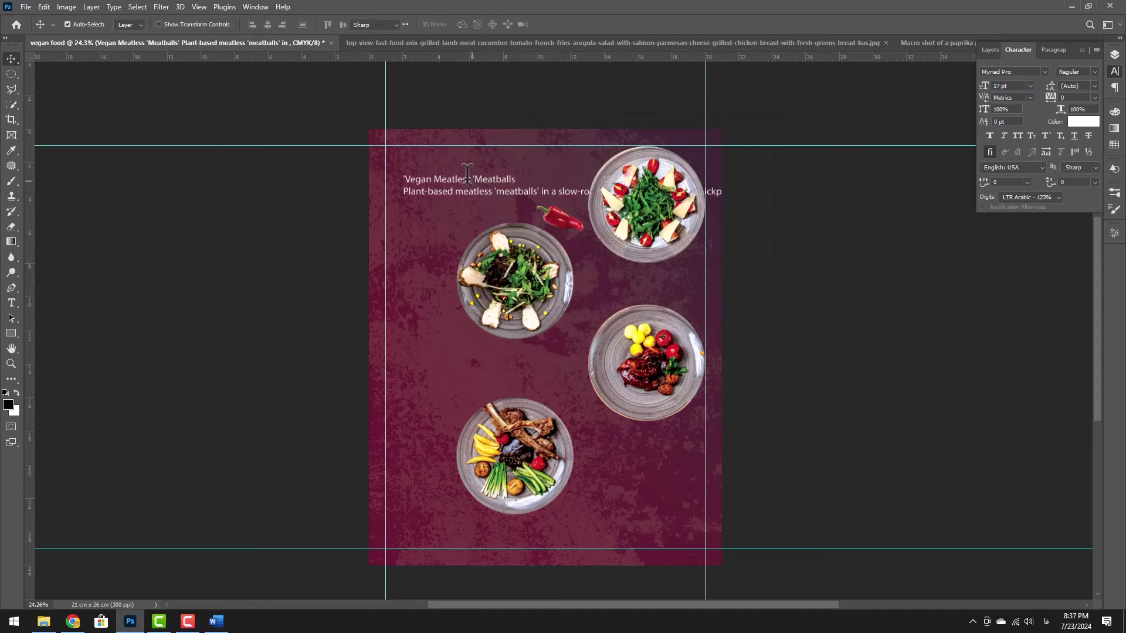
triple_click(463, 180)
left_click(469, 24)
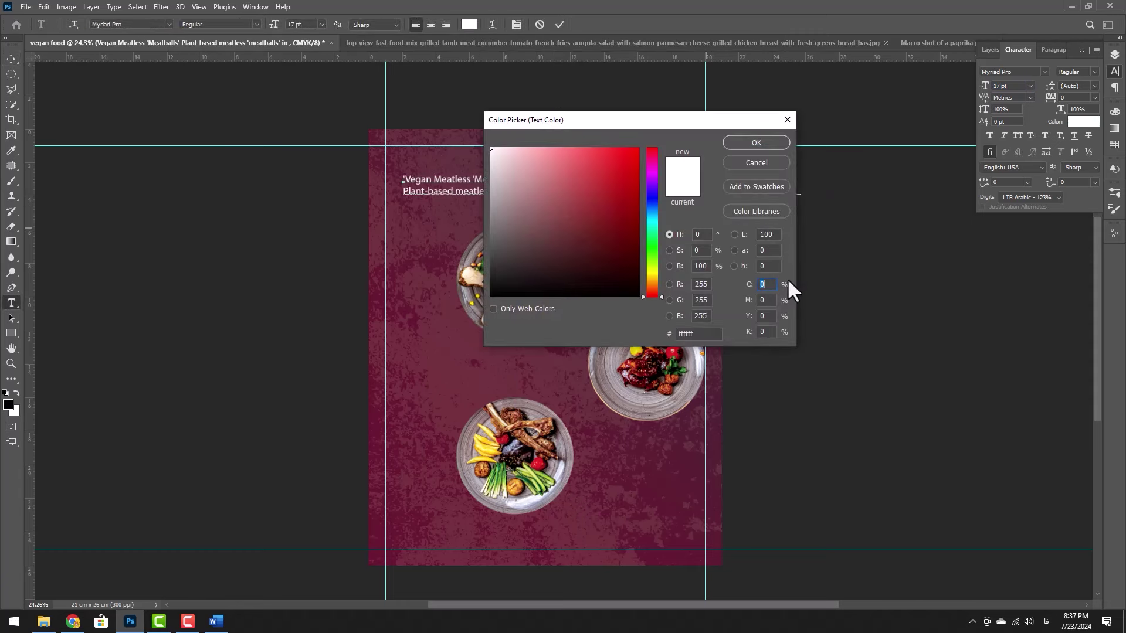
type("100")
key("Return")
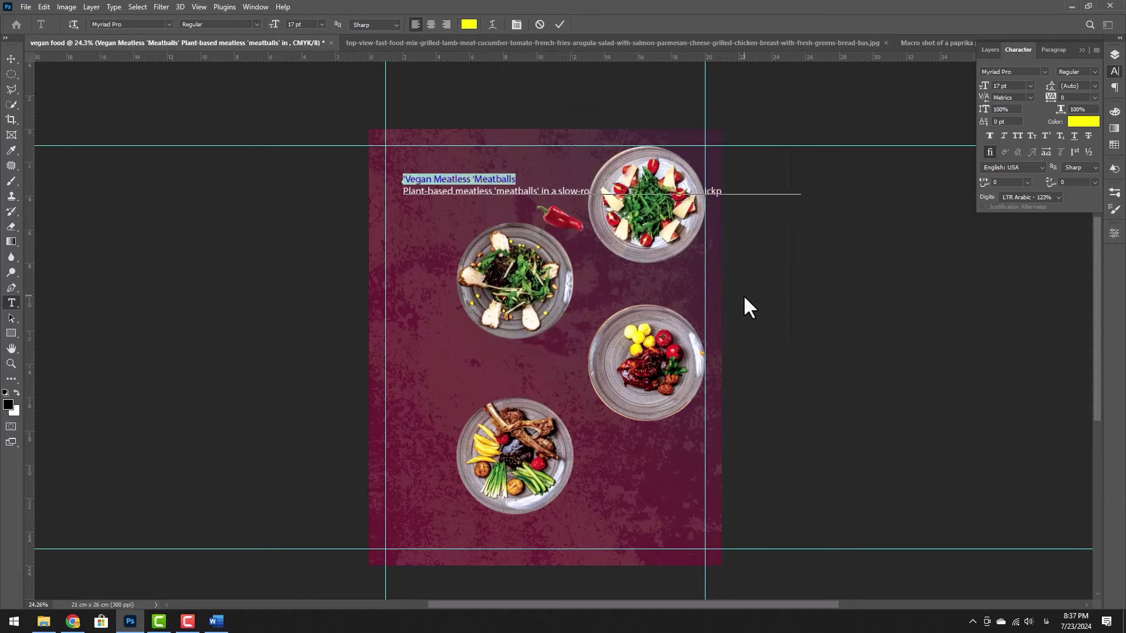
Enlarge the yellow title line to 23 pt and move the text block down between the two left plates
scroll(301, 25, "up", 5)
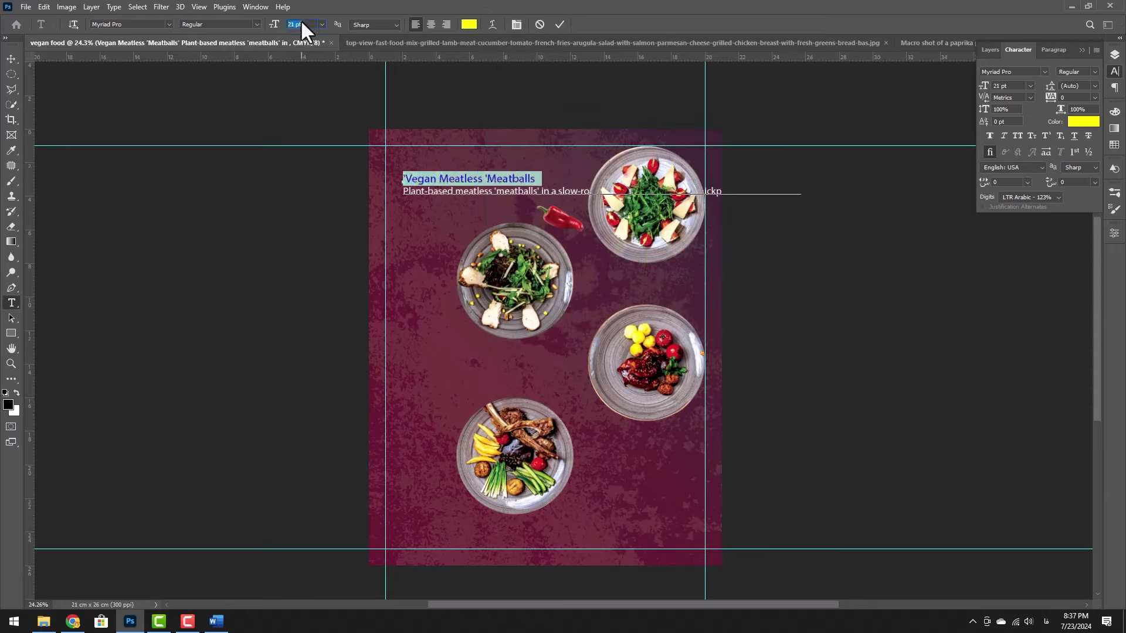
left_click(12, 59)
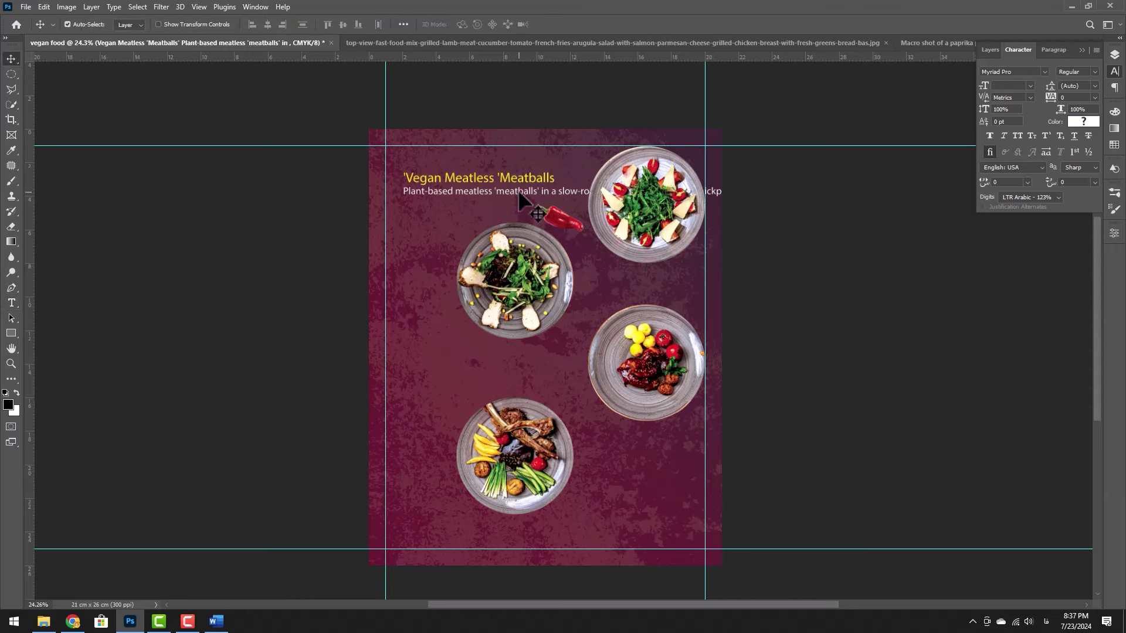
scroll(519, 190, "up", 1)
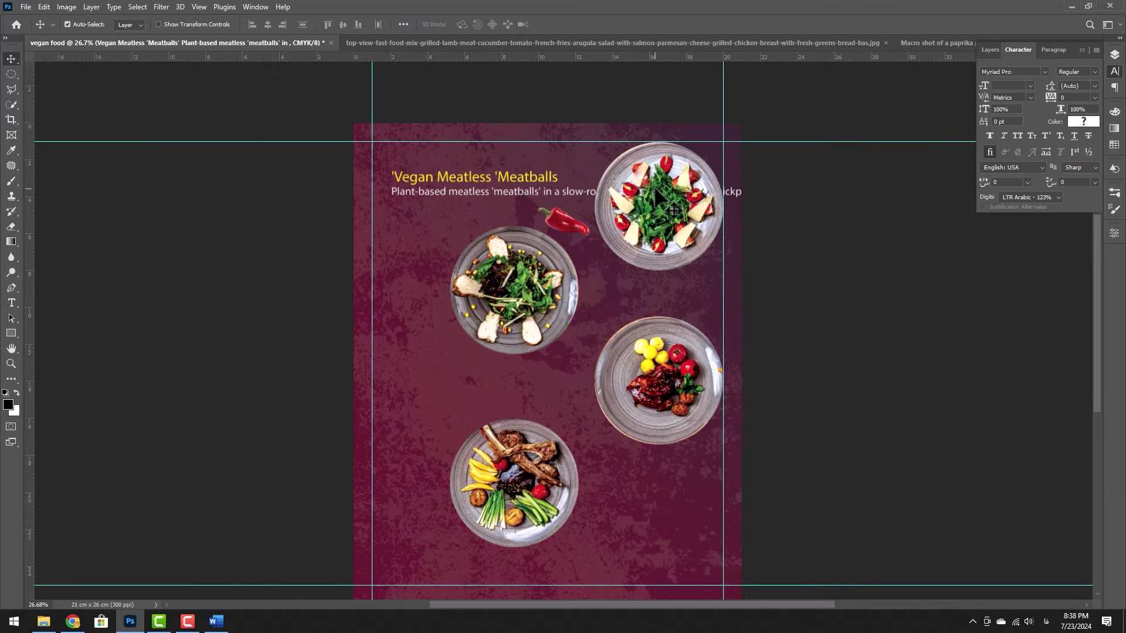
scroll(494, 271, "up", 3)
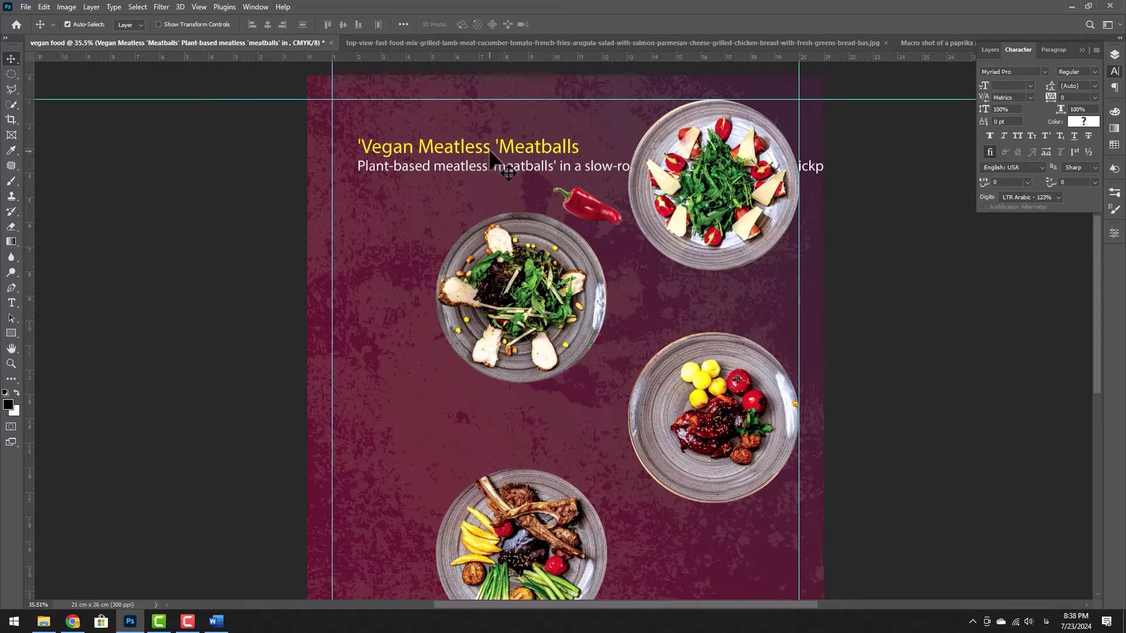
left_click_drag(507, 151, 484, 409)
Set the "Vegan Meatless 'Meatballs'" title to 20 pt and the description line below it to 15 pt
triple_click(475, 403)
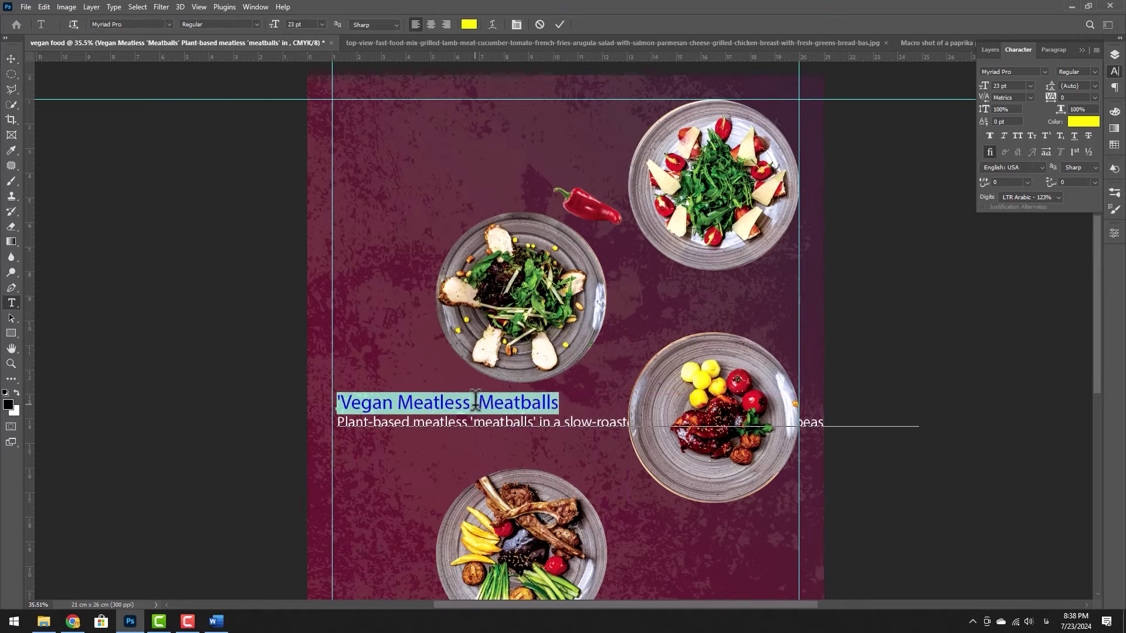
left_click(297, 28)
key("Return")
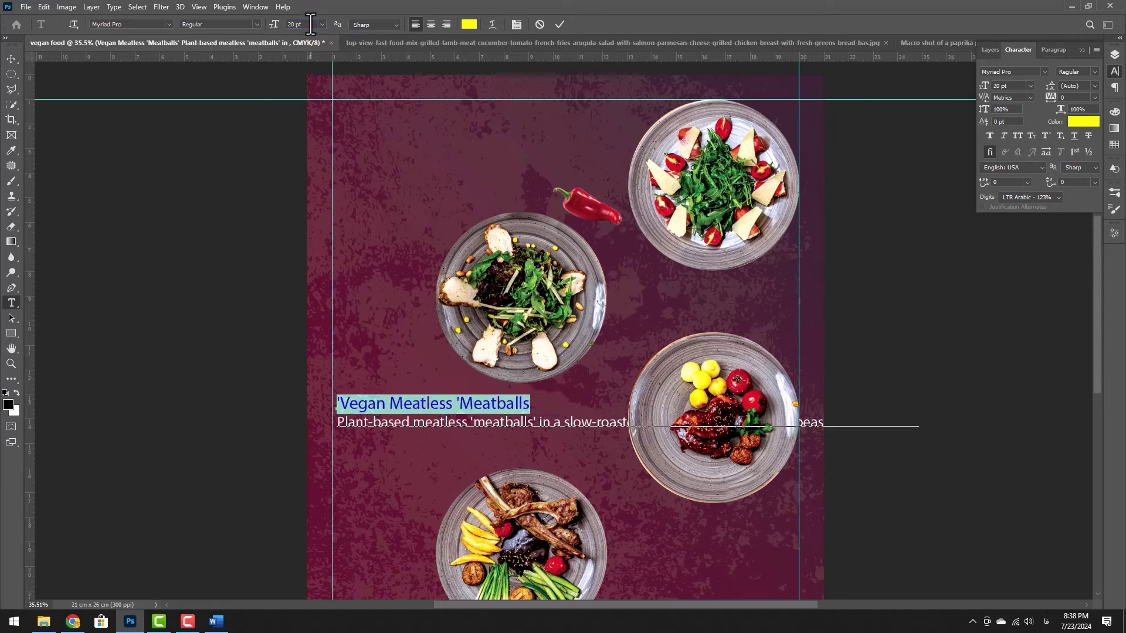
triple_click(555, 423)
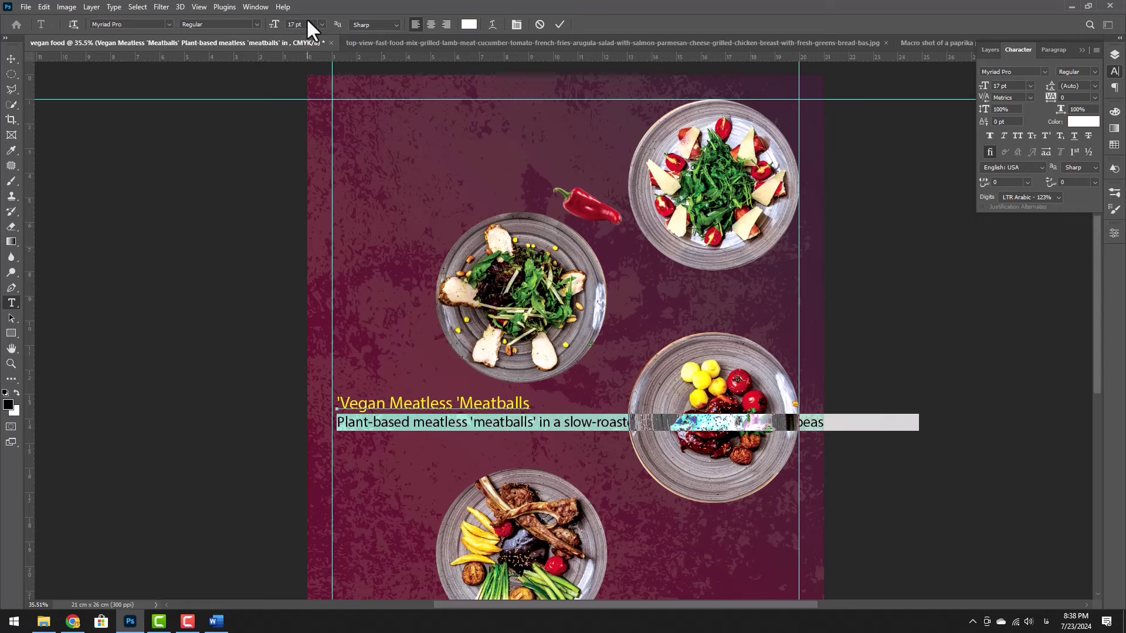
scroll(305, 27, "down", 2)
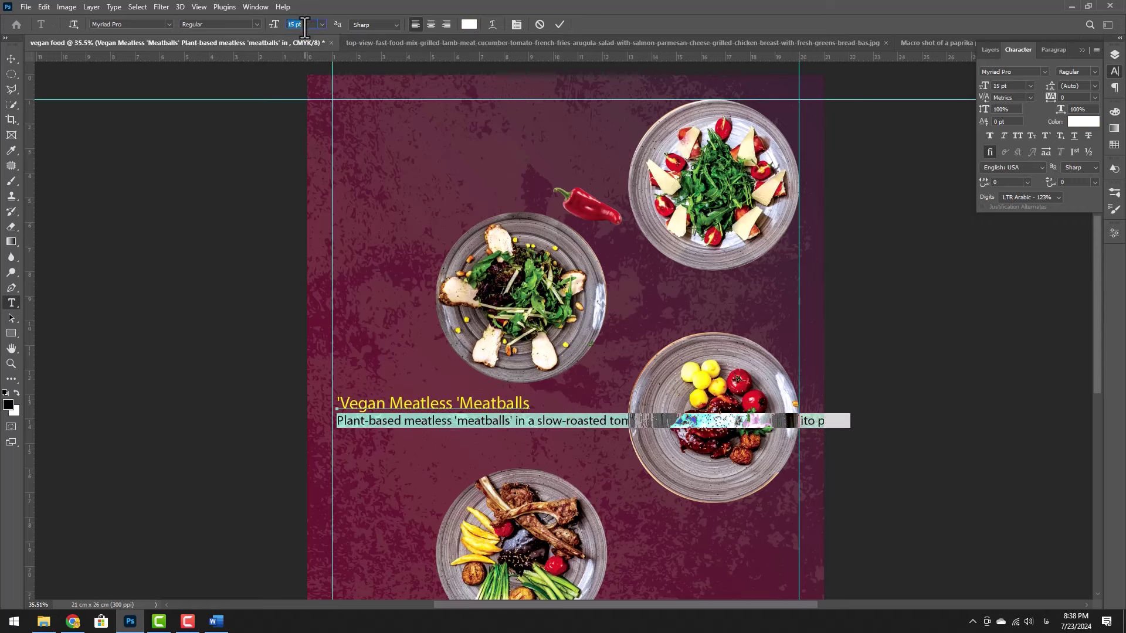
Break the description before "tomato sauce", remove the leading space from its first line and add a period at the end
left_click(619, 422)
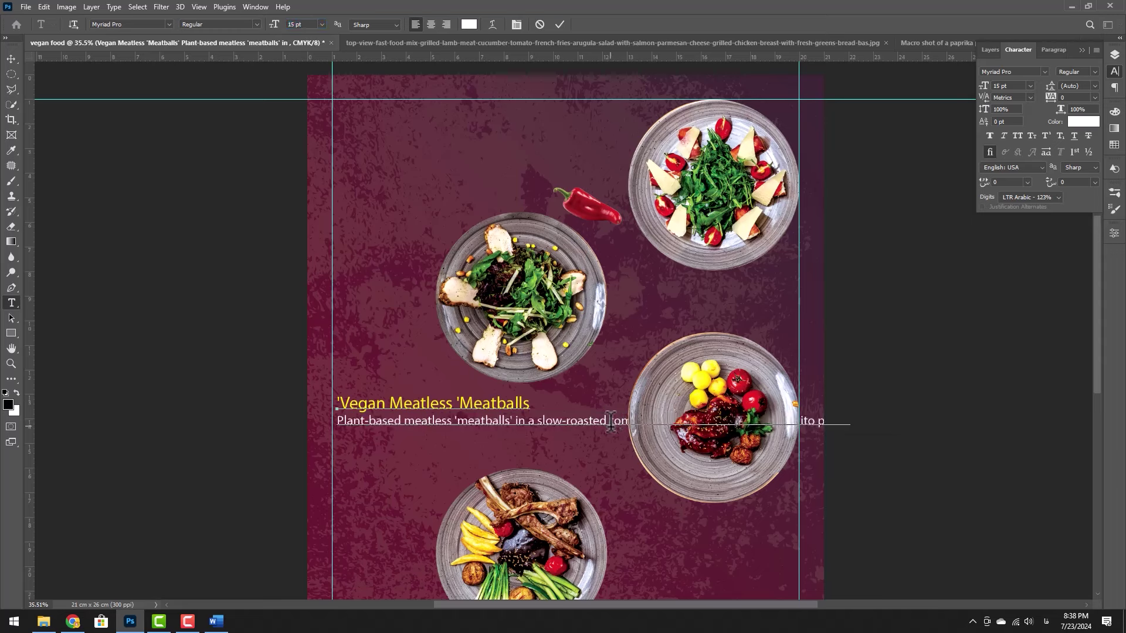
key("Return")
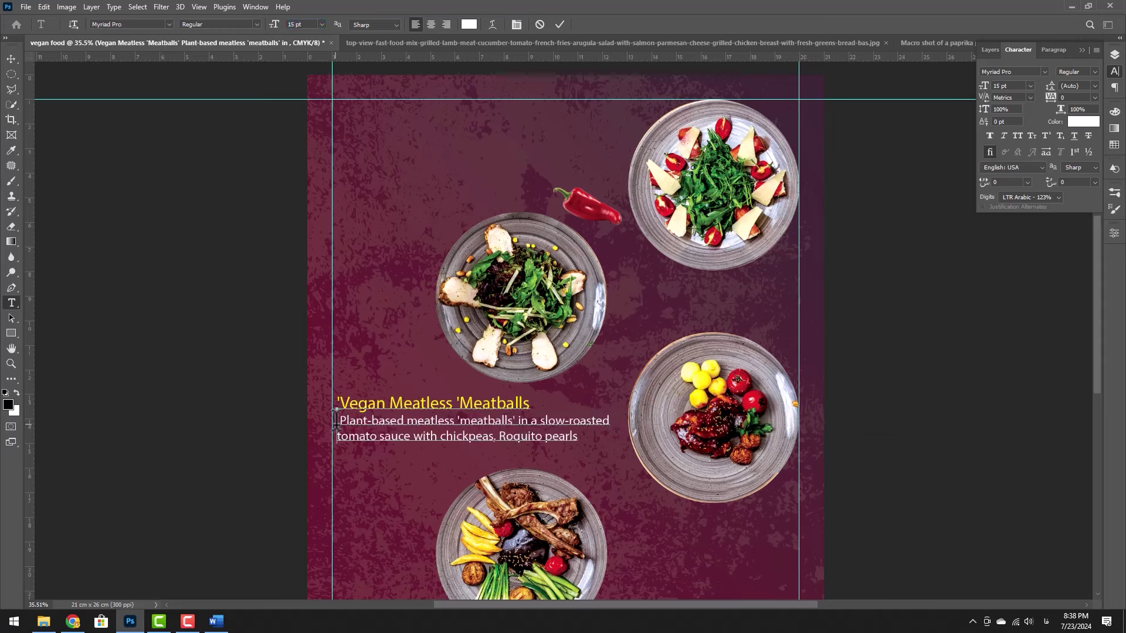
key("BackSpace")
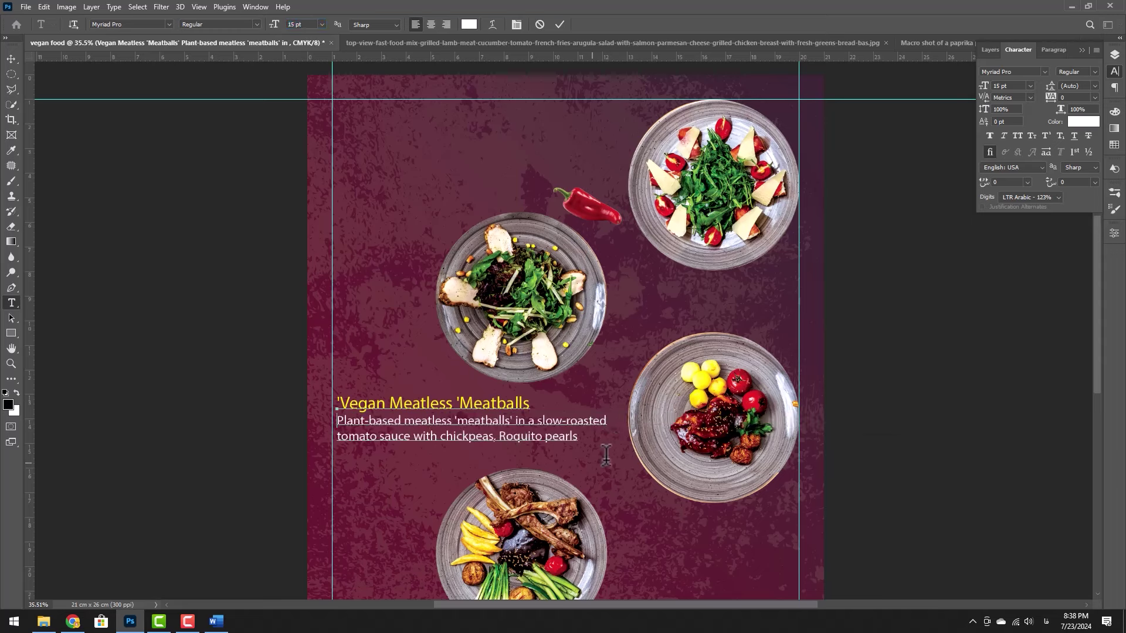
type(".")
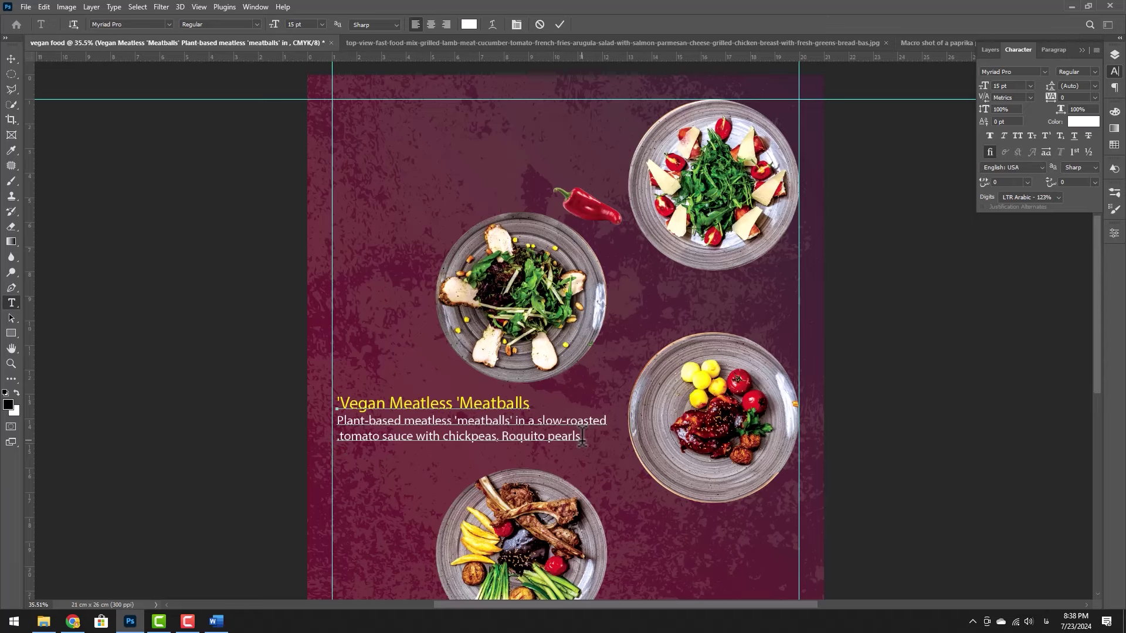
left_click(10, 59)
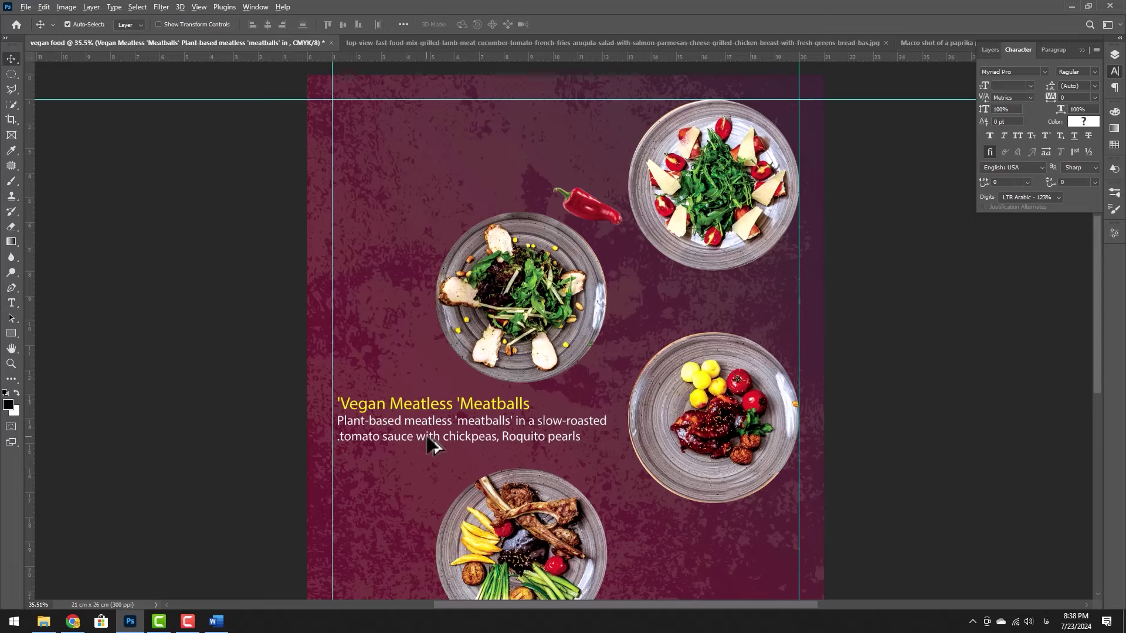
Set the whole text block's digits to LTR Arabic and its paragraph direction to left-to-right with left alignment
scroll(428, 448, "up", 3)
double_click(429, 444)
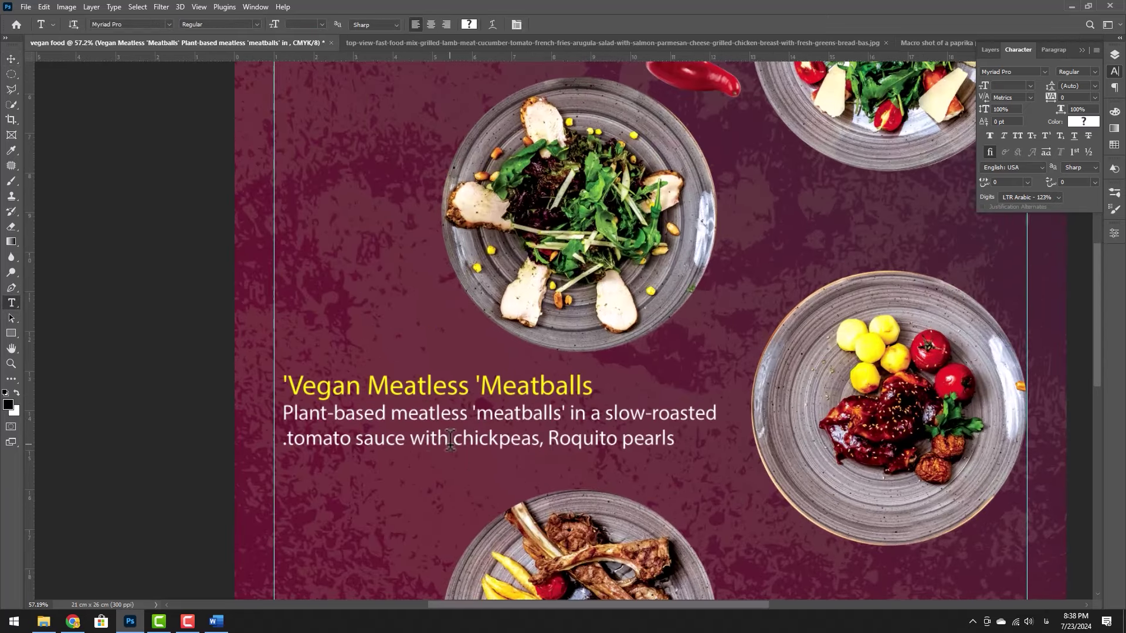
left_click(1043, 169)
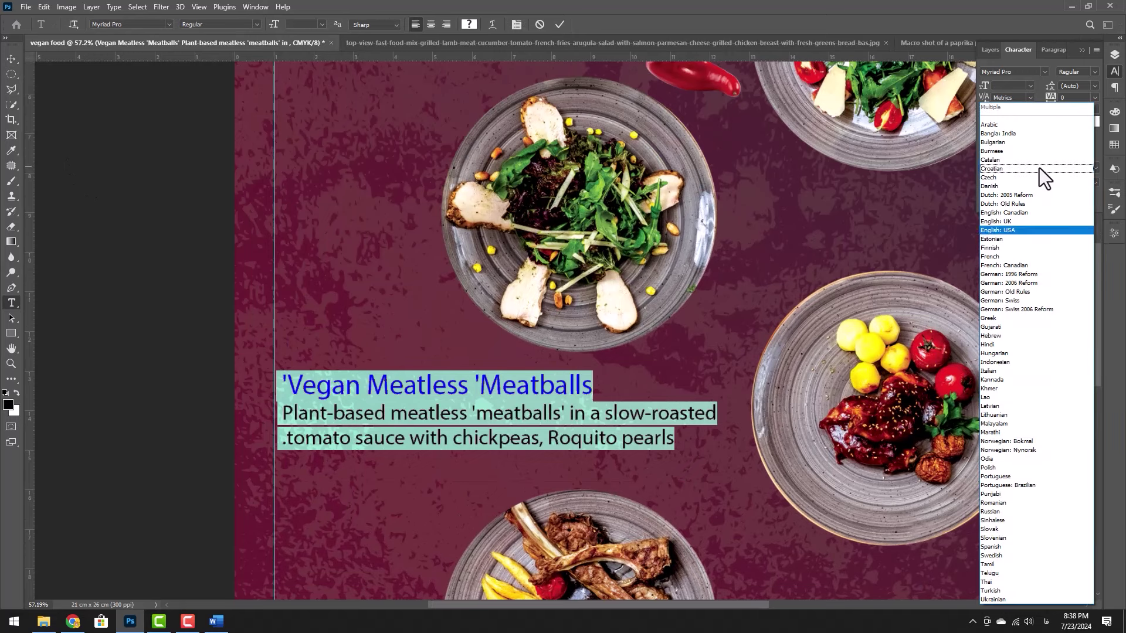
left_click(1096, 149)
left_click(1051, 196)
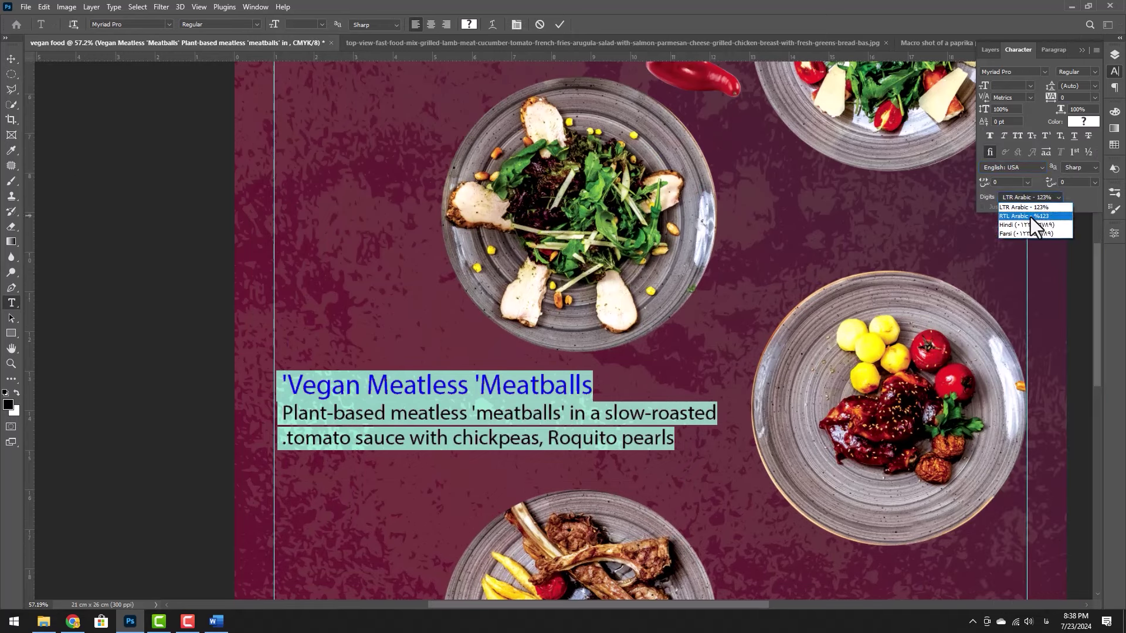
left_click(1026, 208)
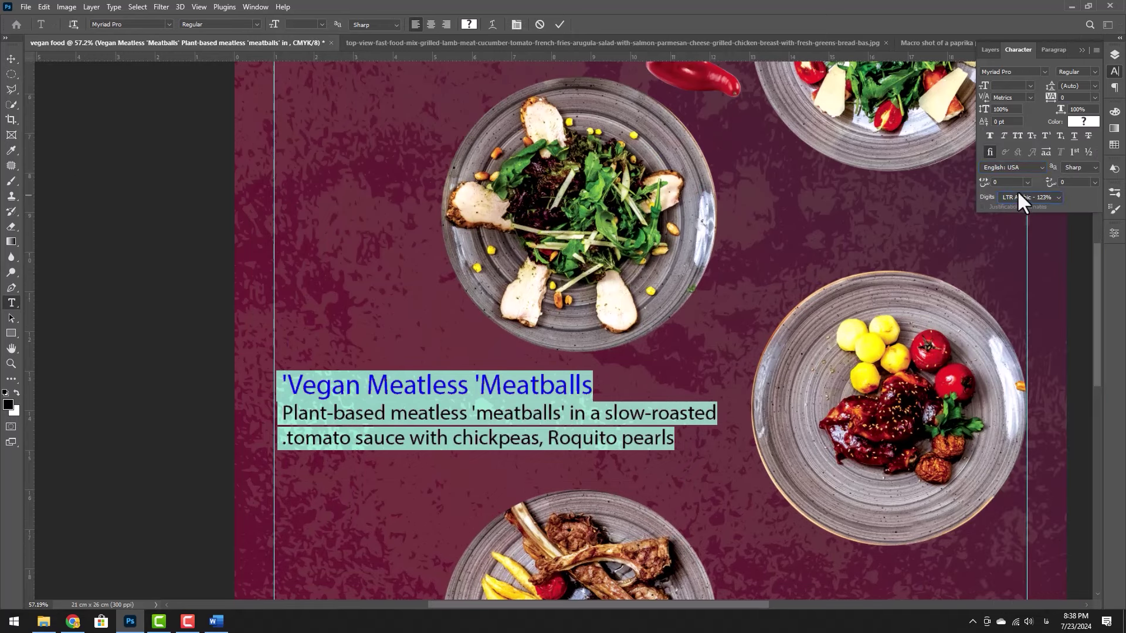
left_click(1115, 88)
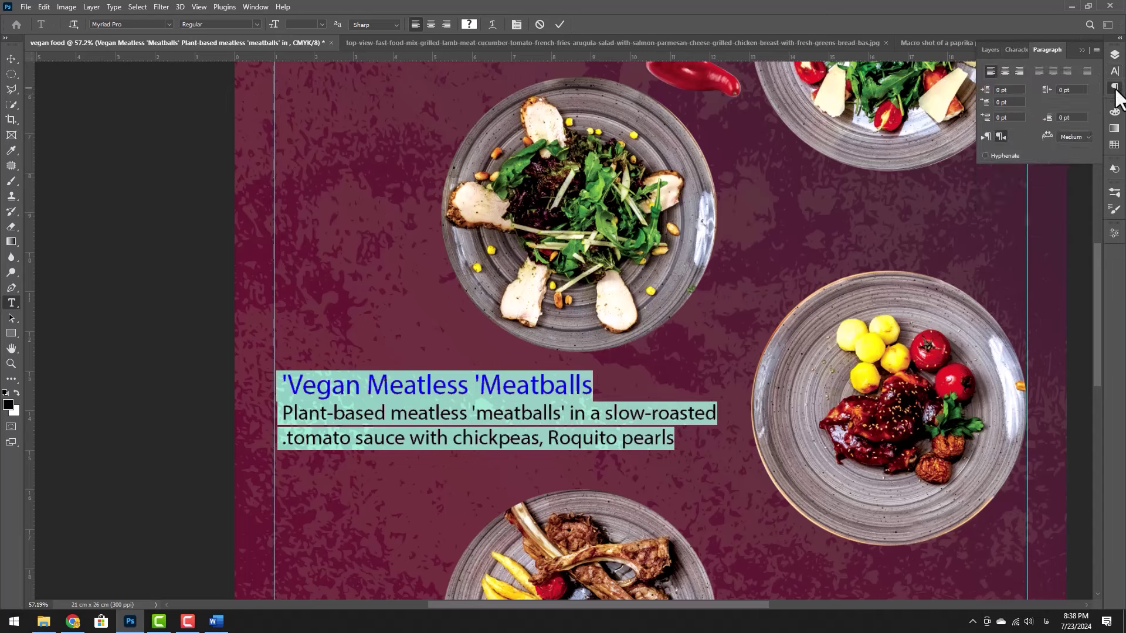
left_click(985, 137)
left_click(992, 72)
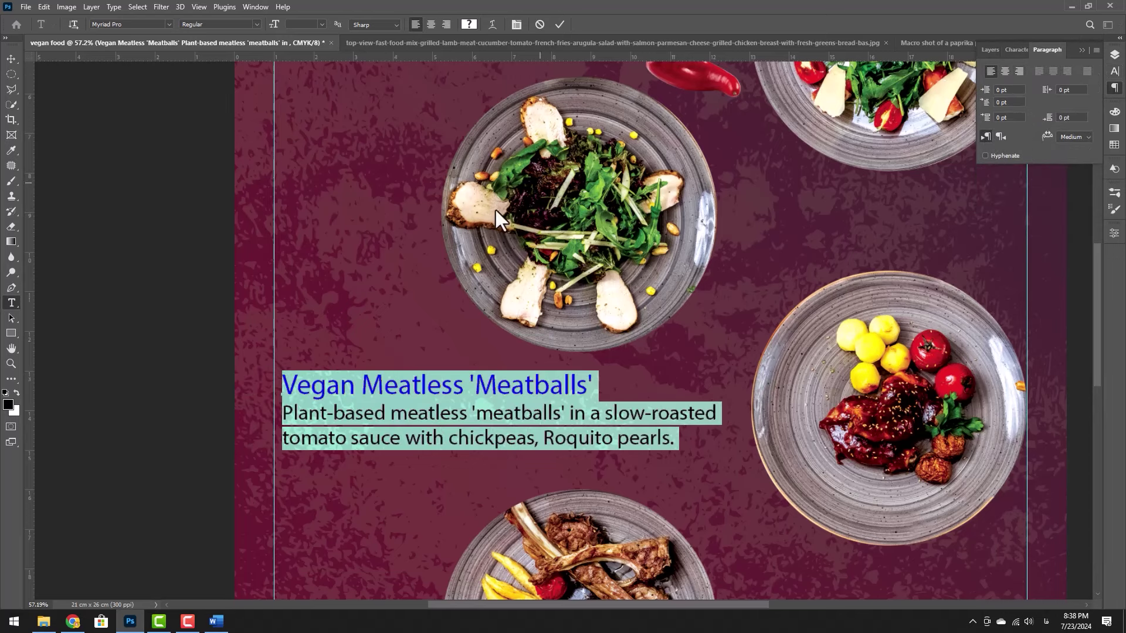
key("ctrl+Return")
left_click(11, 59)
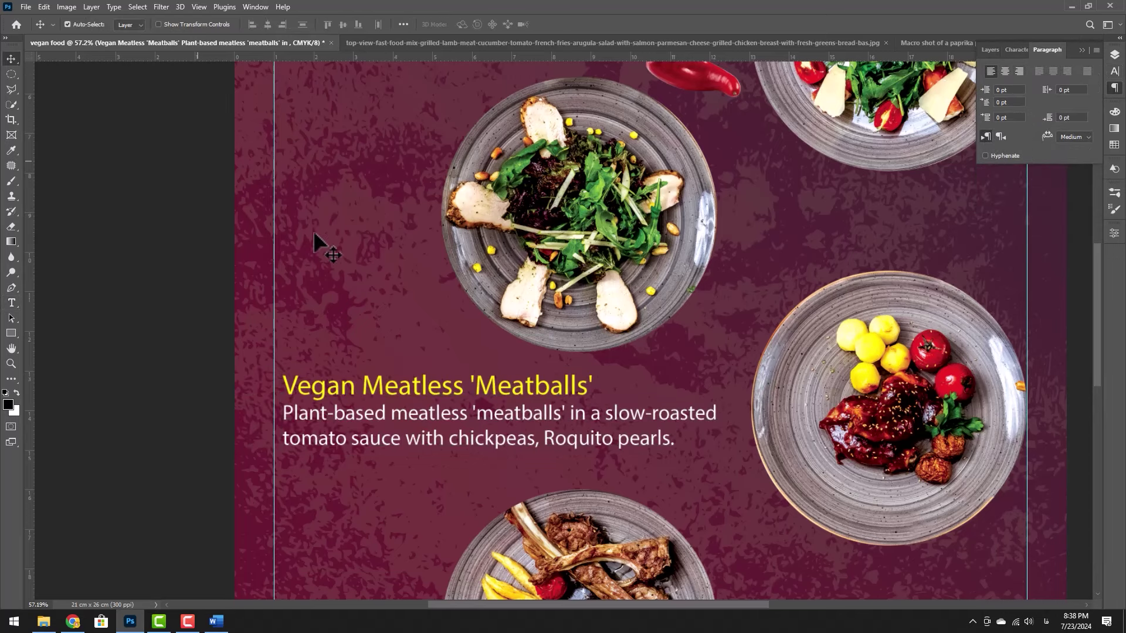
Nudge the meatballs text block slightly to the right, away from the left margin guide
scroll(623, 382, "down", 5)
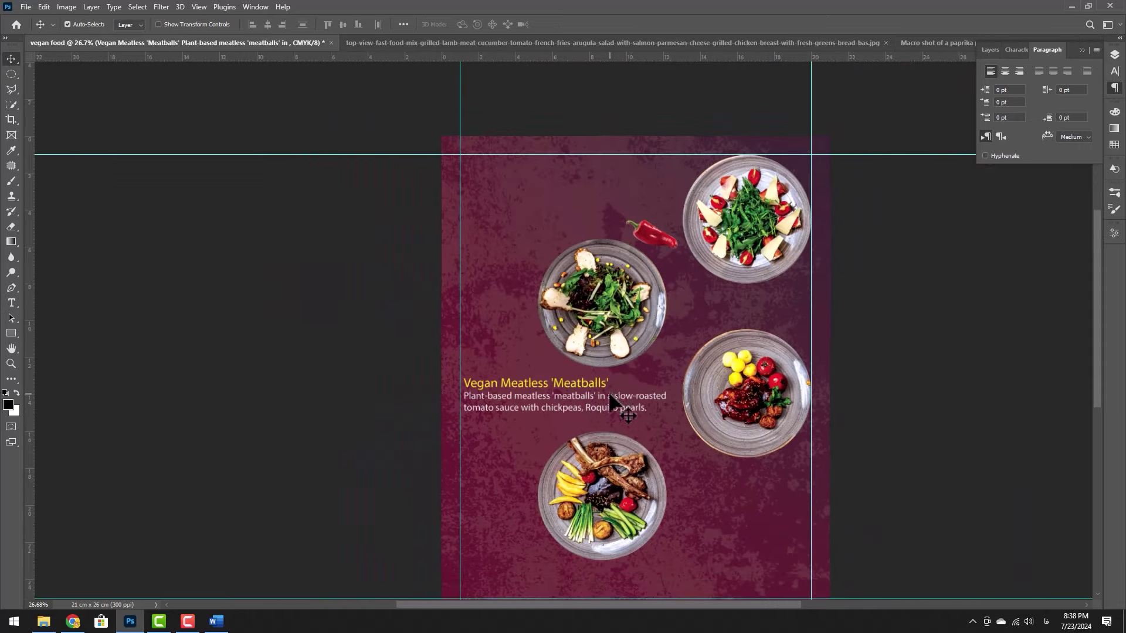
left_click_drag(609, 394, 614, 394)
left_click_drag(530, 275, 462, 240)
Copy "With spinach and garlic." from the Word document and paste it into the poster as a separate text layer above the salad plate
left_click(216, 622)
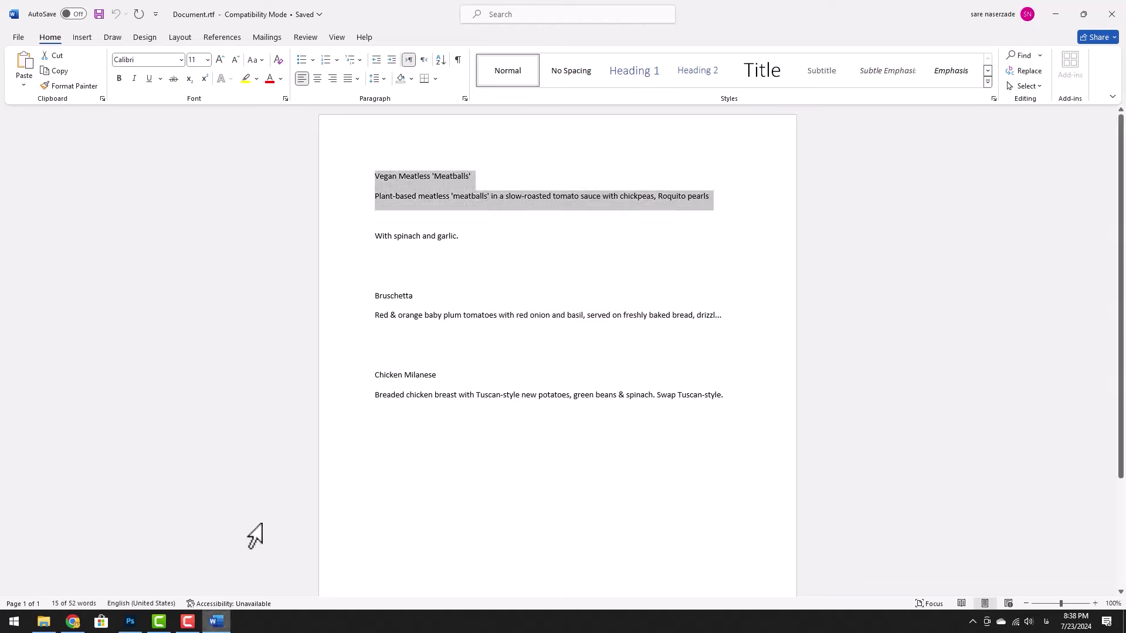
double_click(438, 238)
triple_click(438, 238)
key("ctrl+c")
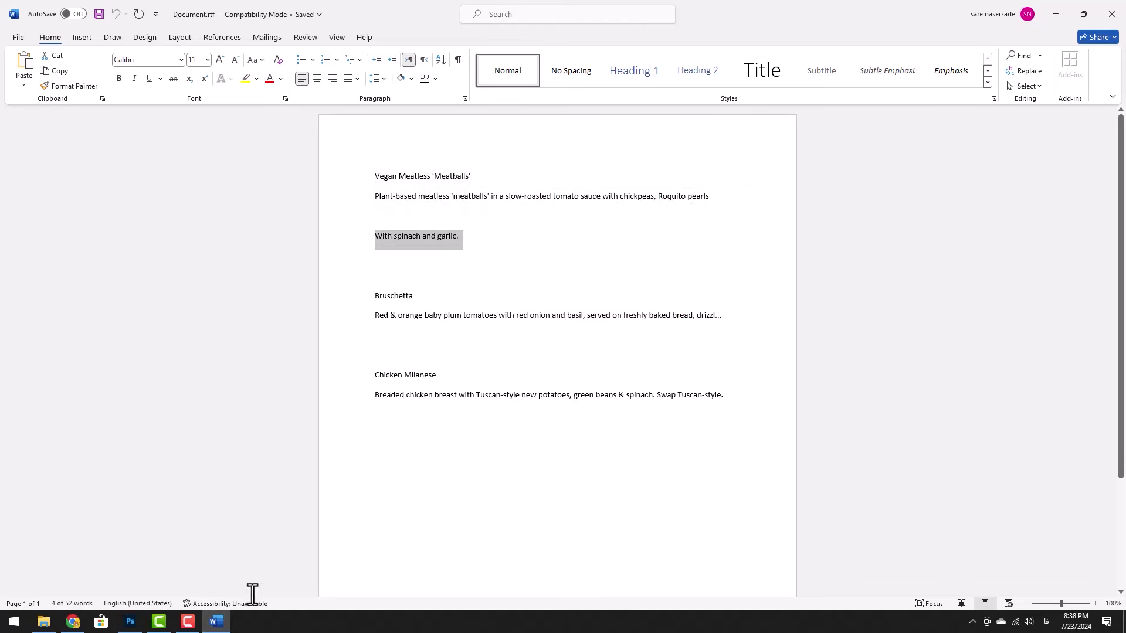
left_click(130, 622)
key("t")
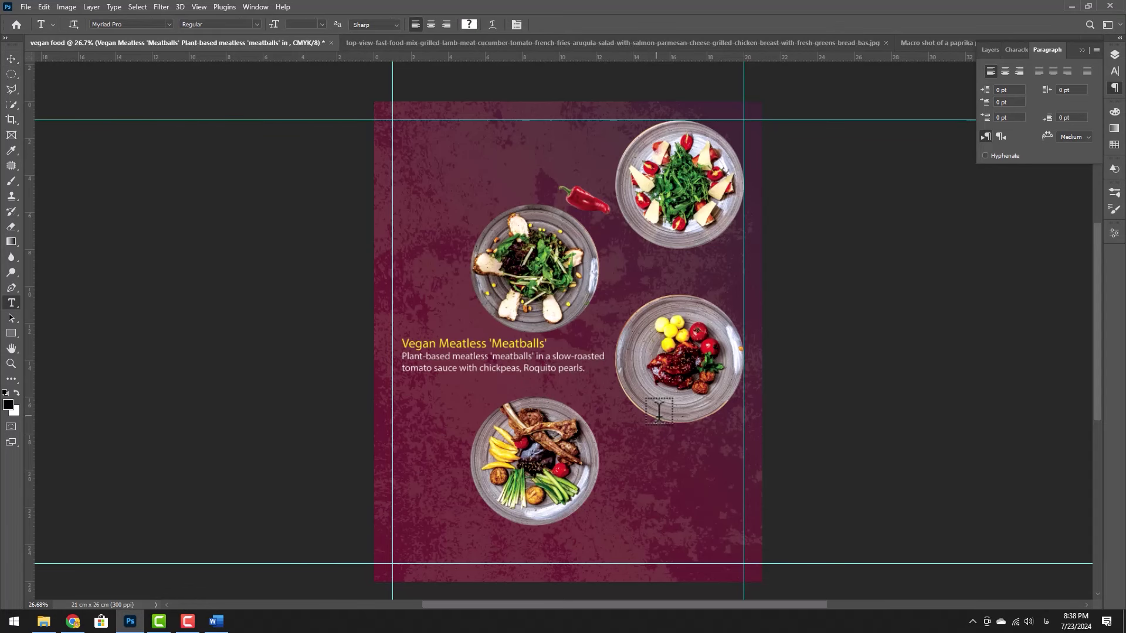
left_click(494, 162)
key("ctrl+v")
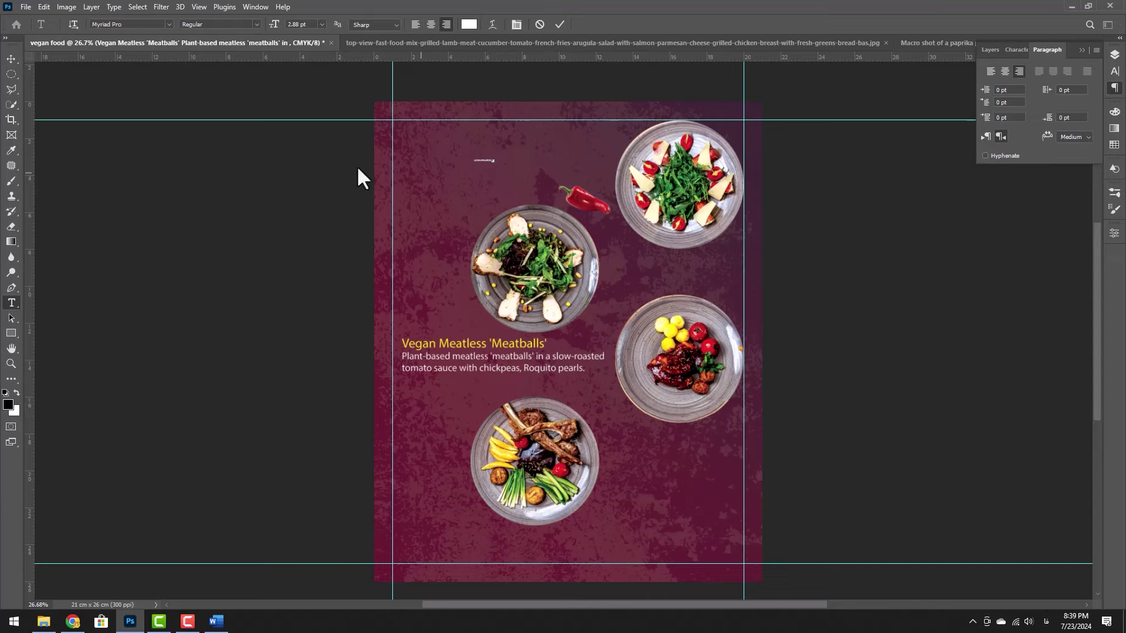
left_click(11, 59)
Set the "With spinach and garlic." text to 20 pt in the yellow of the meatballs heading
double_click(490, 345)
left_click(560, 24)
left_click(989, 49)
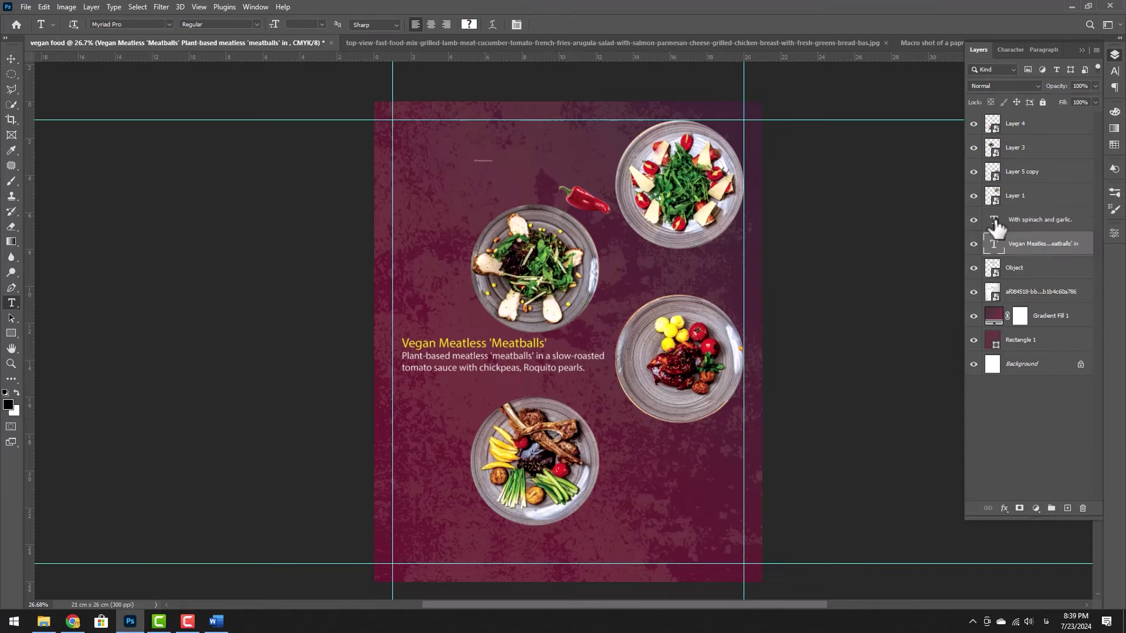
double_click(994, 219)
left_click(274, 24)
type("20")
key("Return")
left_click(469, 24)
left_click(440, 343)
key("Return")
Reposition the spinach text and insert a heading line reading "Wegetable" above it
left_click(11, 59)
left_click_drag(436, 157, 529, 153)
double_click(473, 154)
scroll(474, 153, "up", 4)
left_click_drag(452, 155, 446, 158)
key("alt+shift")
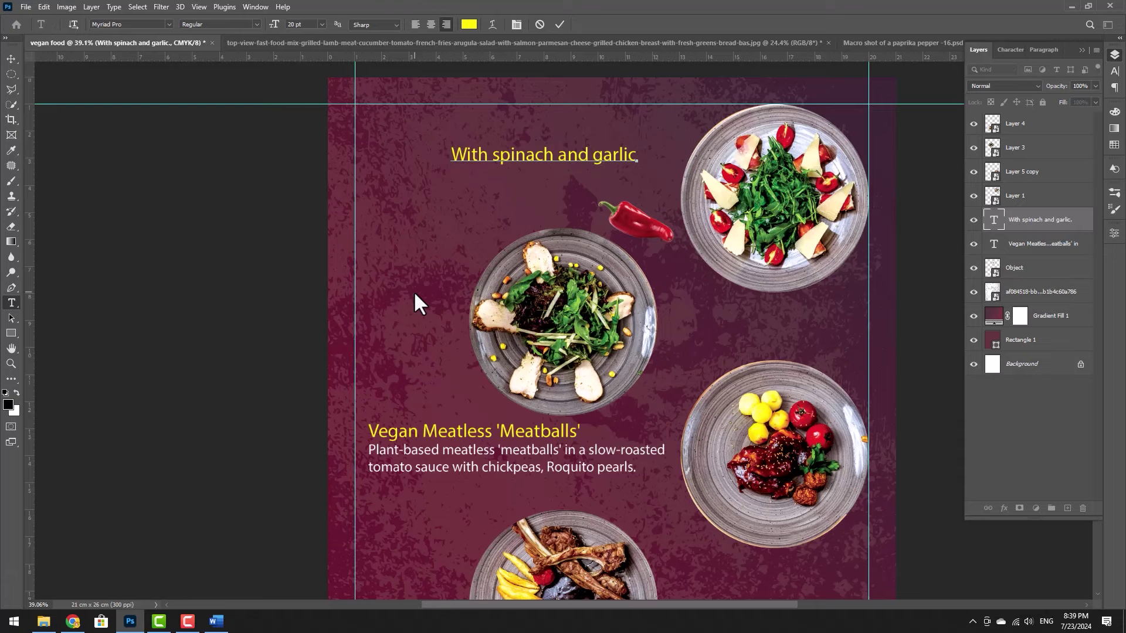
type("Wegetable")
key("Return")
Left-align the Wegetable text with its spinach line in white, and move the block toward the left margin guide
left_click_drag(637, 178, 451, 178)
left_click(415, 24)
left_click(469, 24)
left_click(11, 59)
left_click_drag(649, 157, 392, 163)
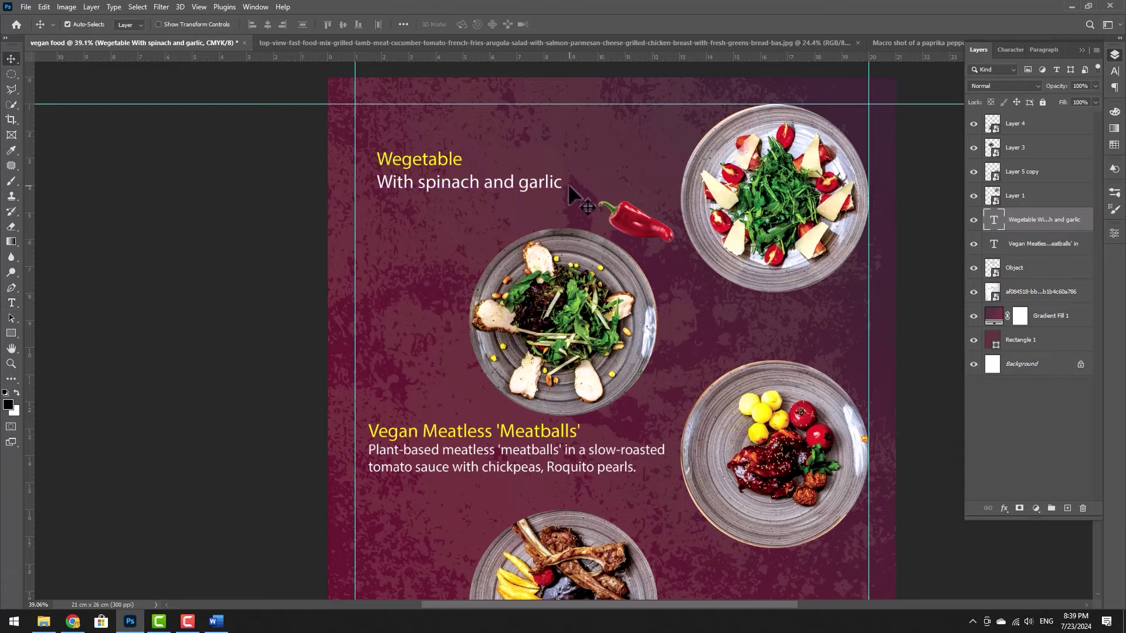
Set the Wegetable text's paragraph direction to left-to-right and place the block beneath the arugula salad plate
double_click(411, 170)
left_click(1115, 88)
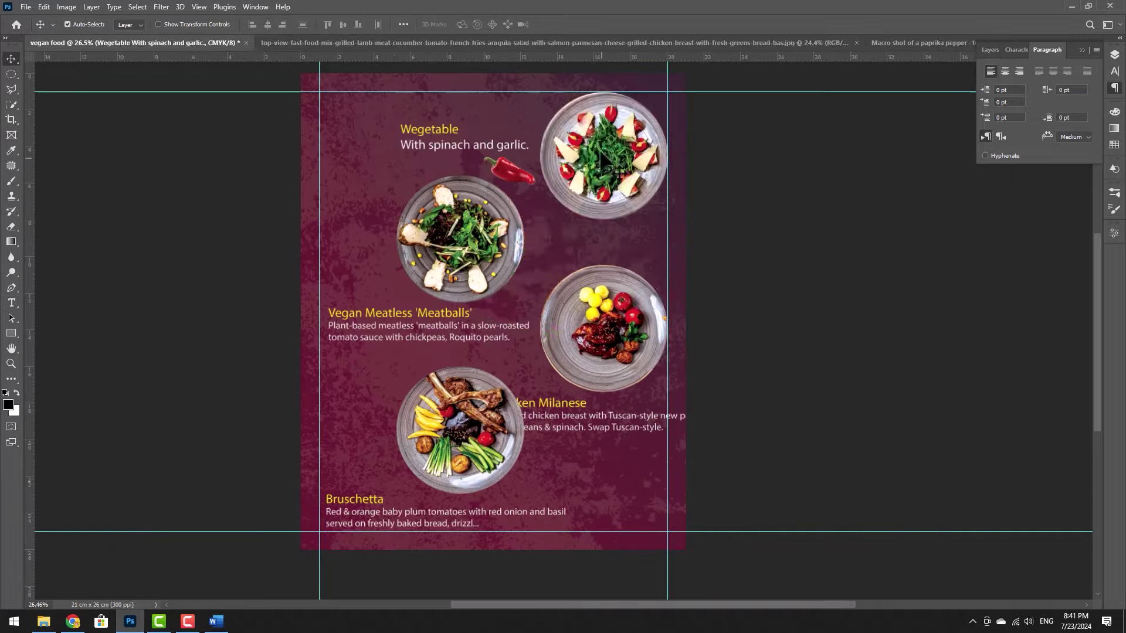
left_click_drag(626, 357, 545, 270)
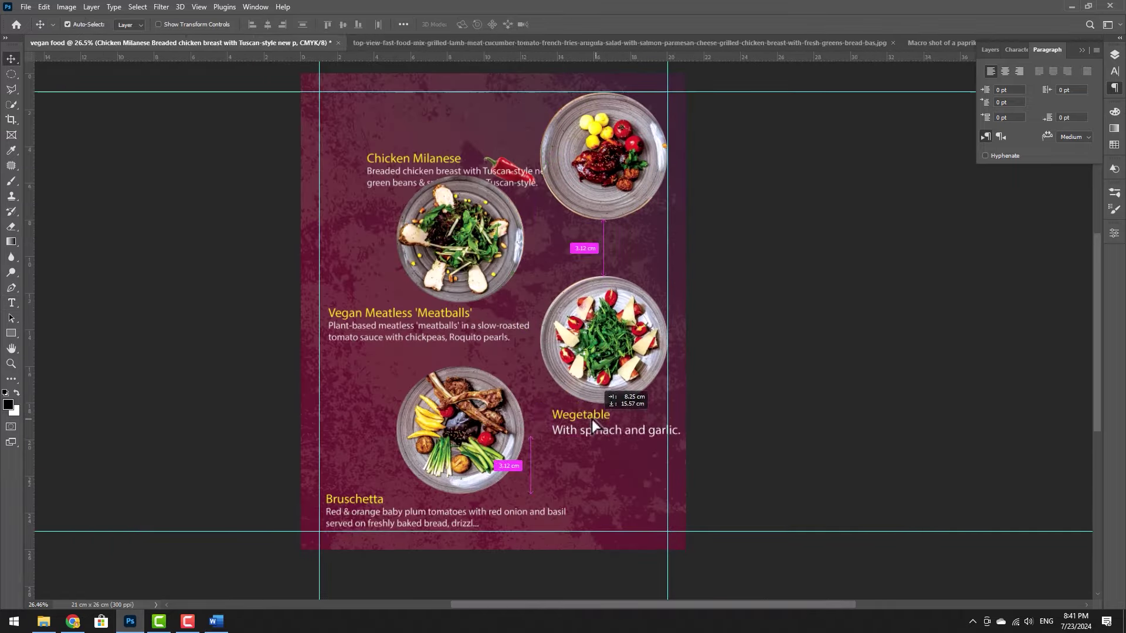
Rebreak the Chicken Milanese description so that "potatoes green beans" starts its second line
scroll(425, 167, "up", 2)
scroll(440, 150, "up", 1)
key("t")
left_click(269, 188)
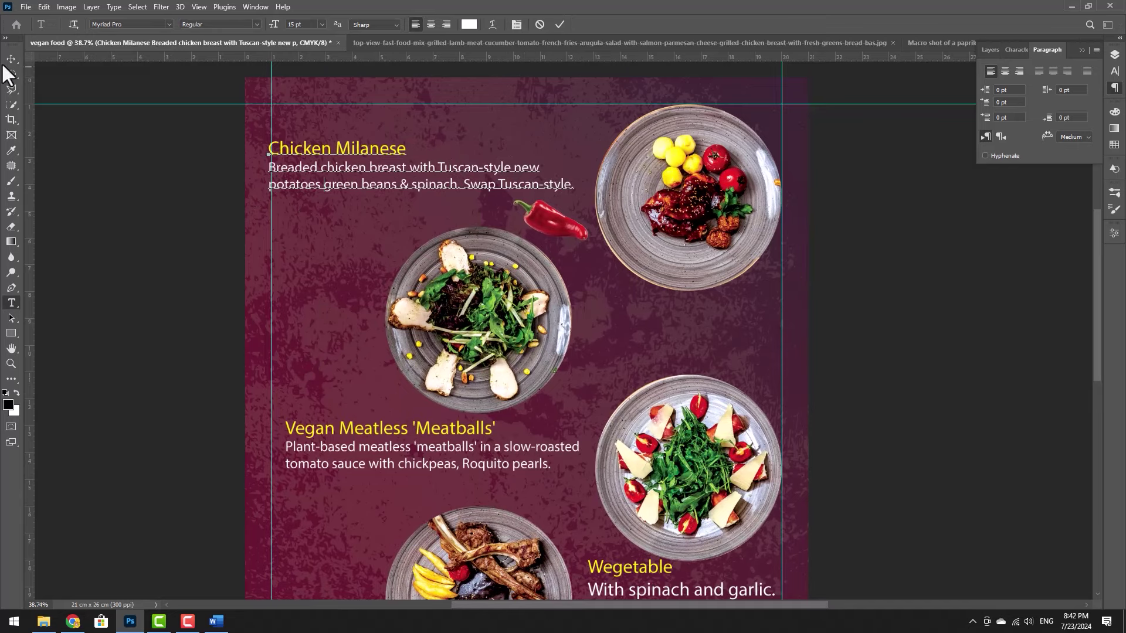
Set the "With spinach and garlic." line under the Wegetable heading to 15 pt
scroll(587, 328, "down", 5)
triple_click(670, 346)
triple_click(650, 346)
left_click(274, 24)
type("15")
key("Return")
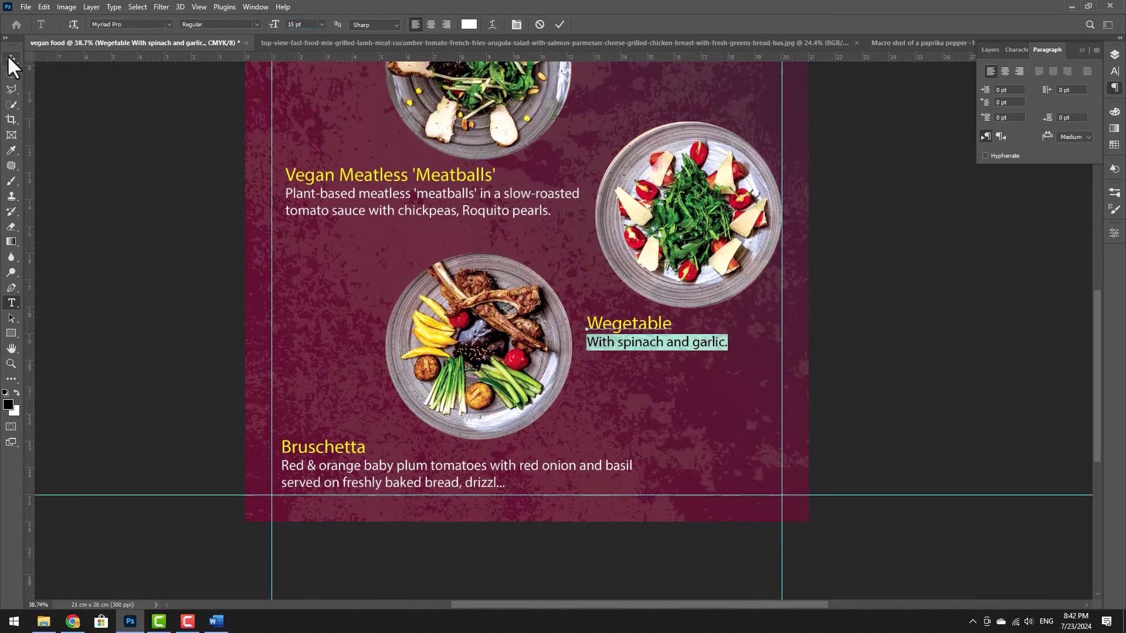
Shift the Wegetable, Bruschetta and Chicken Milanese text blocks to the right, fitting them inside the margin guides
left_click(11, 59)
left_click_drag(651, 341, 683, 346)
left_click_drag(445, 477, 502, 467)
scroll(516, 447, "down", 7)
scroll(498, 169, "up", 3)
left_click_drag(549, 212, 564, 235)
scroll(498, 170, "up", 4)
left_click_drag(506, 187, 519, 239)
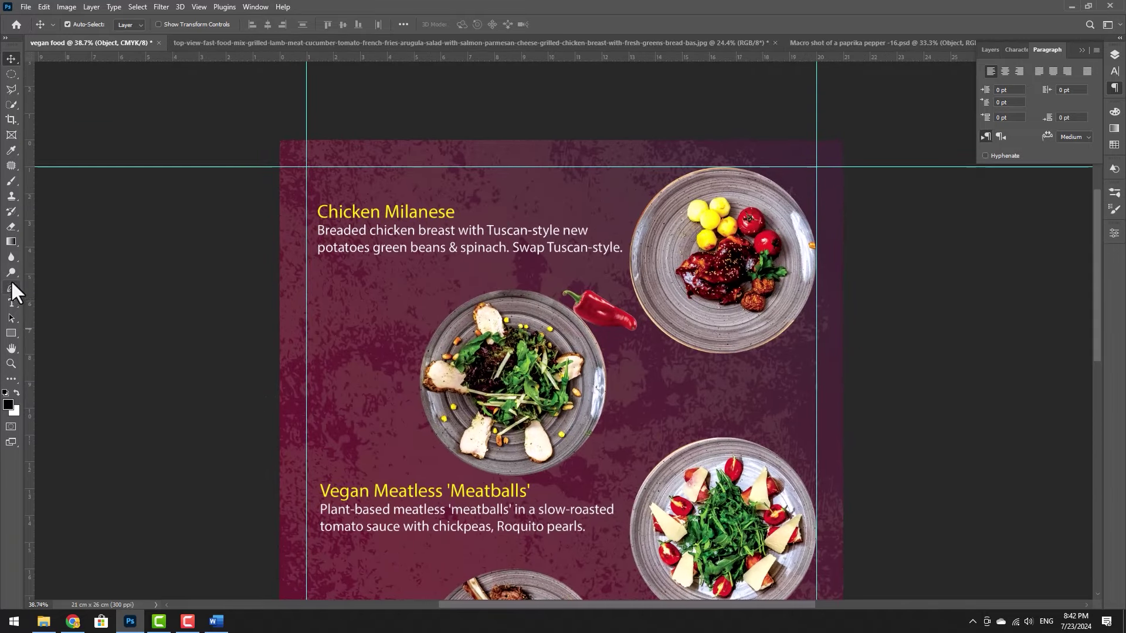
Set the Pen tool to Shape mode with no fill
right_click(11, 289)
left_click(51, 288)
left_click(96, 23)
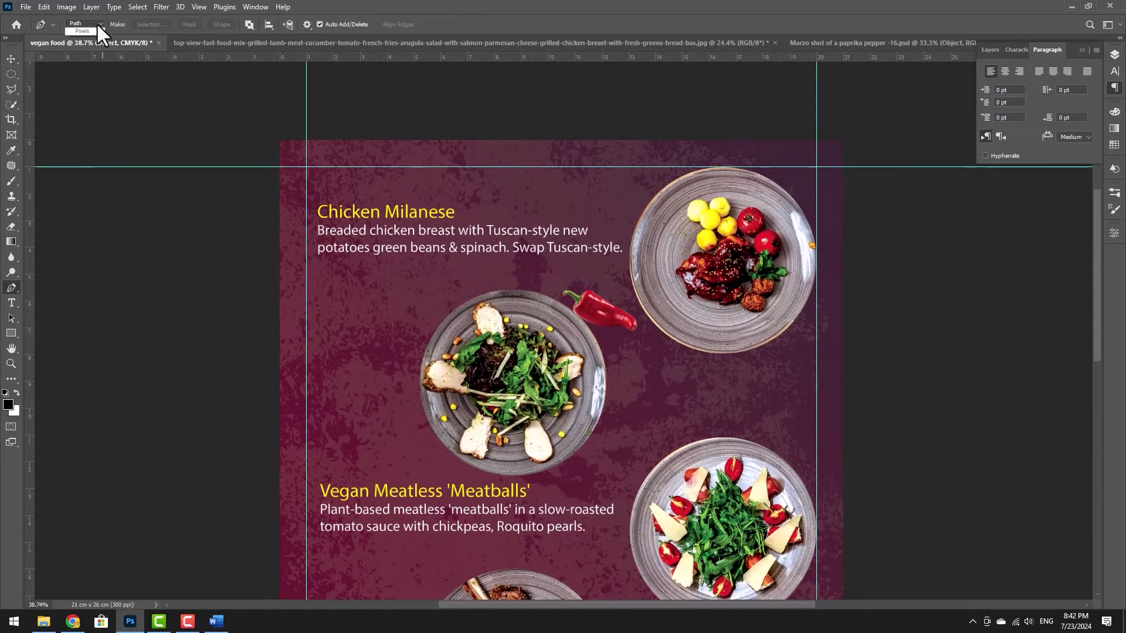
left_click(87, 34)
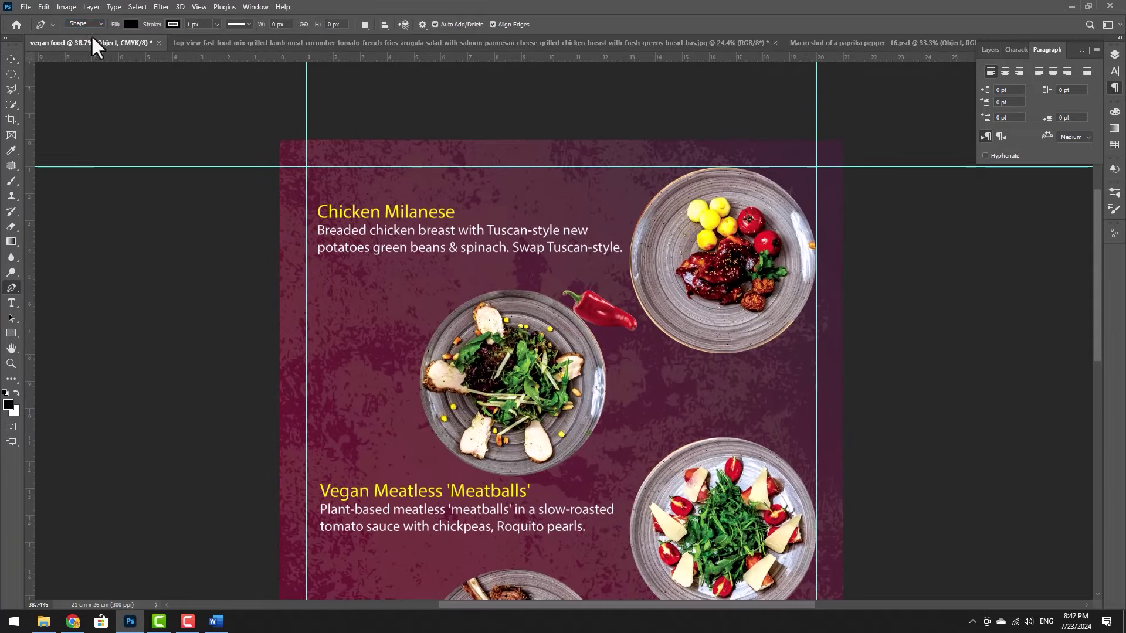
left_click(130, 24)
left_click(62, 45)
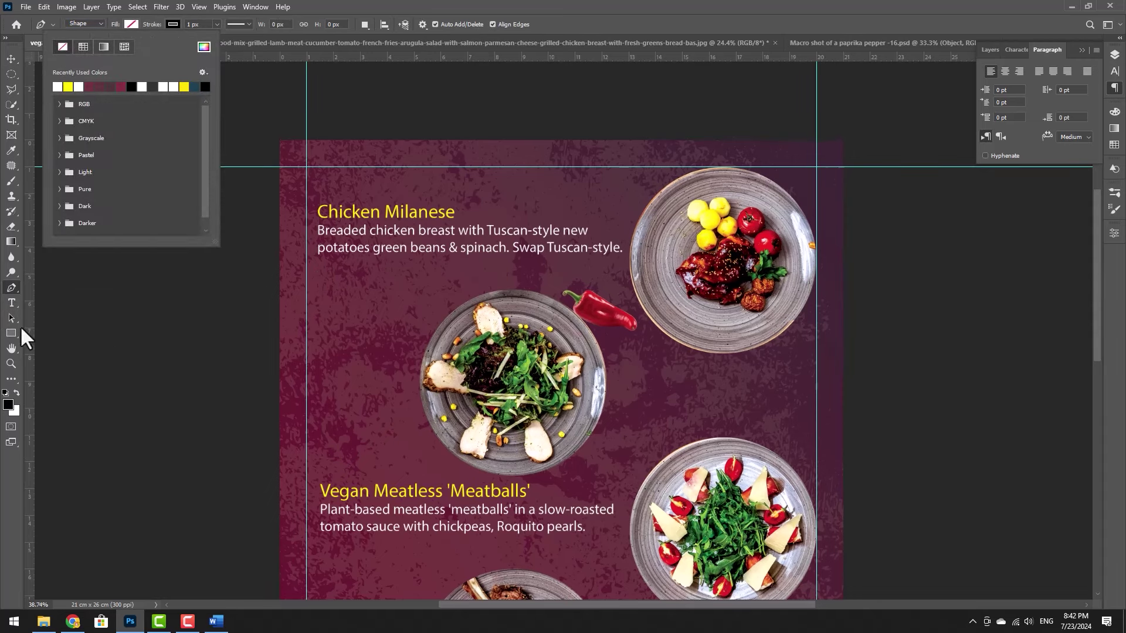
left_click(13, 289)
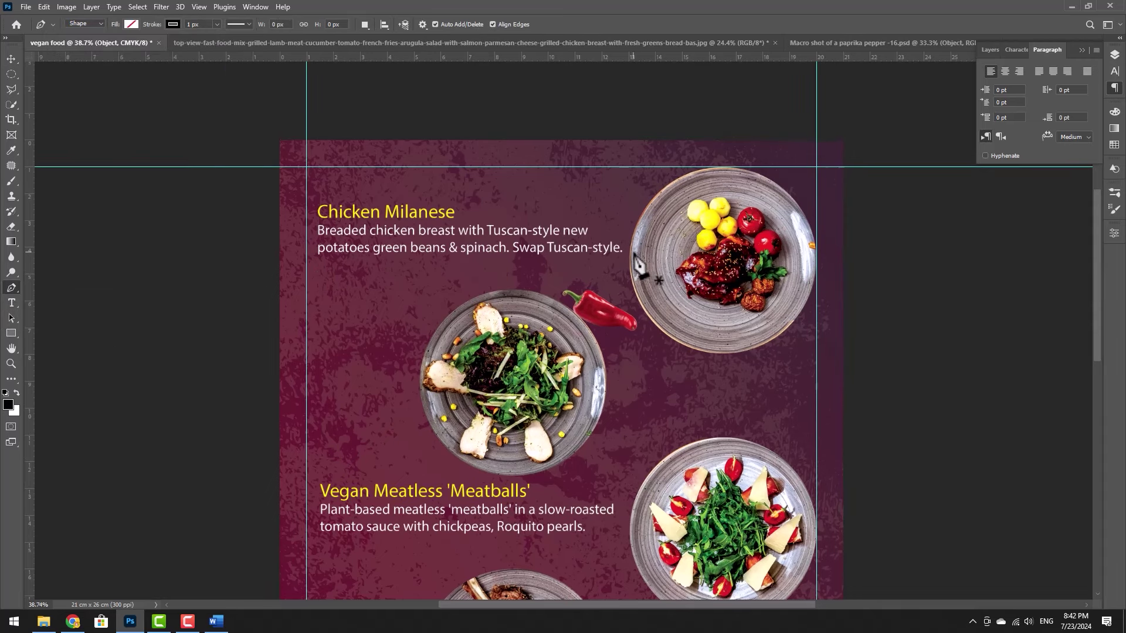
Draw an open rectangular frame about 1670 by 358 px around the Chicken Milanese text, both ends meeting the plate
left_click(694, 182)
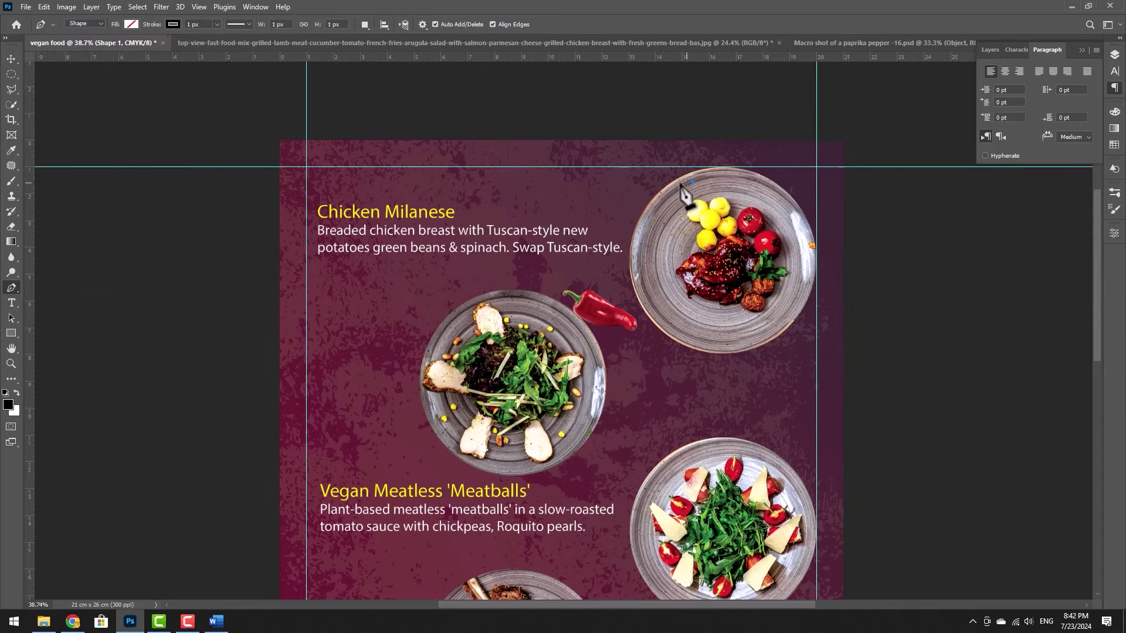
left_click(399, 181)
left_click(314, 182)
left_click(314, 263)
left_click(635, 263)
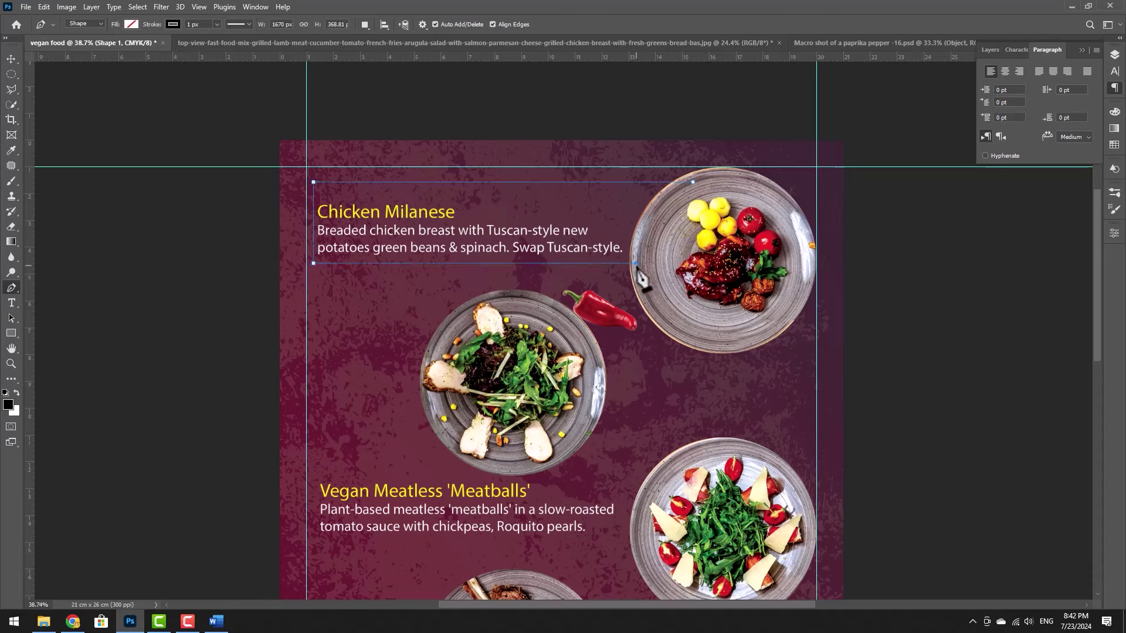
Give the frame around the Chicken Milanese text a white 3 px stroke and deselect it
left_click(173, 25)
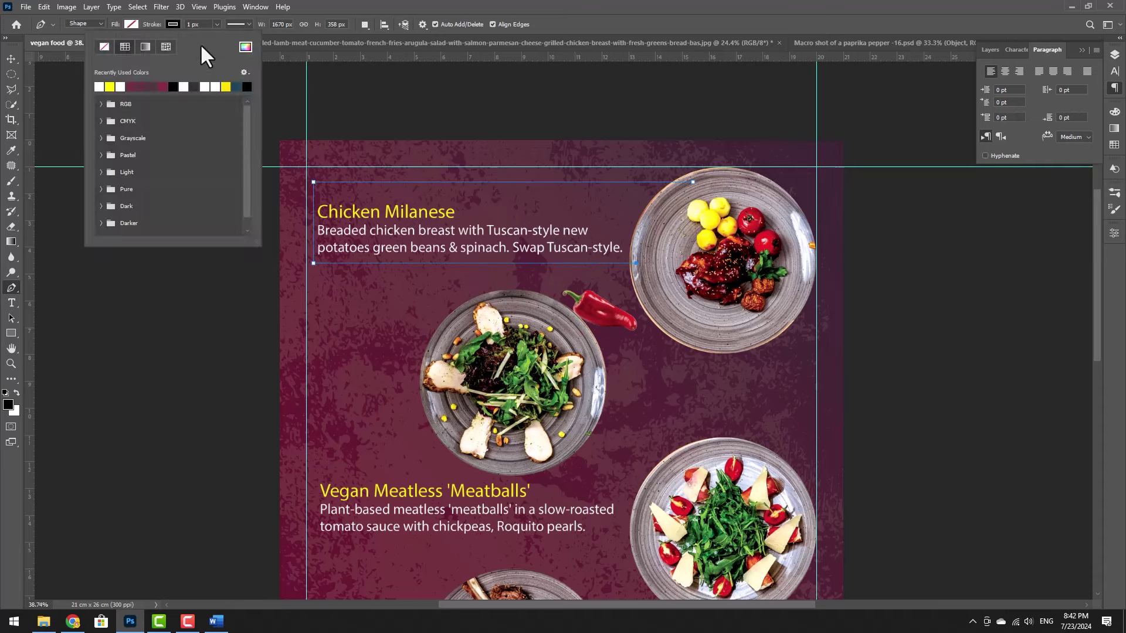
left_click(245, 53)
key("Return")
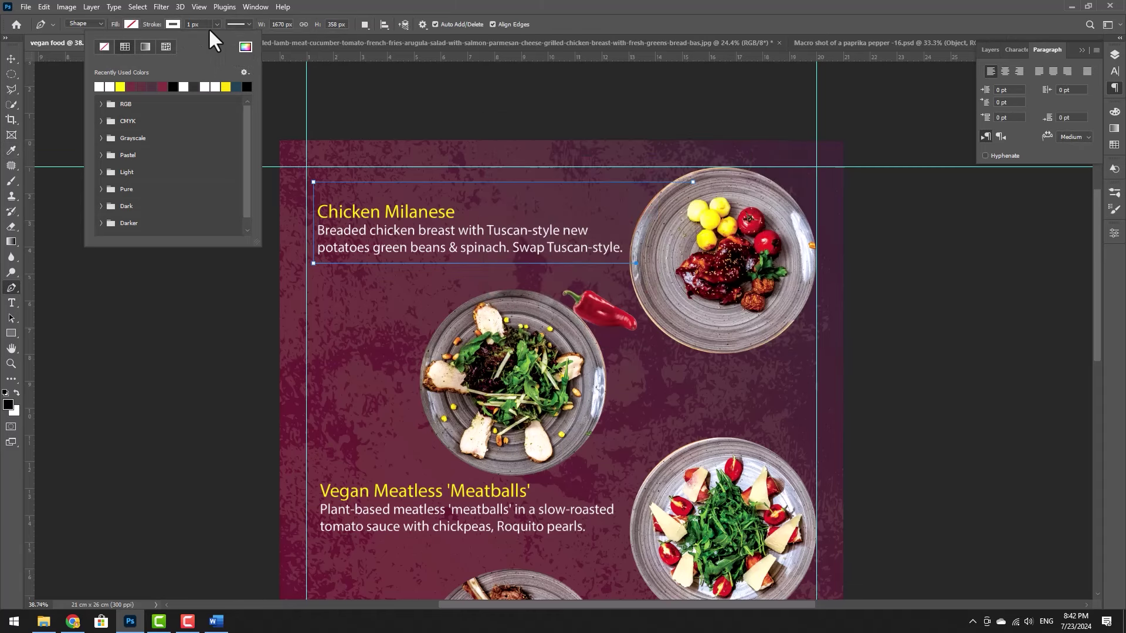
left_click_drag(207, 25, 160, 24)
type("5")
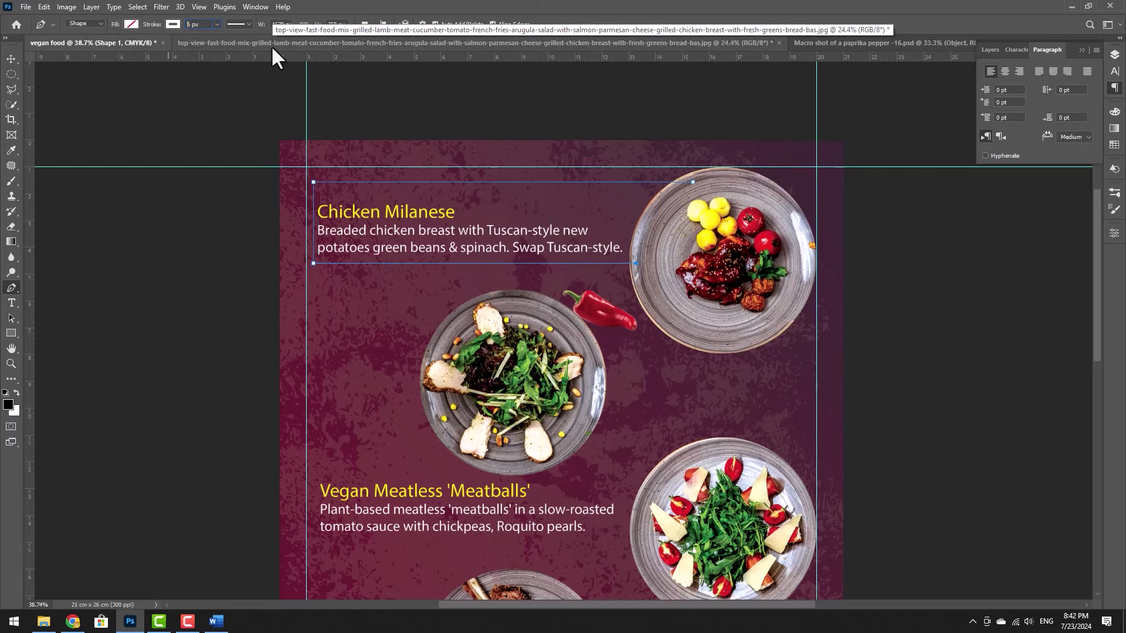
key("Return")
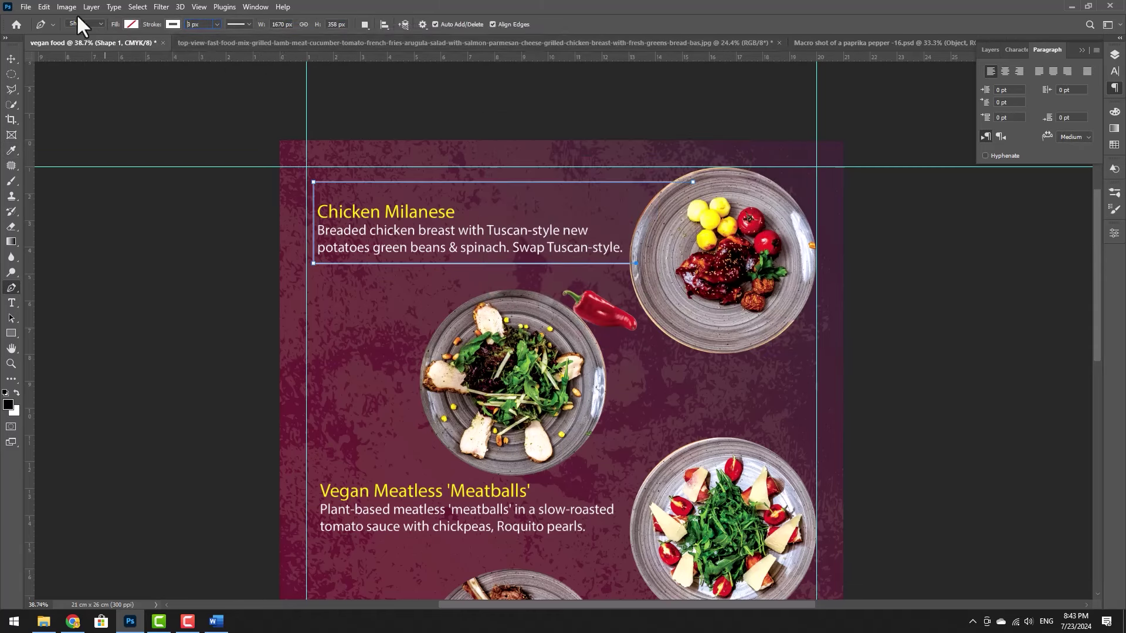
left_click(11, 59)
left_click(721, 276)
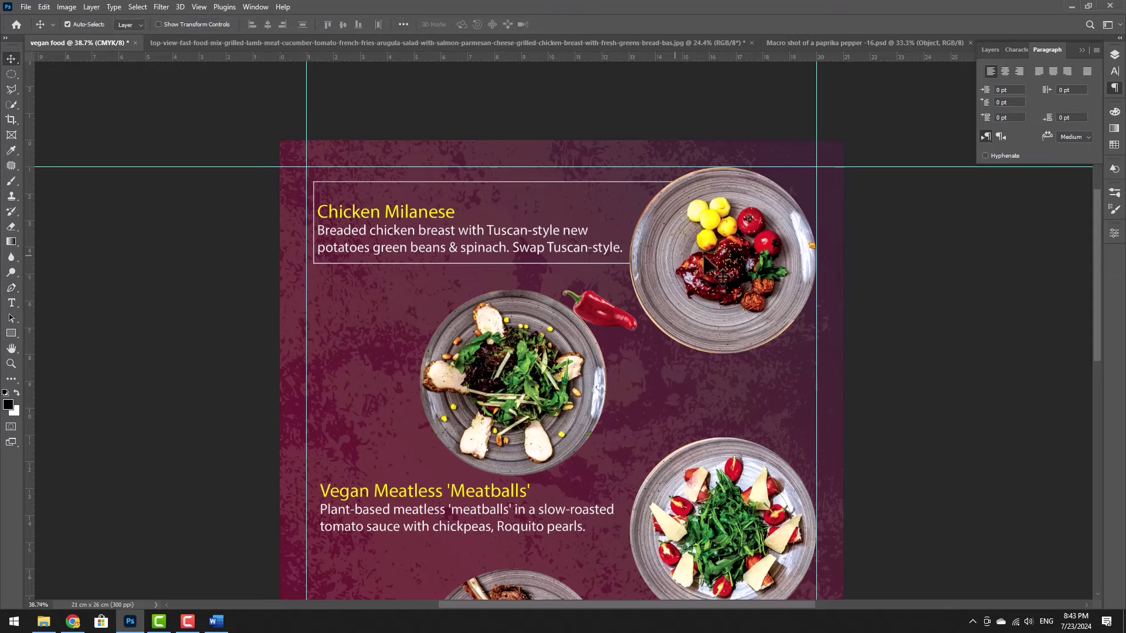
Delete the frame shape's layer from around the Chicken Milanese text
scroll(502, 275, "down", 3)
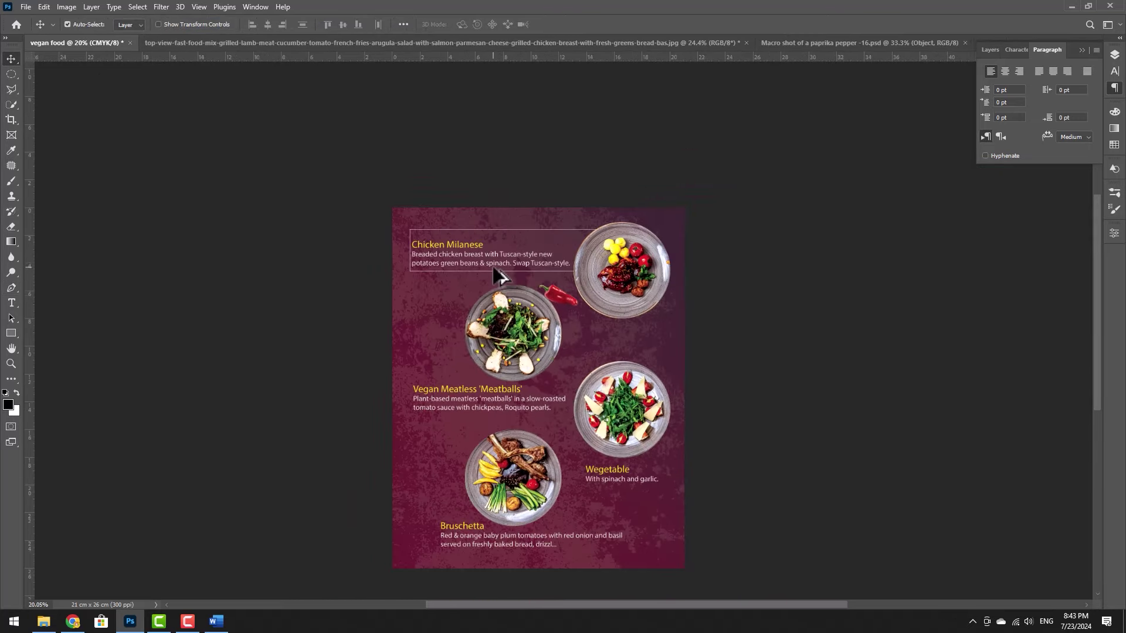
scroll(510, 252, "down", 2)
scroll(558, 195, "up", 3)
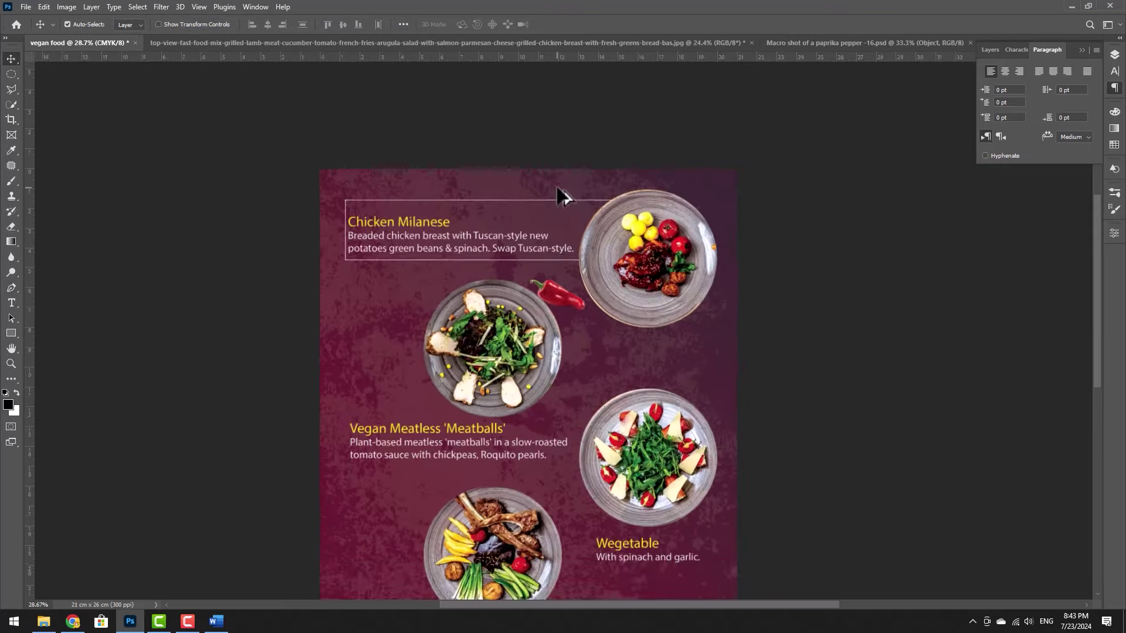
scroll(554, 208, "up", 1)
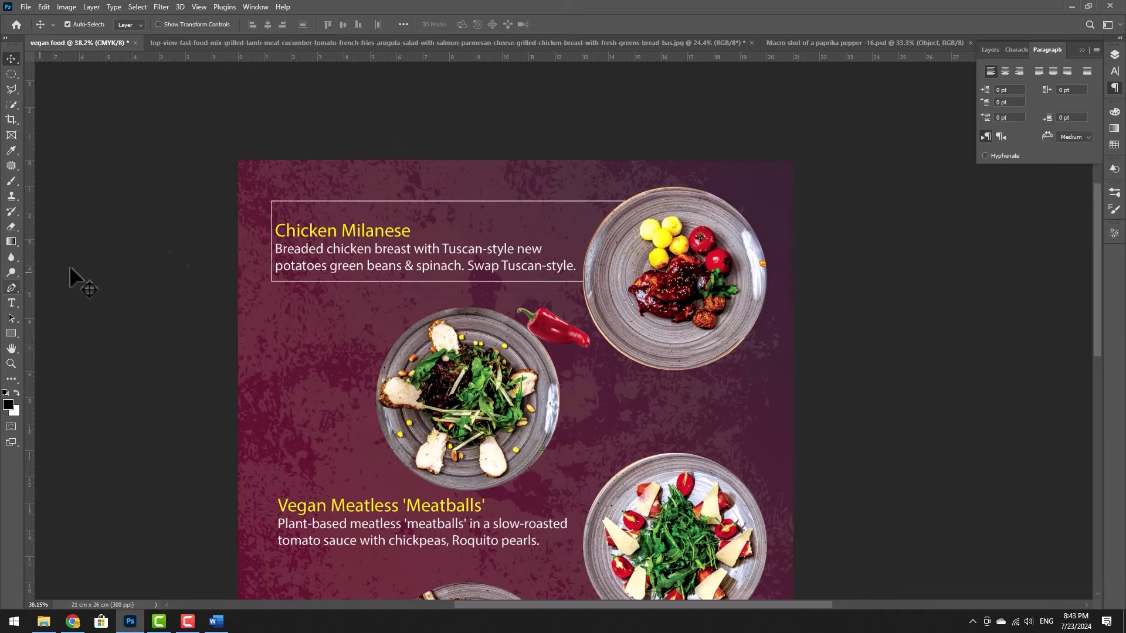
left_click(1115, 54)
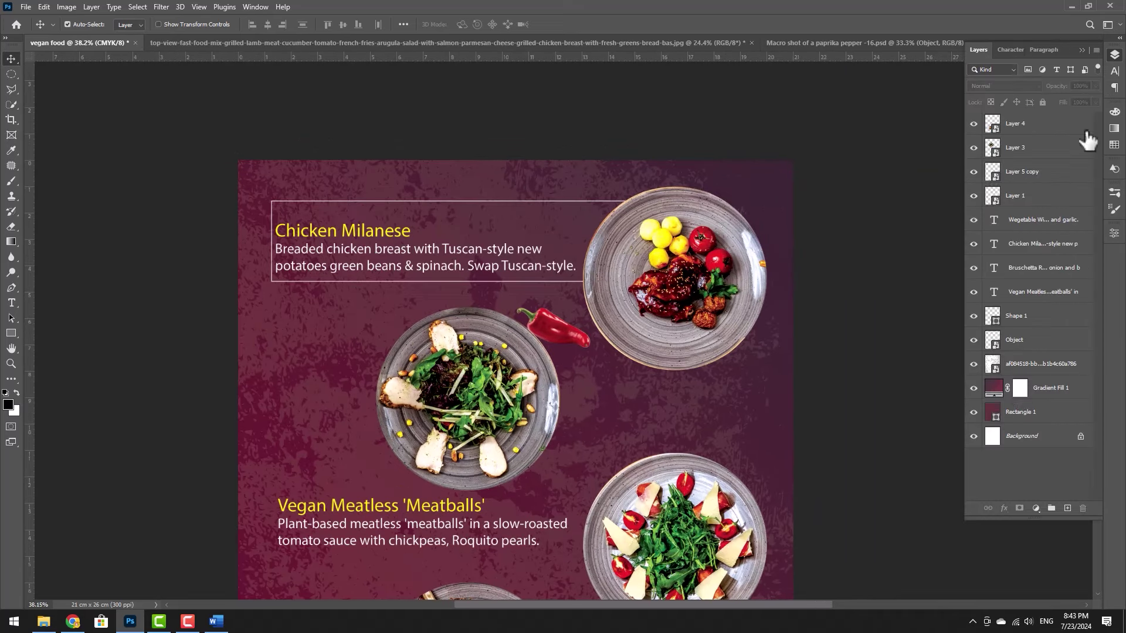
left_click(974, 320)
left_click(975, 319)
left_click(1031, 319)
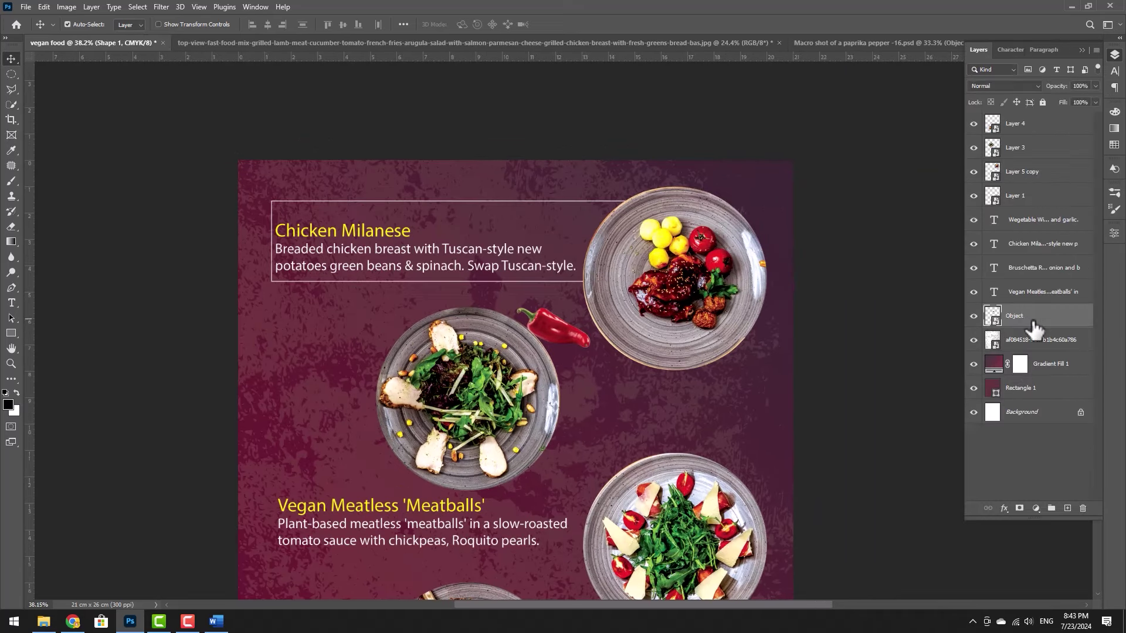
key("Delete")
Start a new pen shape on the upper rim of the plate beside the Chicken Milanese text
left_click(11, 288)
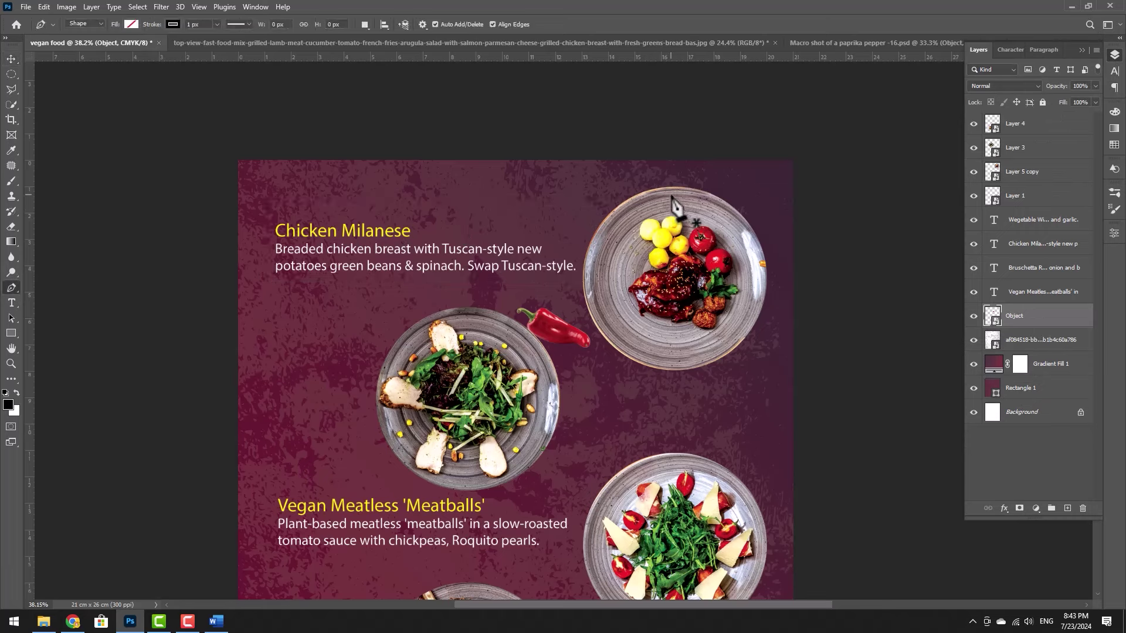
left_click(670, 194)
left_click(671, 171)
left_click(262, 172)
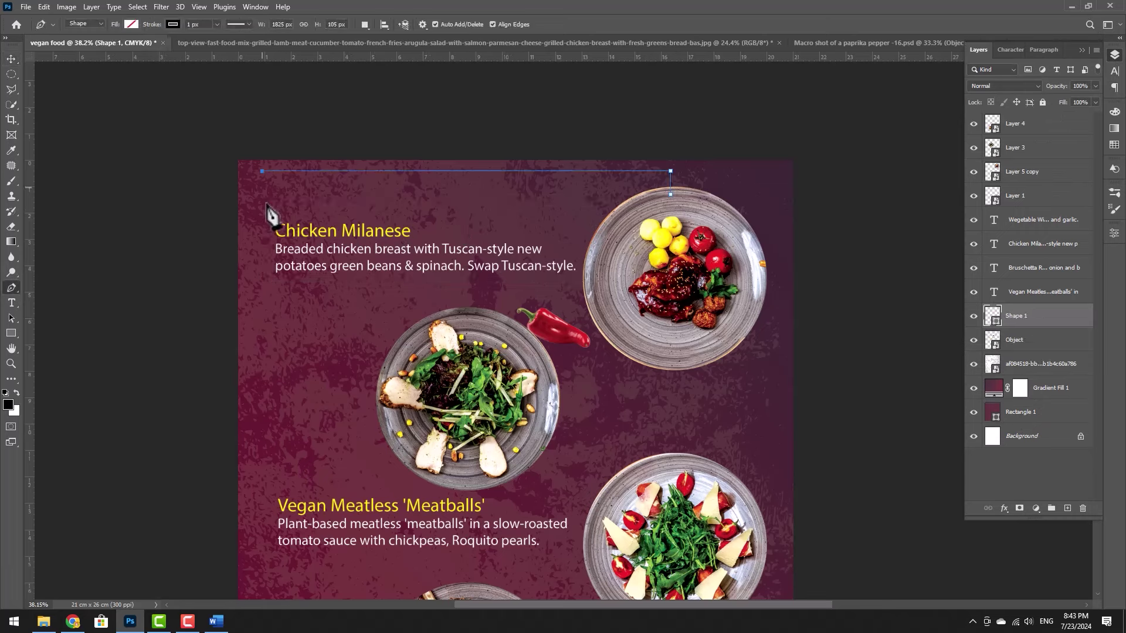
left_click(261, 283)
key("ctrl+z")
key("ctrl+z")
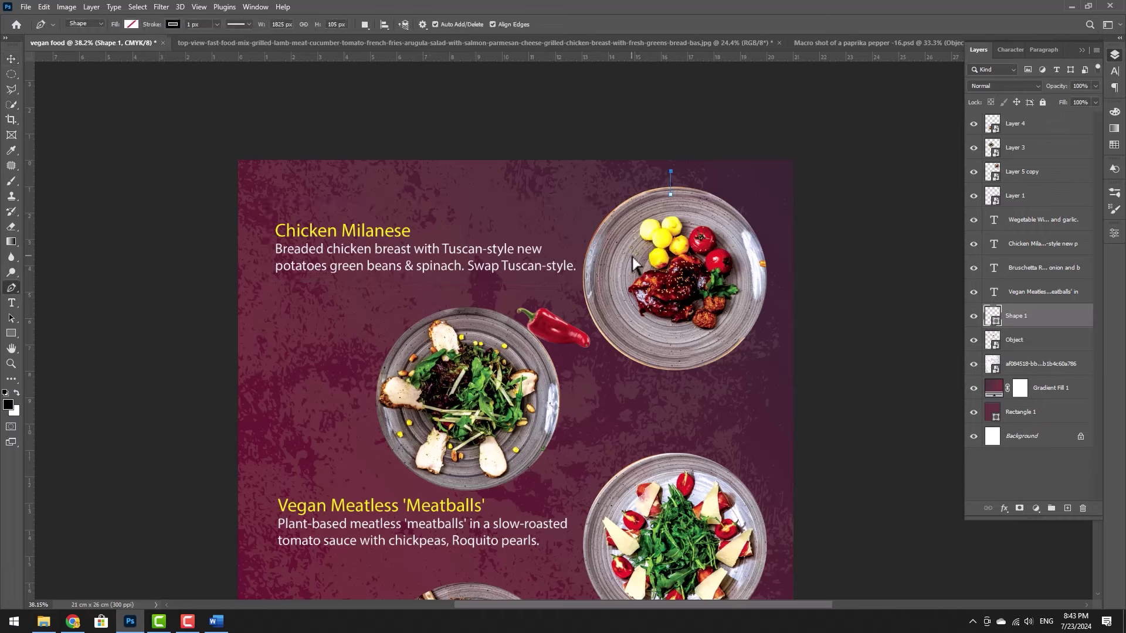
Complete the open frame, about 1825 by 451 px, around the Chicken Milanese text and move the text up inside it
left_click(669, 181, "shift")
left_click(262, 201, "shift")
left_click(588, 282, "shift")
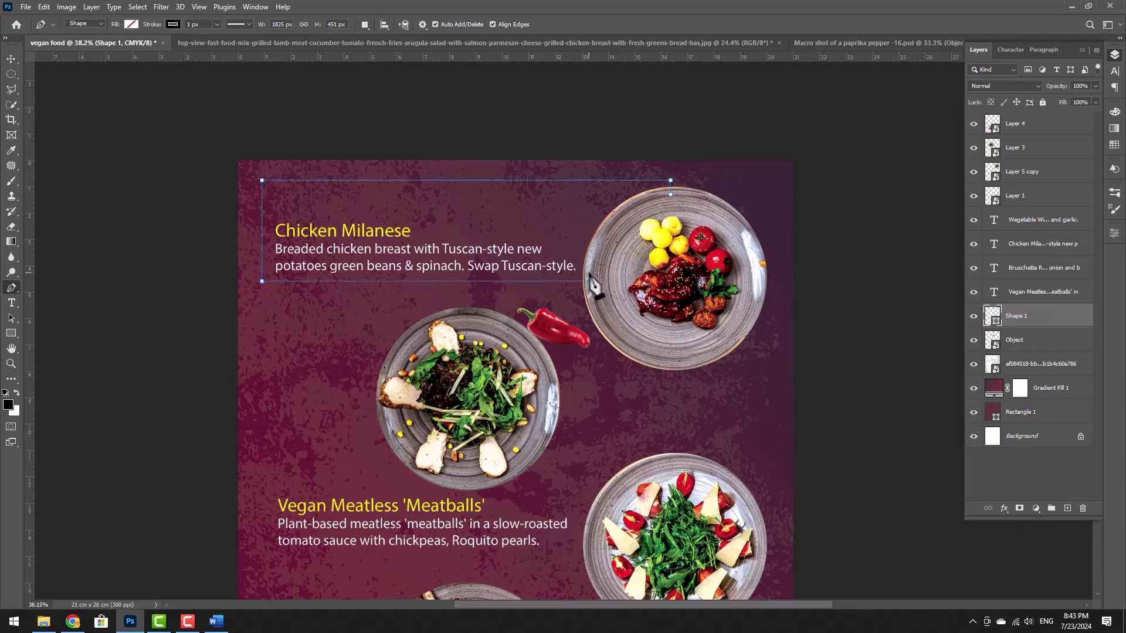
left_click(11, 59)
left_click_drag(387, 273, 384, 255)
Give the new Chicken Milanese frame a white 3 px stroke
left_click(1038, 317)
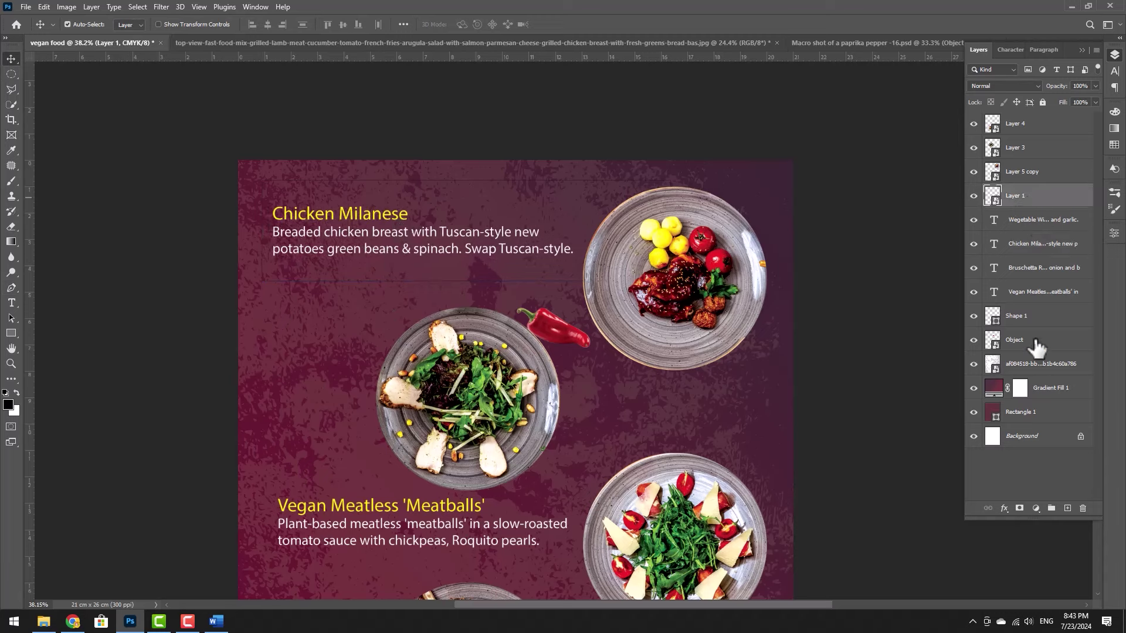
left_click(11, 288)
left_click(173, 24)
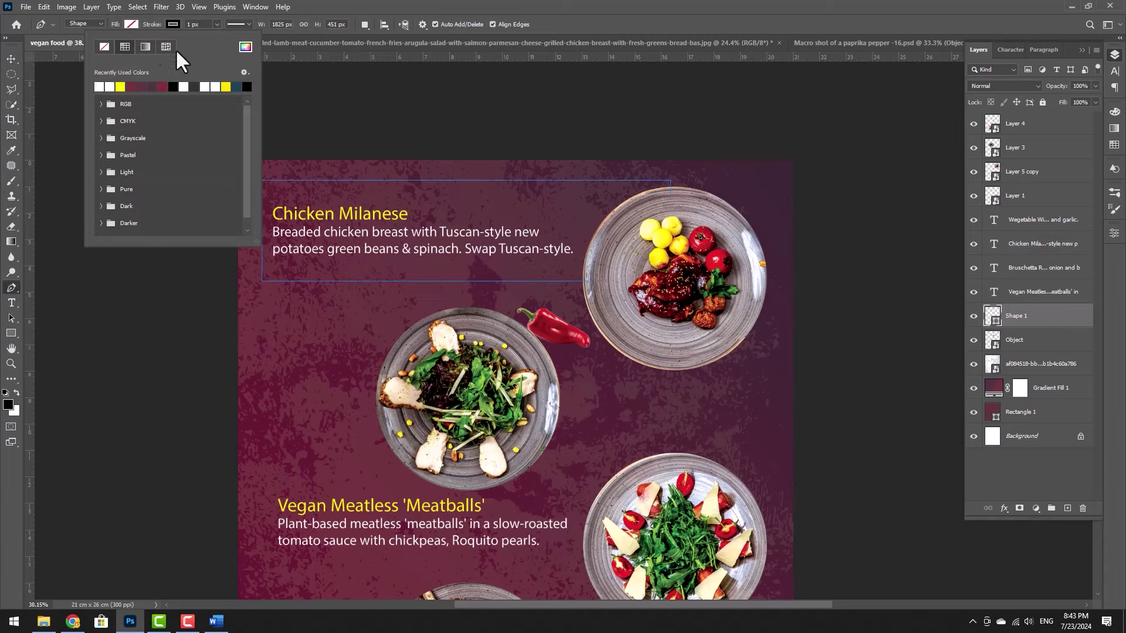
left_click(201, 26)
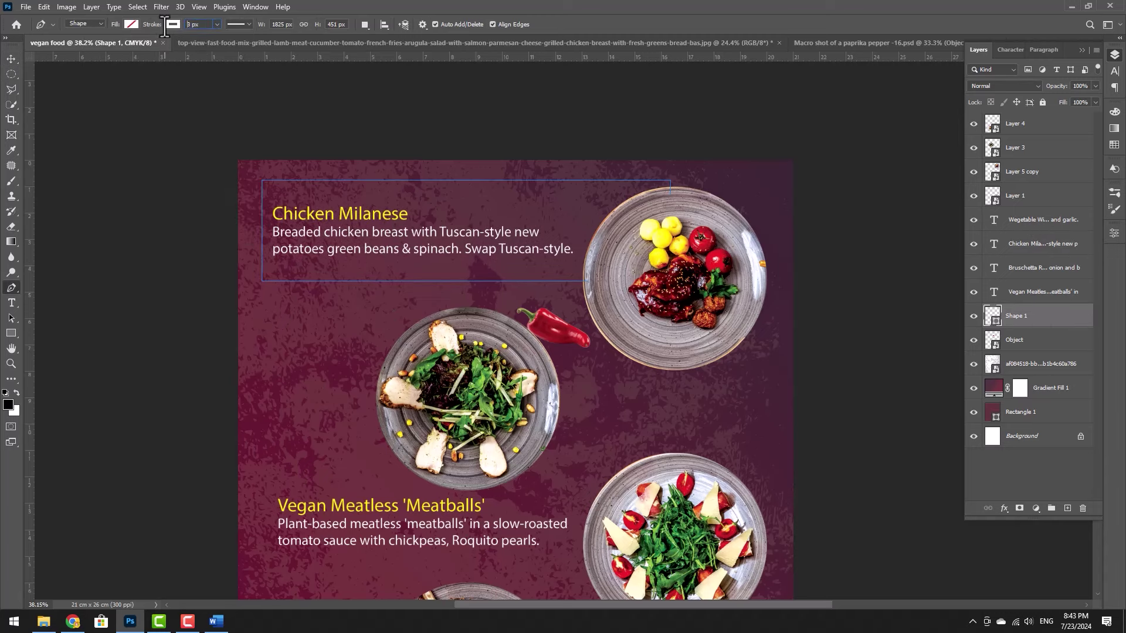
key("Return")
left_click(11, 59)
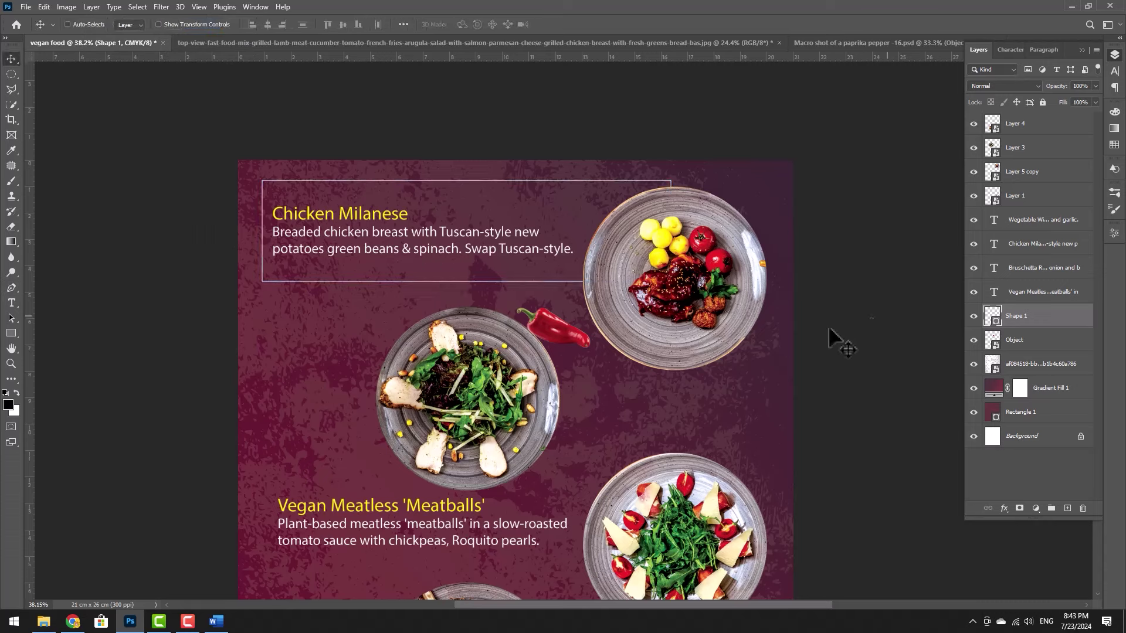
Shorten the frame by raising its lower edge and move the Chicken Milanese text up to fit inside
key("ctrl+t")
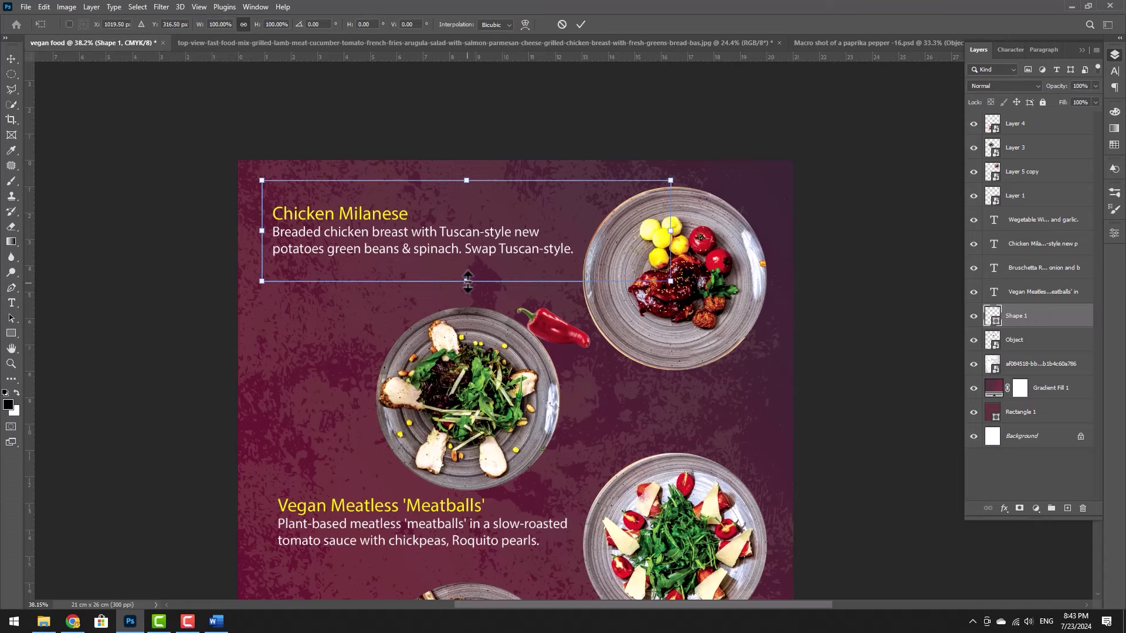
left_click_drag(467, 281, 437, 240)
key("Return")
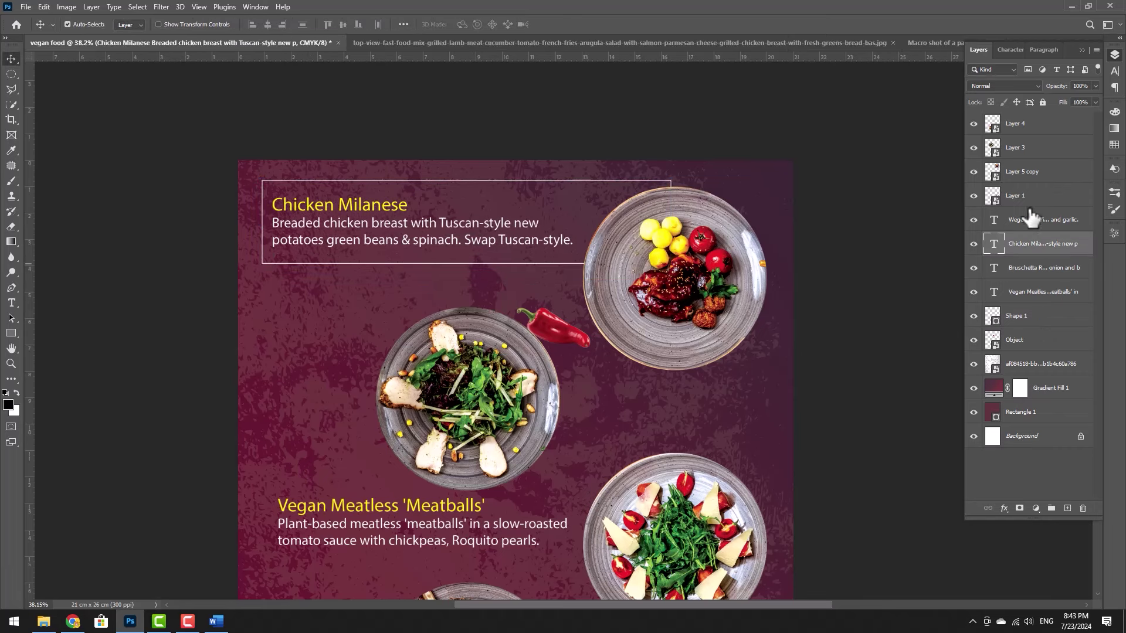
Narrow the Chicken Milanese frame by moving its left edge inward, and shift the text inward to match
left_click(1032, 319)
key("ctrl+t")
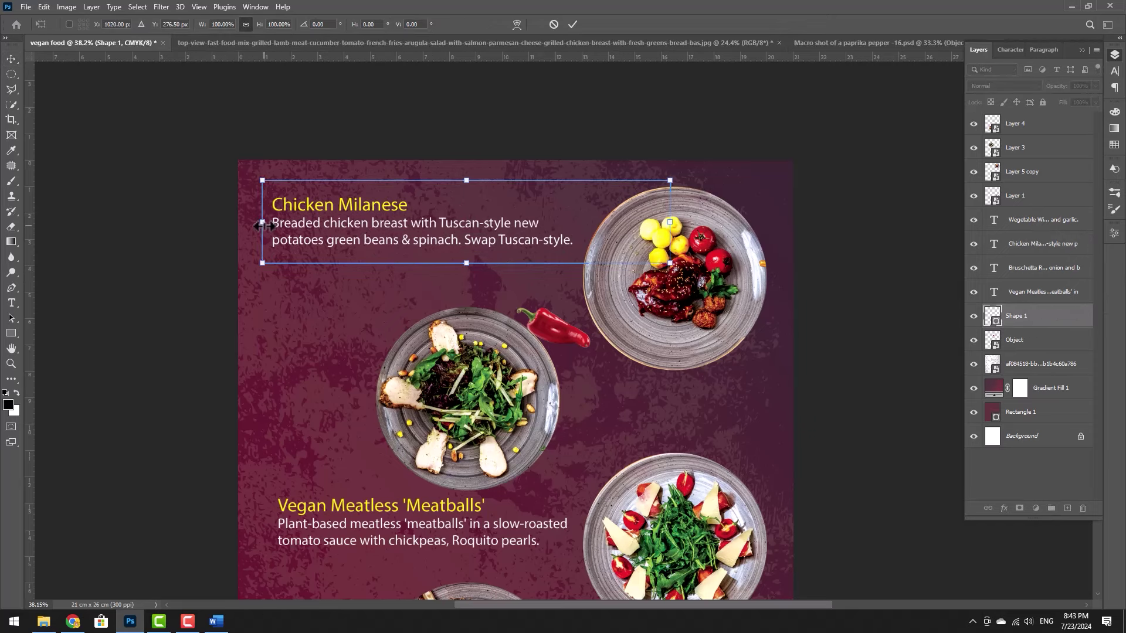
left_click_drag(262, 226, 341, 213)
key("Return")
Split the Chicken Milanese heading into its own text layer and place it across the frame's left edge
scroll(302, 195, "up", 5)
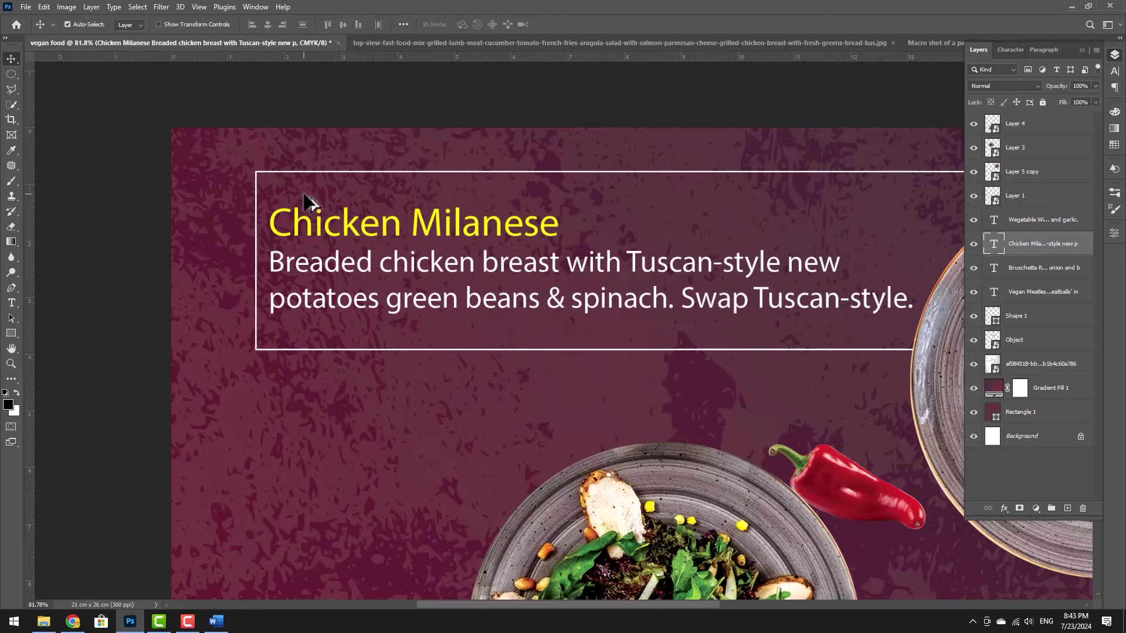
double_click(350, 245)
triple_click(354, 237)
key("ctrl+c")
key("BackSpace")
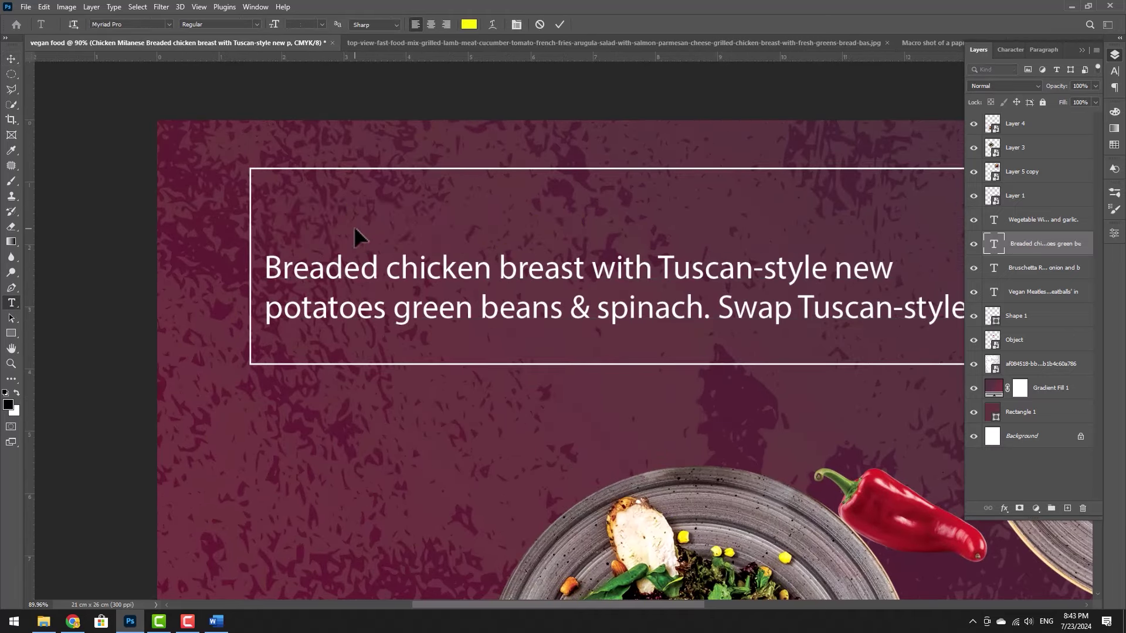
left_click(402, 154)
left_click(402, 155)
key("ctrl+v")
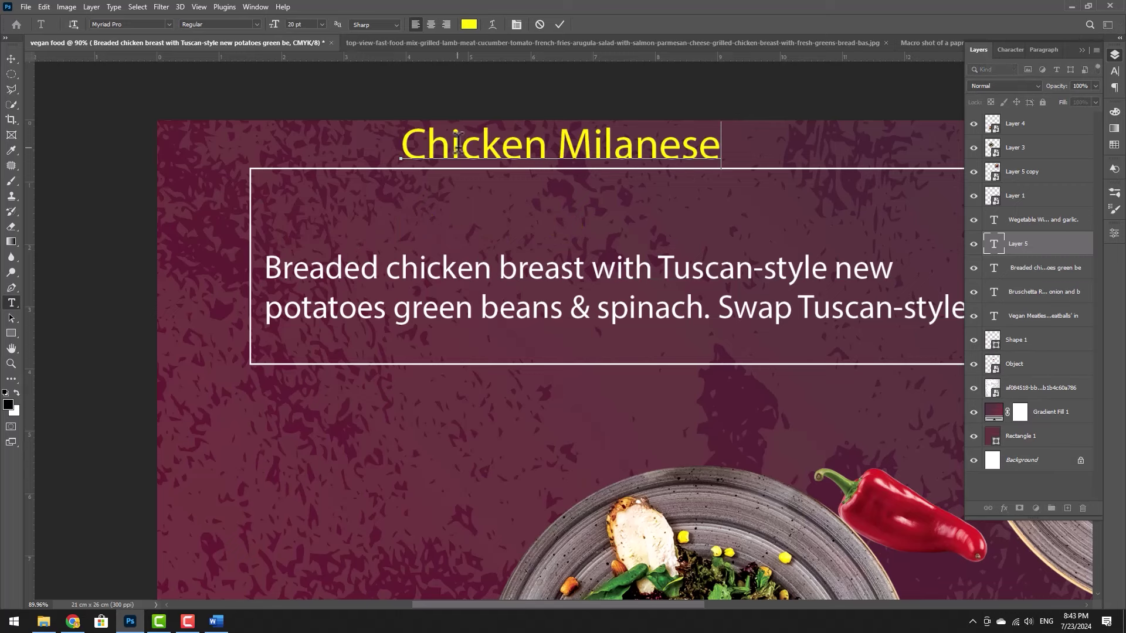
left_click(11, 58)
left_click_drag(586, 148, 387, 230)
Add a layer mask to the Chicken Milanese frame and hide the piece of its left line behind the heading
scroll(253, 229, "up", 5)
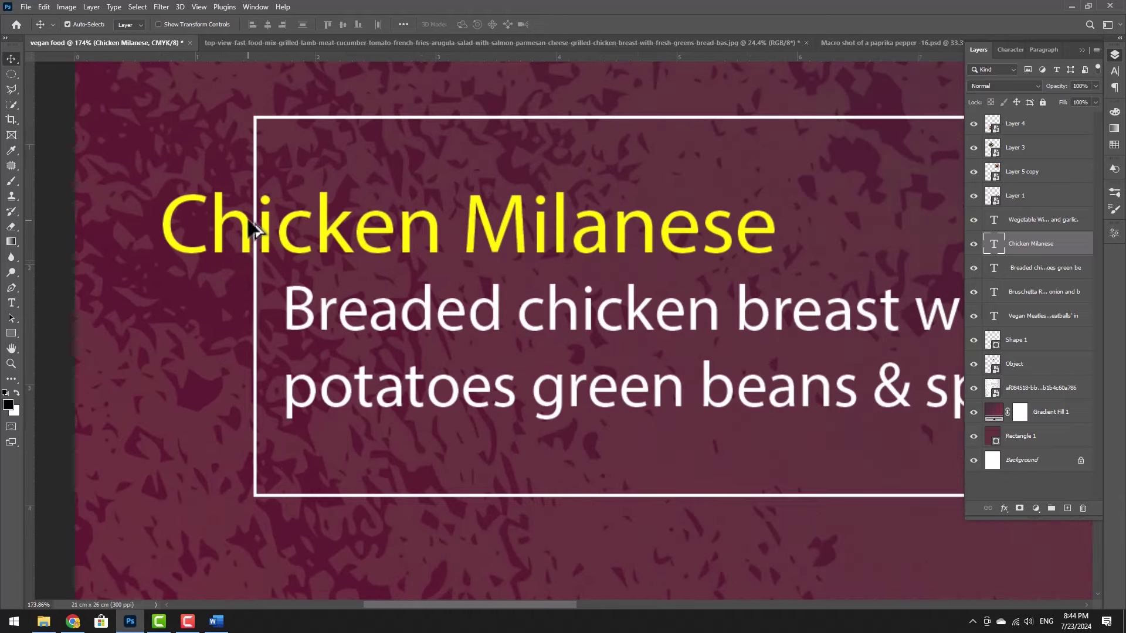
left_click(1030, 343)
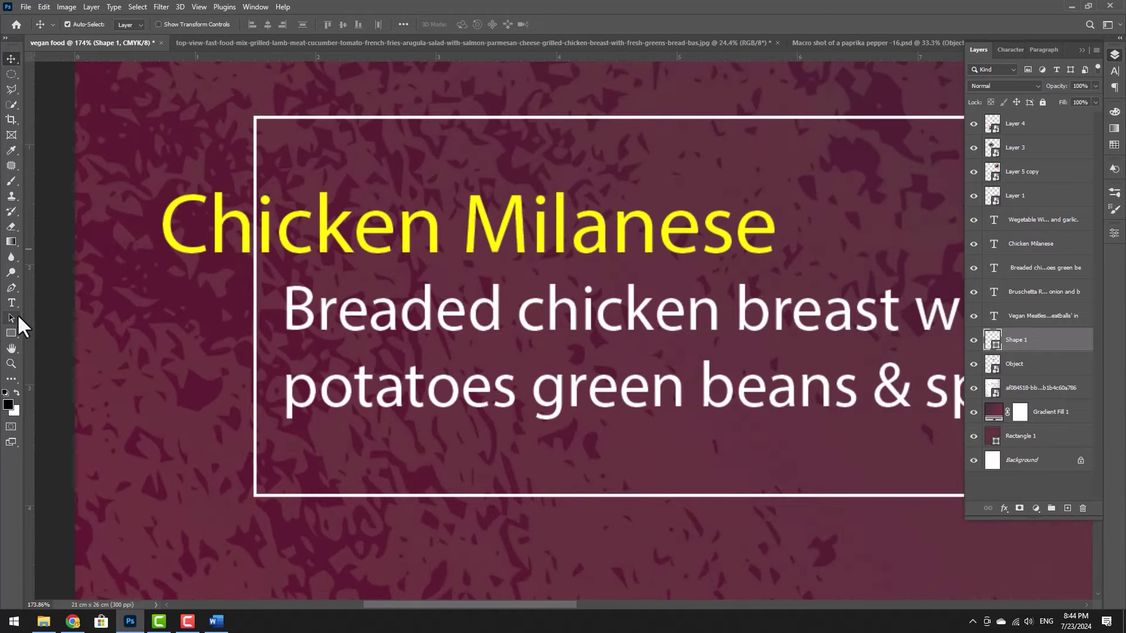
key("b")
left_click(1019, 508)
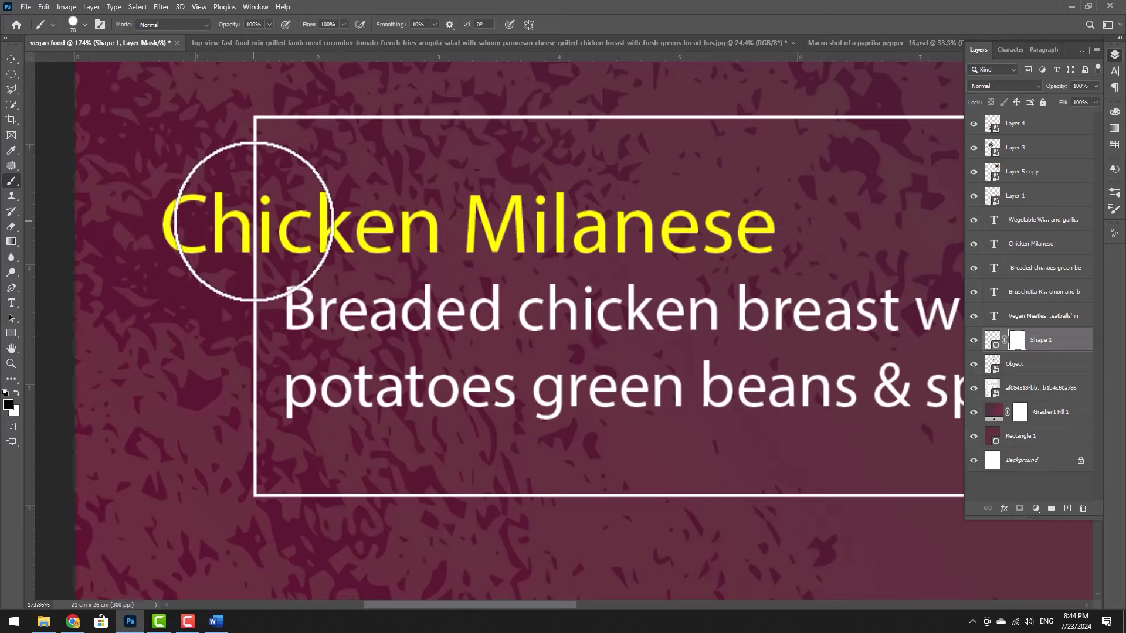
left_click(256, 221)
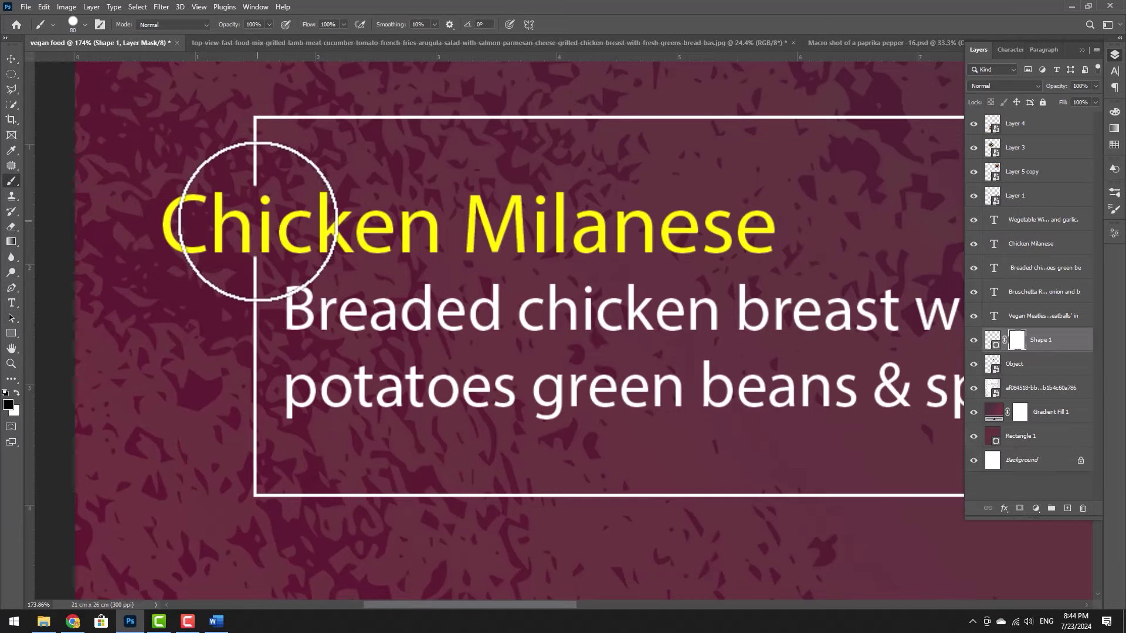
Examine the gap in the frame around the Chicken Milanese heading and the overall poster layout
scroll(637, 354, "down", 5, "alt")
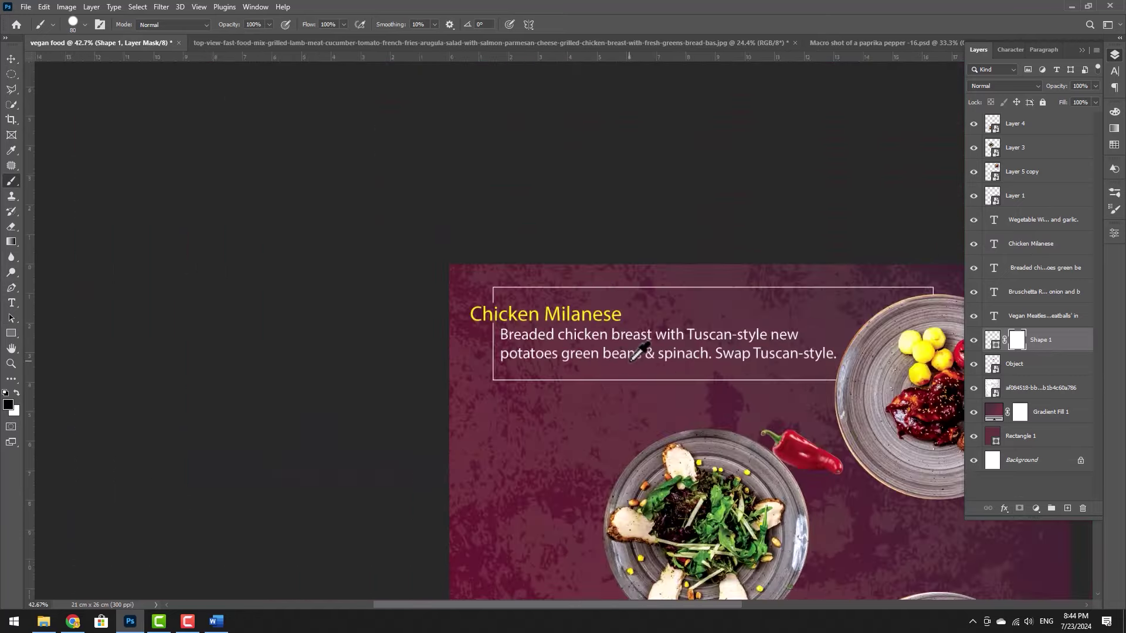
scroll(491, 239, "down", 2, "alt")
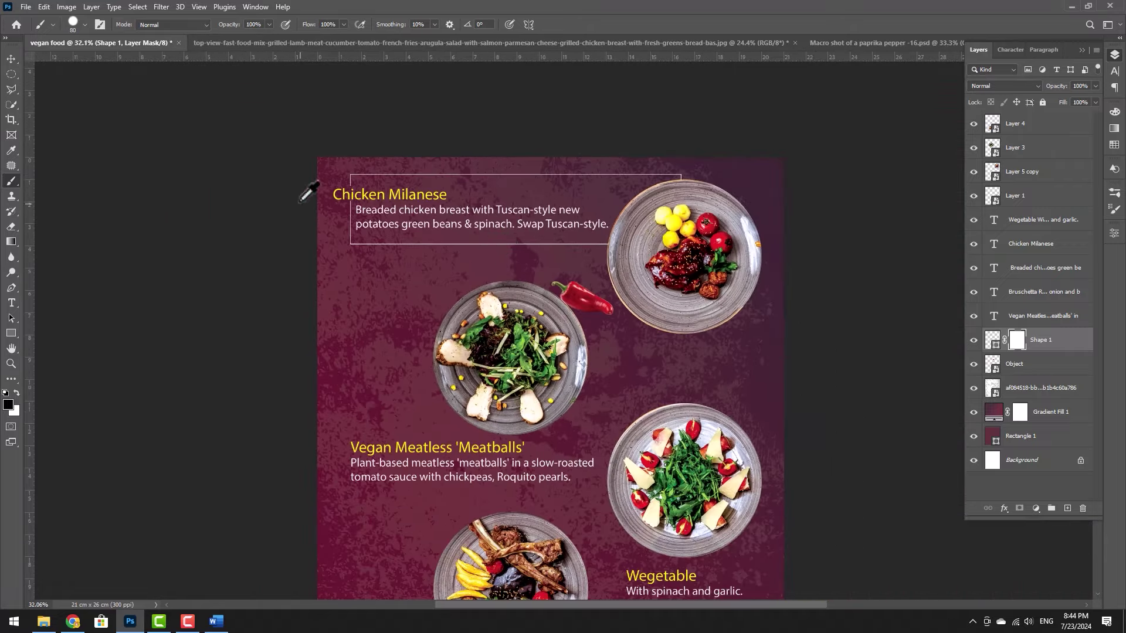
scroll(301, 201, "up", 7, "alt")
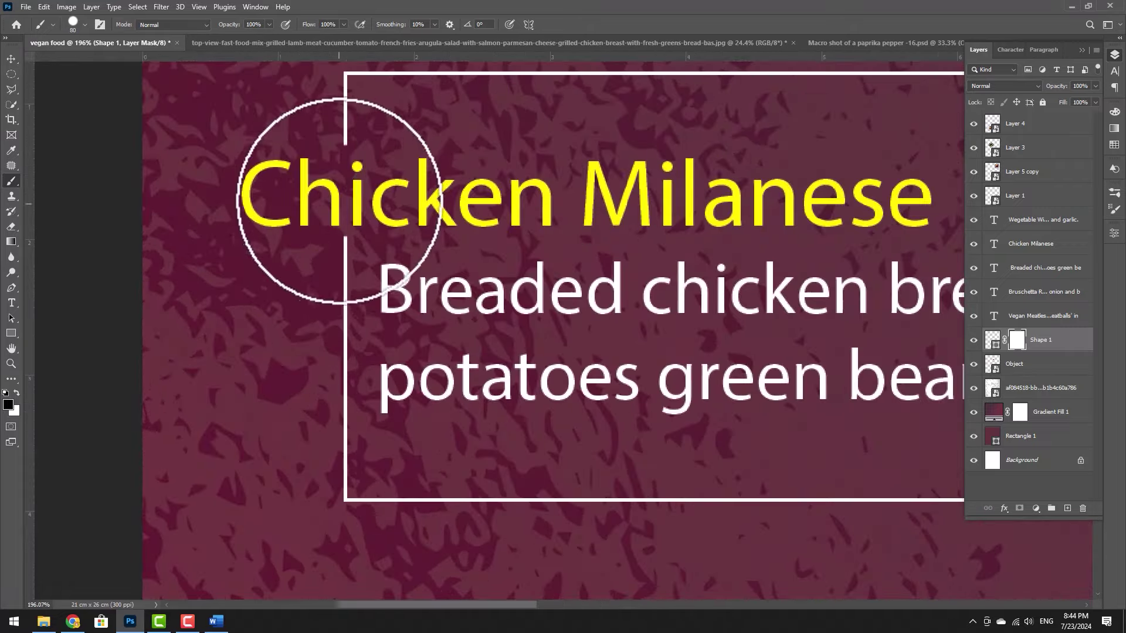
scroll(420, 241, "down", 3, "alt")
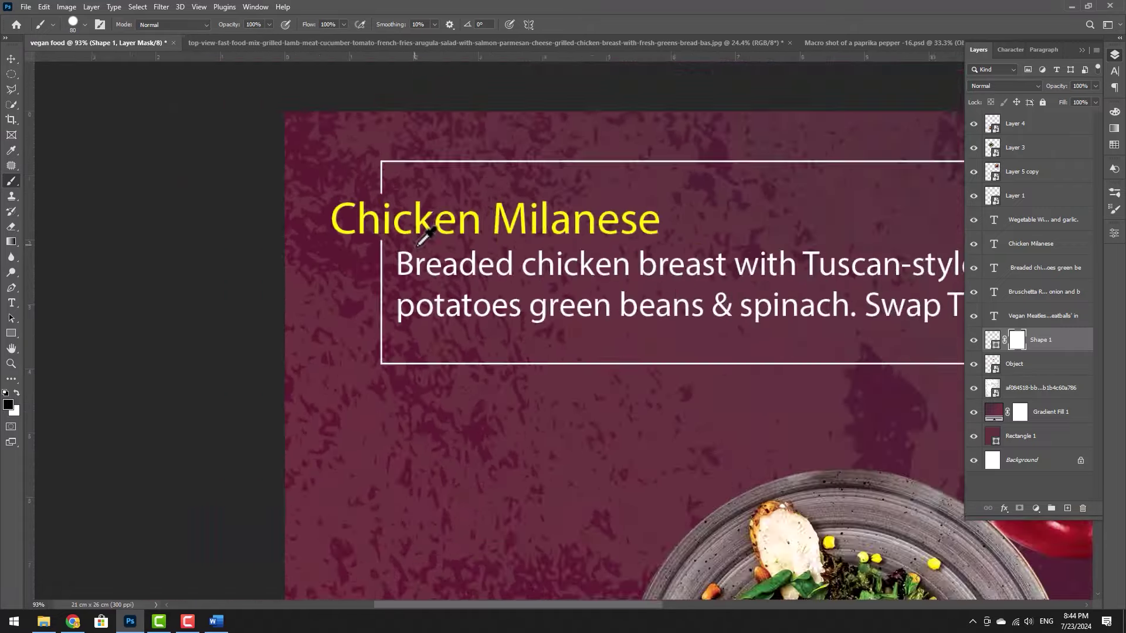
scroll(422, 237, "down", 2)
scroll(453, 242, "down", 3)
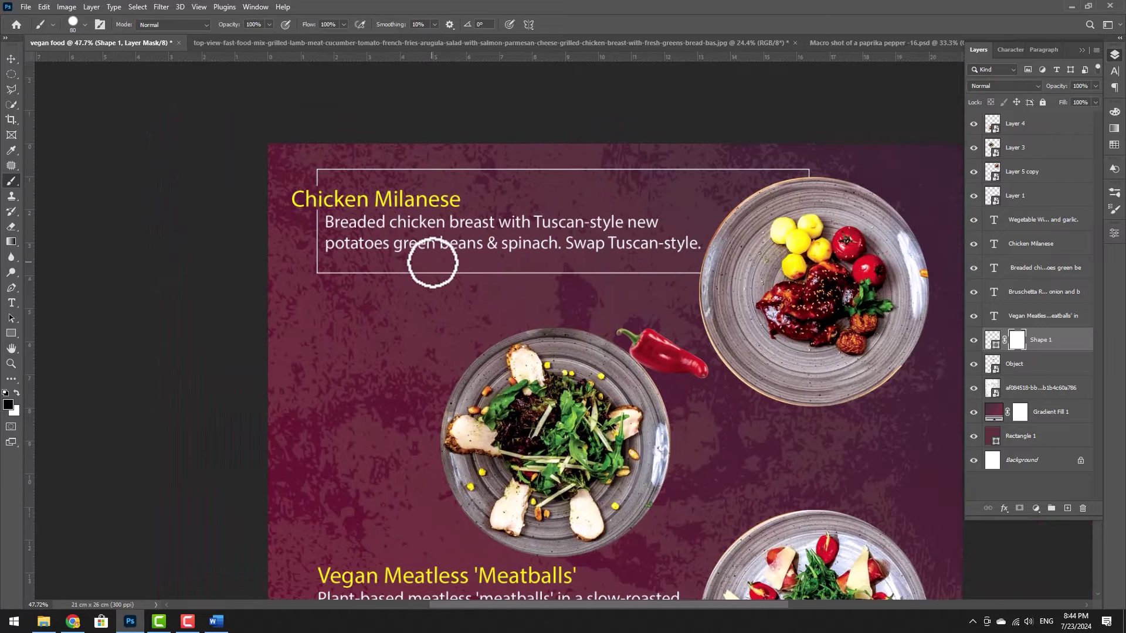
left_click(11, 58)
scroll(581, 378, "down", 5)
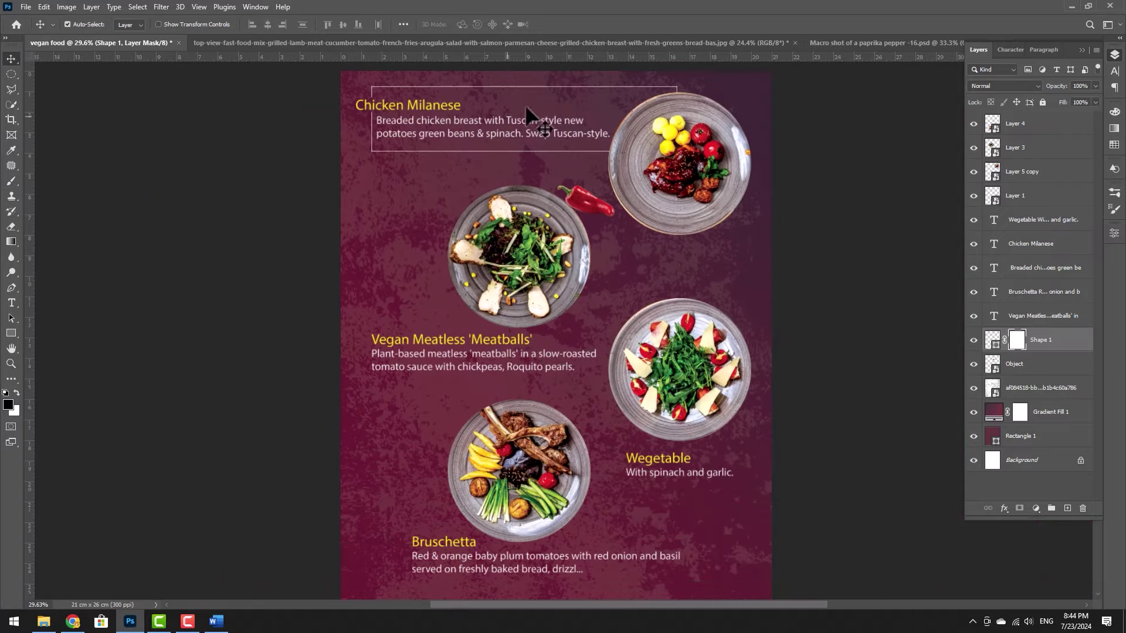
scroll(450, 352, "down", 1)
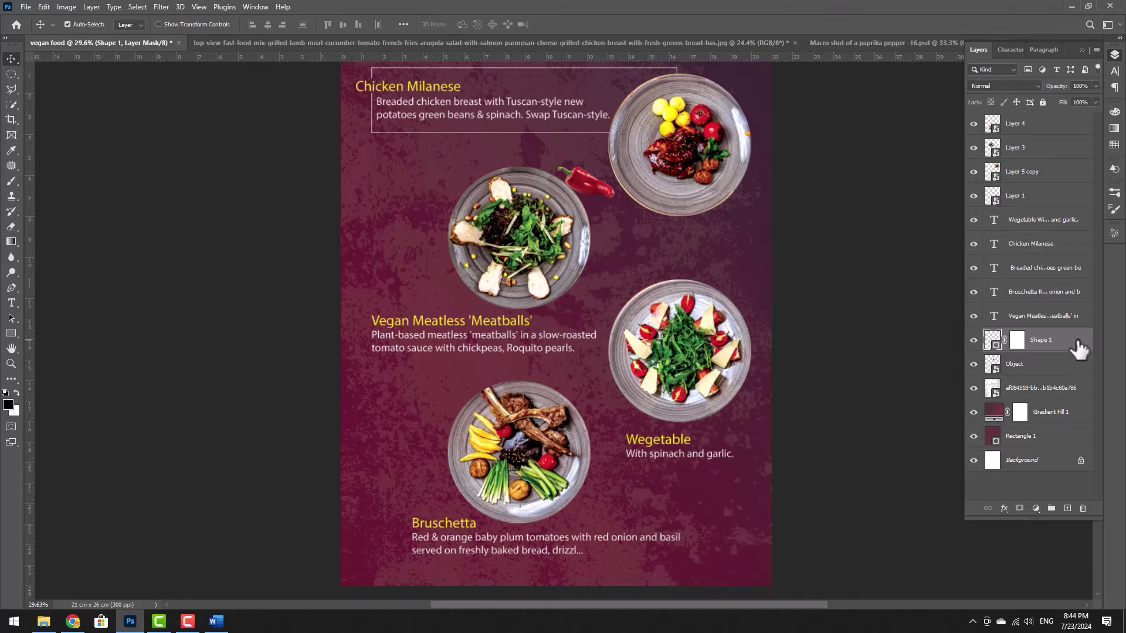
Select the Chicken Milanese frame shape and activate the Pen tool for drawing another frame
left_click(1078, 346)
key("p")
scroll(434, 223, "down", 1)
left_click(449, 219)
left_click(357, 220)
left_click(357, 352)
key("ctrl+z")
key("ctrl+z")
key("ctrl+z")
Draw an open frame, about 1390 by 694 px, from the salad plate's right rim around the Vegan Meatless 'Meatballs' text
left_click(585, 224)
left_click(601, 224)
left_click(602, 344)
left_click(360, 344)
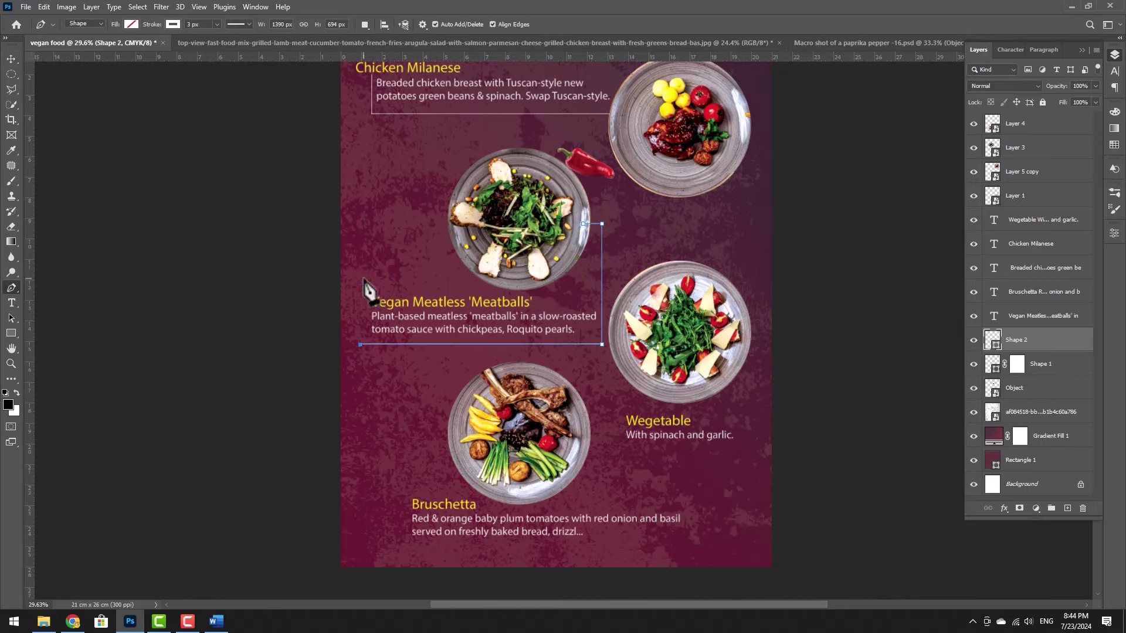
left_click(360, 271)
left_click(471, 271)
left_click(11, 59)
left_click(694, 266)
Move the Vegan Meatless frame's left edge inward, and shift the frame and its text together slightly to the right
scroll(540, 327, "up", 6)
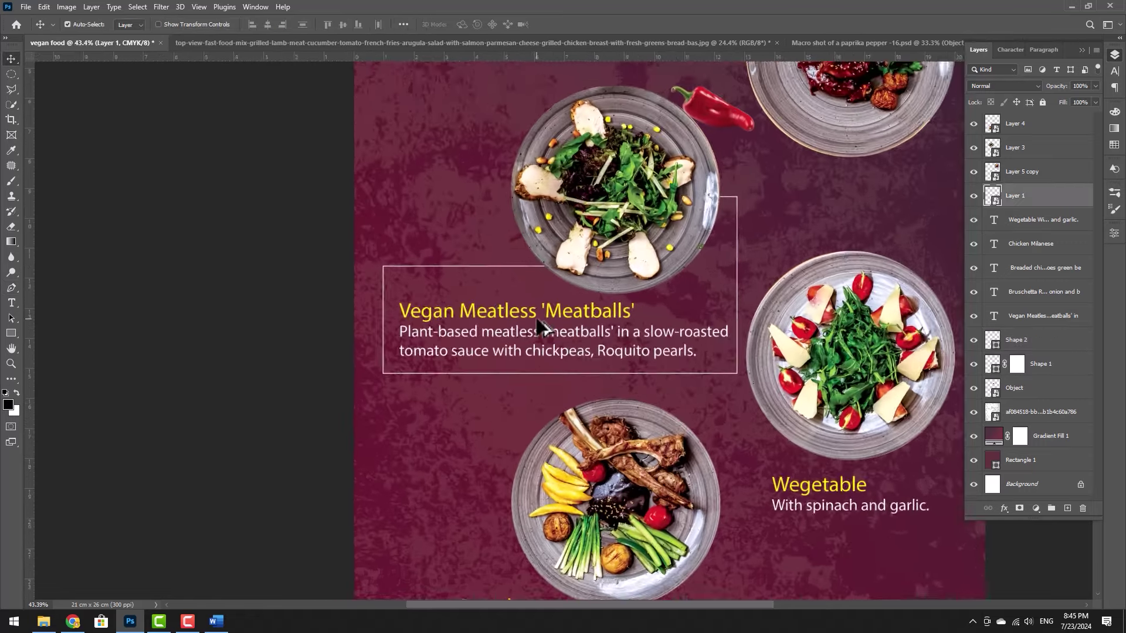
left_click(1014, 340)
key("ctrl+t")
left_click_drag(351, 278, 362, 278)
key("Return")
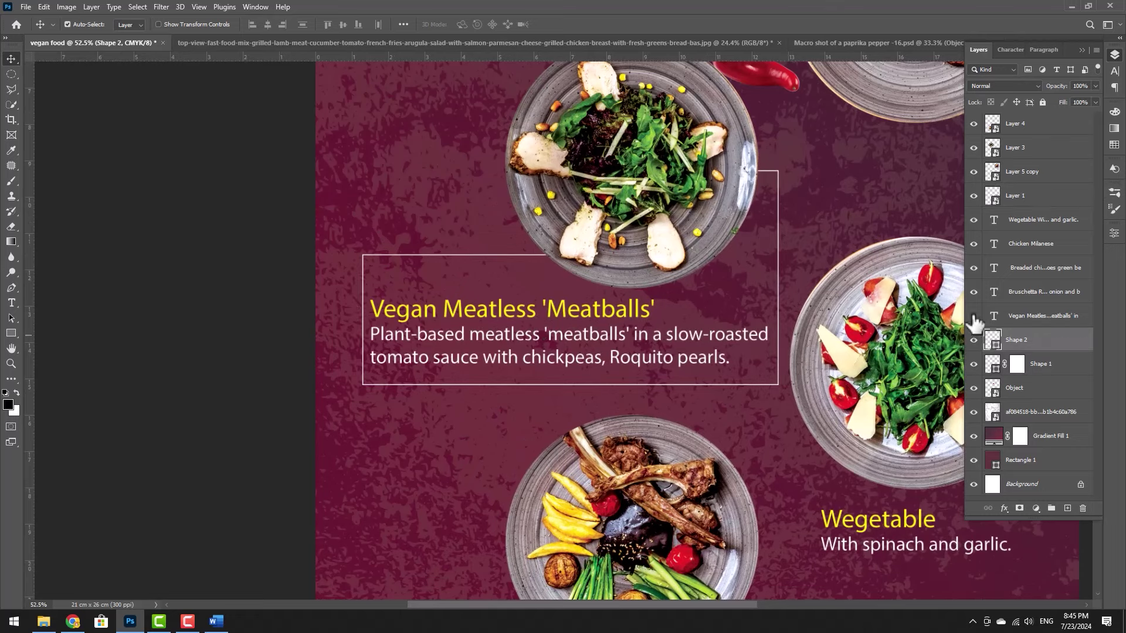
left_click(1021, 315, "shift")
left_click_drag(506, 317, 512, 318)
left_click(610, 263)
Split the Vegan Meatless 'Meatballs' heading into its own text layer and place it across the frame's left edge
left_click(607, 317)
triple_click(578, 314)
key("ctrl+x")
left_click(479, 268)
key("ctrl+v")
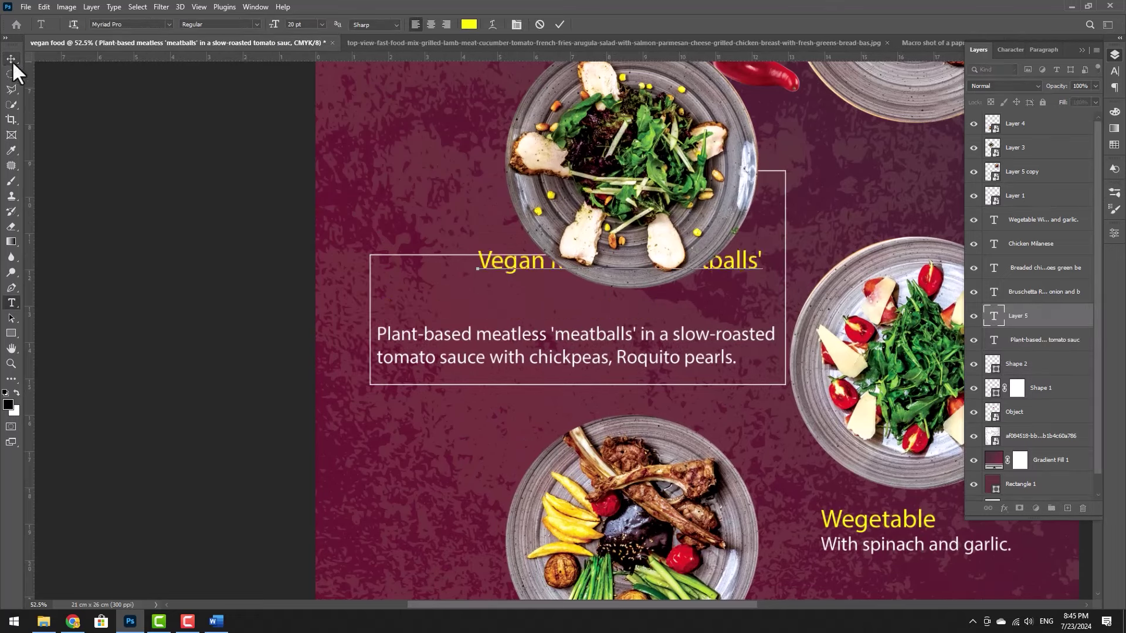
left_click(13, 62)
scroll(371, 304, "up", 8)
mouse_move(507, 260)
left_mouse_down()
mouse_move(371, 303)
mouse_move(382, 343)
left_mouse_up()
Add a mask to the Vegan Meatless frame and hide the piece of its left line behind the heading
left_click(1032, 363)
left_click(1019, 508)
key("b")
scroll(381, 323, "down", 12)
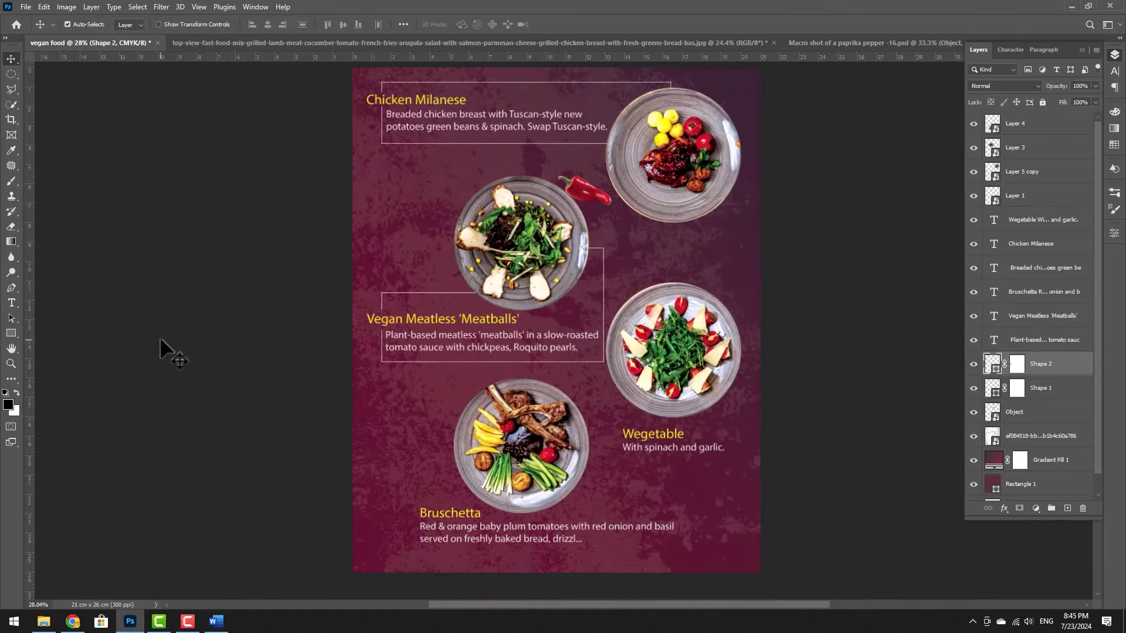
Draw an open frame from the right rim of the arugula salad plate around the Wegetable text and back up to the plate
key("p")
scroll(698, 340, "down", 2)
left_click(737, 300)
left_click(747, 299)
left_click(747, 407)
left_click(619, 407)
left_click(619, 333)
Separate the Wegetable heading, place it across the frame's left edge, and mask out the line behind it
scroll(695, 384, "up", 7)
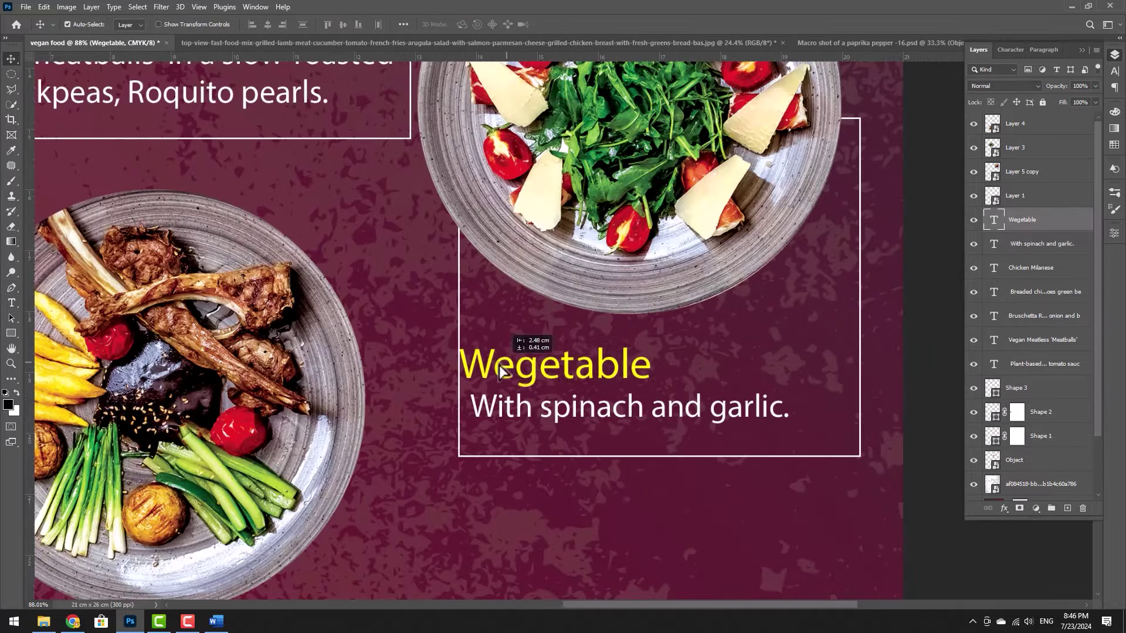
scroll(516, 351, "up", 2)
left_click(886, 495)
key("b")
scroll(425, 346, "up", 2)
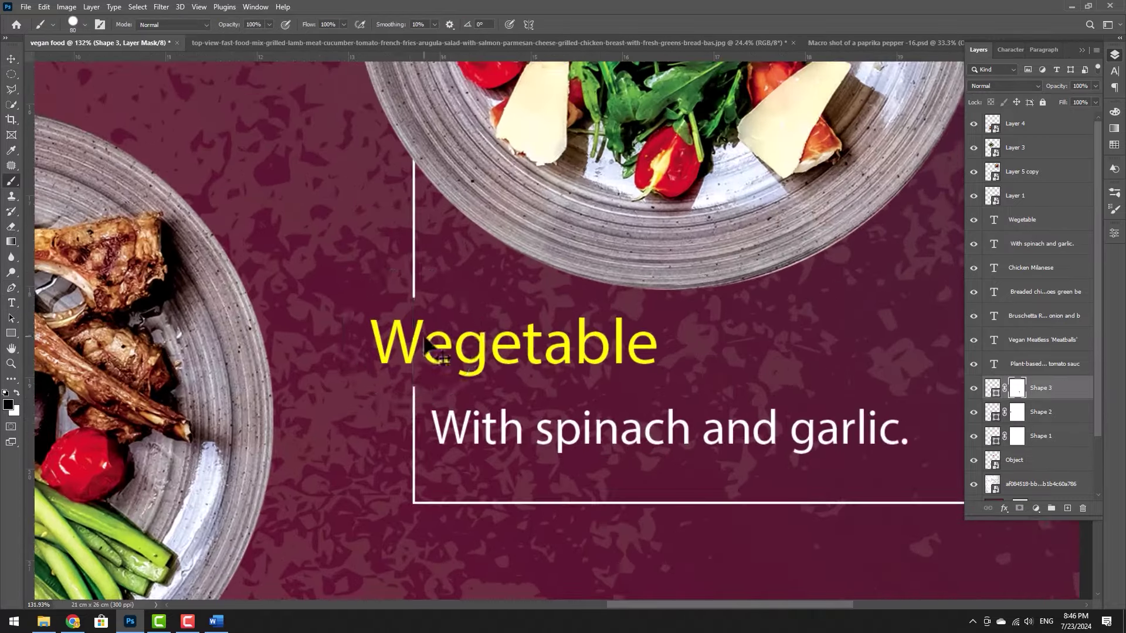
Shorten the Wegetable frame by raising its lower edge, and move the heading and description up to fit
key("ctrl+t")
left_click_drag(718, 504, 719, 446)
key("Return")
left_click_drag(607, 361, 607, 345)
left_click_drag(603, 439, 602, 407)
Touch up the Wegetable frame's mask so the left line is hidden behind the repositioned heading
scroll(602, 407, "down", 4)
left_click(1058, 388)
scroll(533, 376, "up", 3)
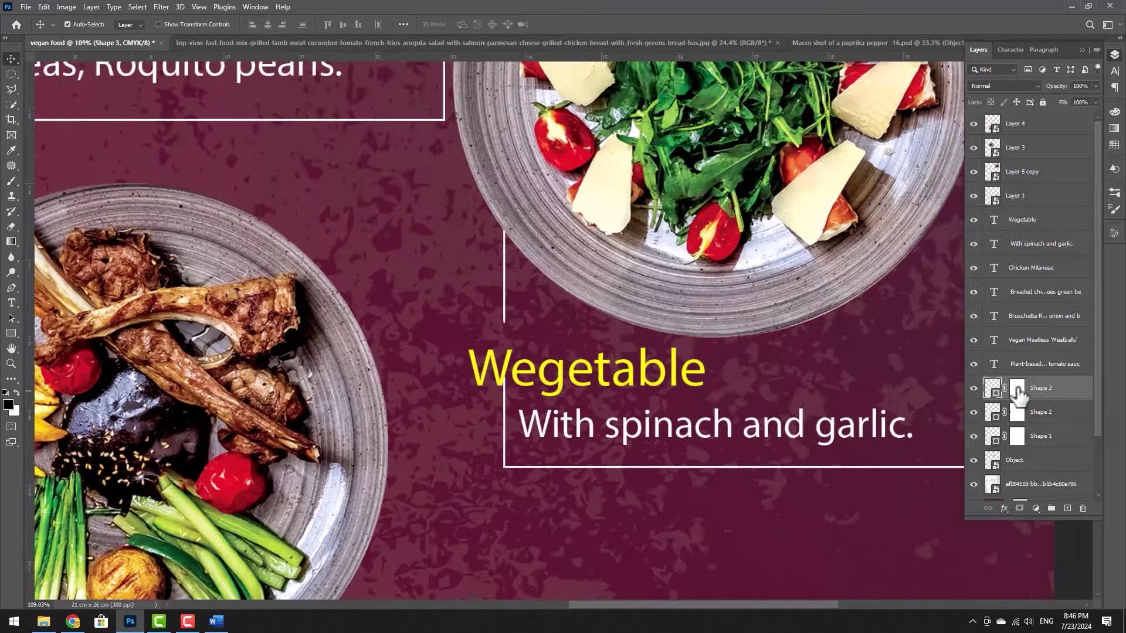
left_click(1017, 389)
key("b")
left_click(480, 370)
Start the Bruschetta frame from the lamb plate's left rim, going out and down past the text, about 165 by 577 px
scroll(640, 439, "down", 14)
key("p")
left_click(437, 383)
left_click(409, 383)
left_click(409, 484)
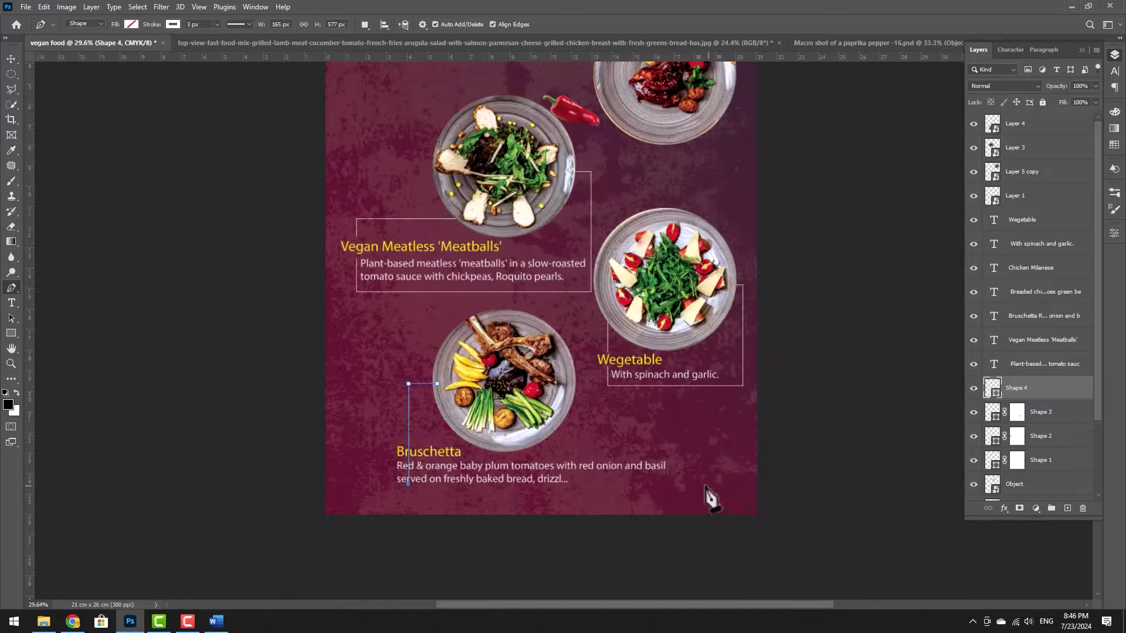
scroll(710, 496, "up", 2)
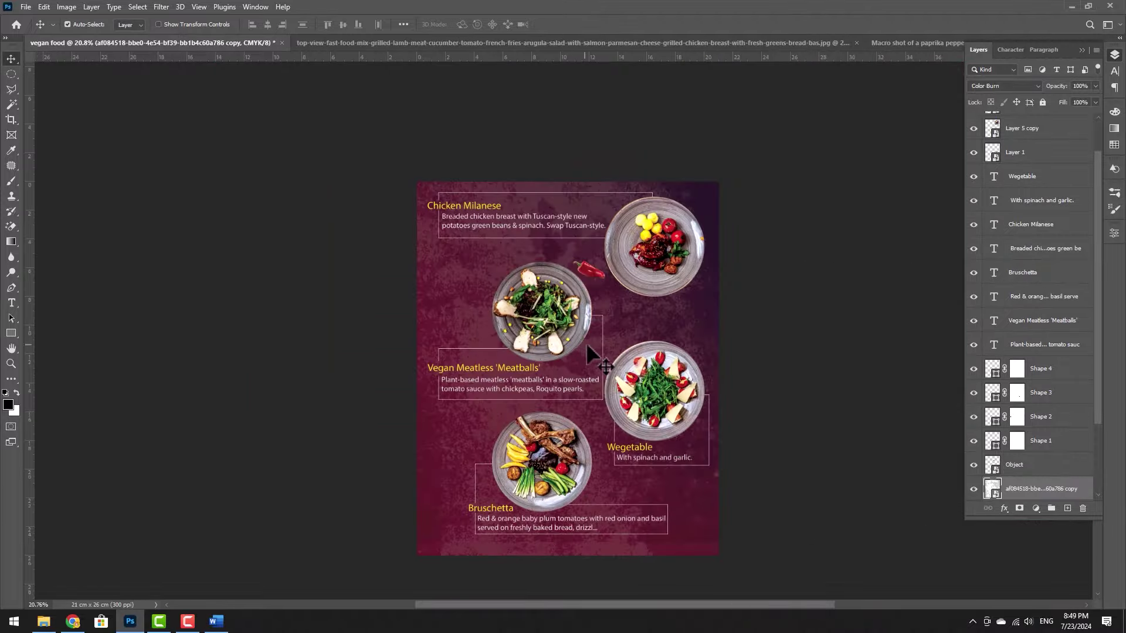
Place vegetables.jpg from New folder (2) into the vegan food poster
left_click(747, 334)
scroll(591, 372, "down", 2)
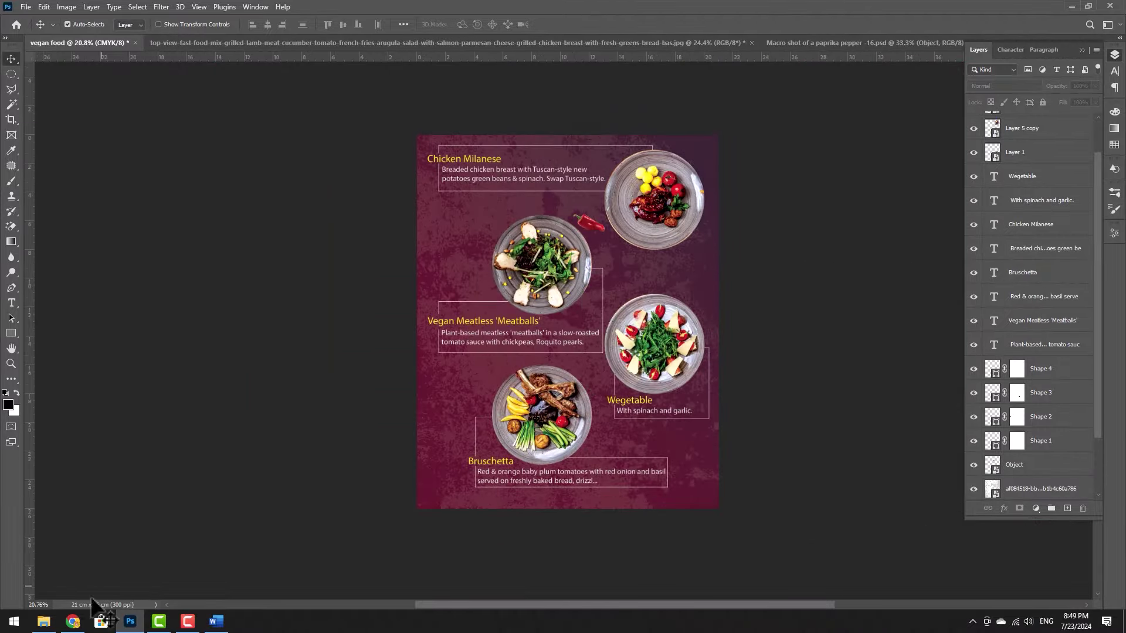
left_click(42, 625)
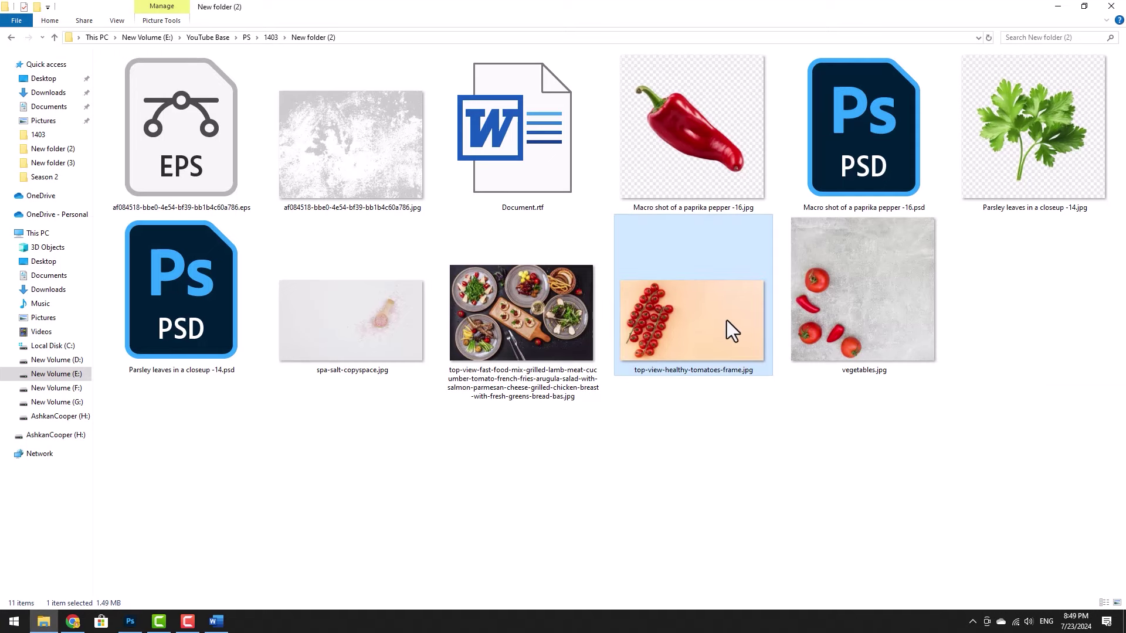
left_click(863, 349)
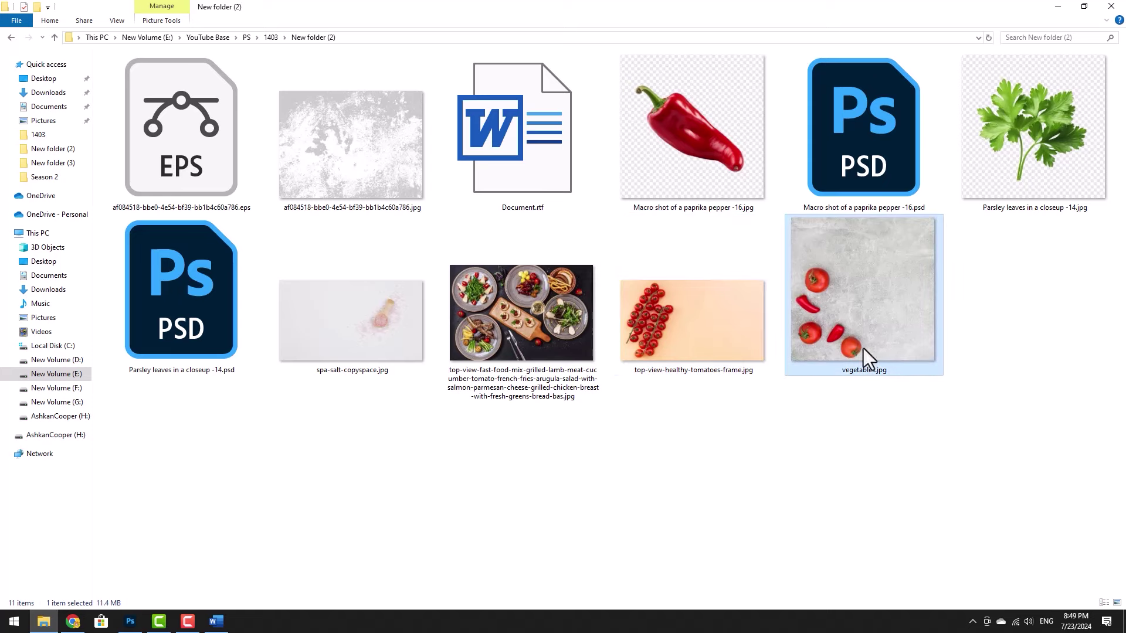
left_click_drag(825, 329, 536, 243)
Scale the vegetables image to 39.30% and place it over the upper-left part of the poster
left_click_drag(565, 300, 574, 217)
left_click_drag(719, 352, 712, 294)
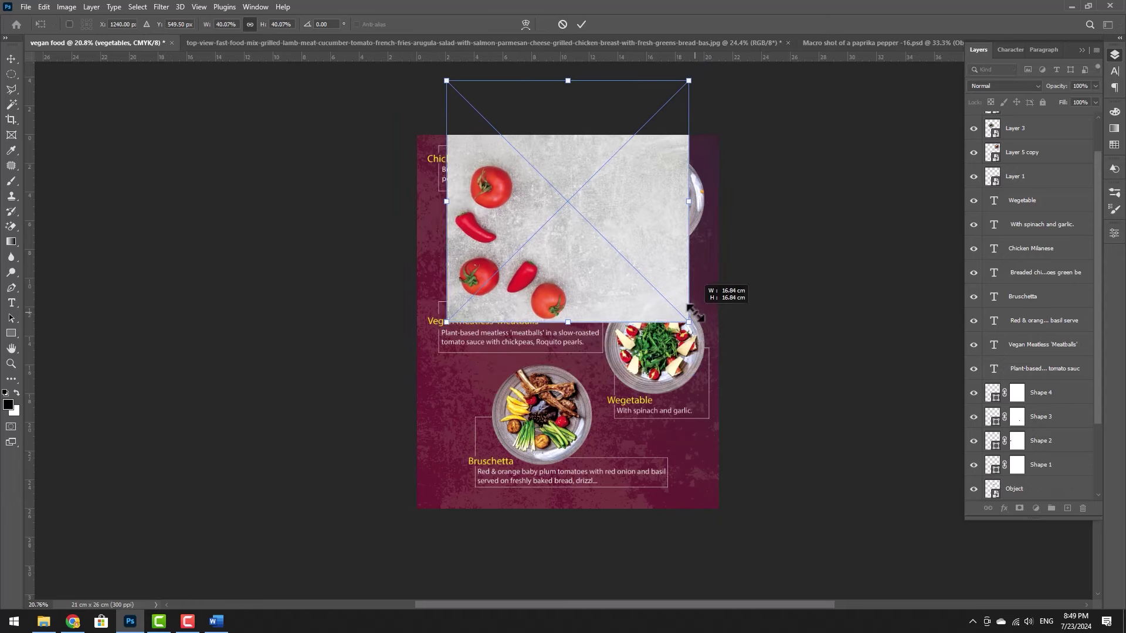
left_click_drag(633, 289, 599, 284)
key("Return")
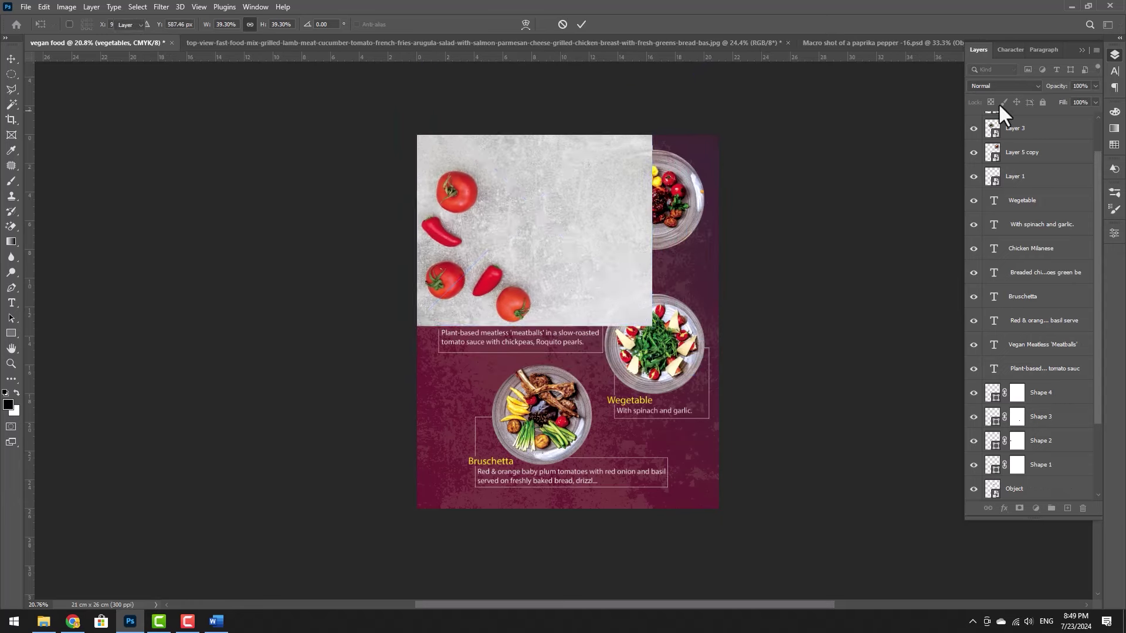
Set the vegetables layer's blend mode to Multiply
left_click(1000, 86)
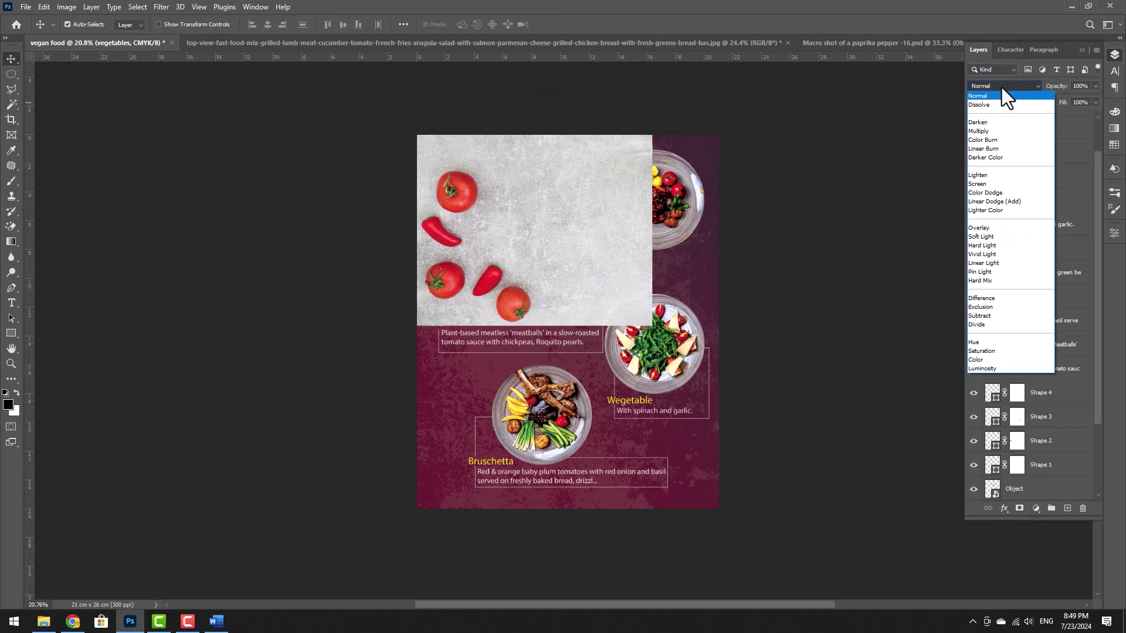
left_click(988, 132)
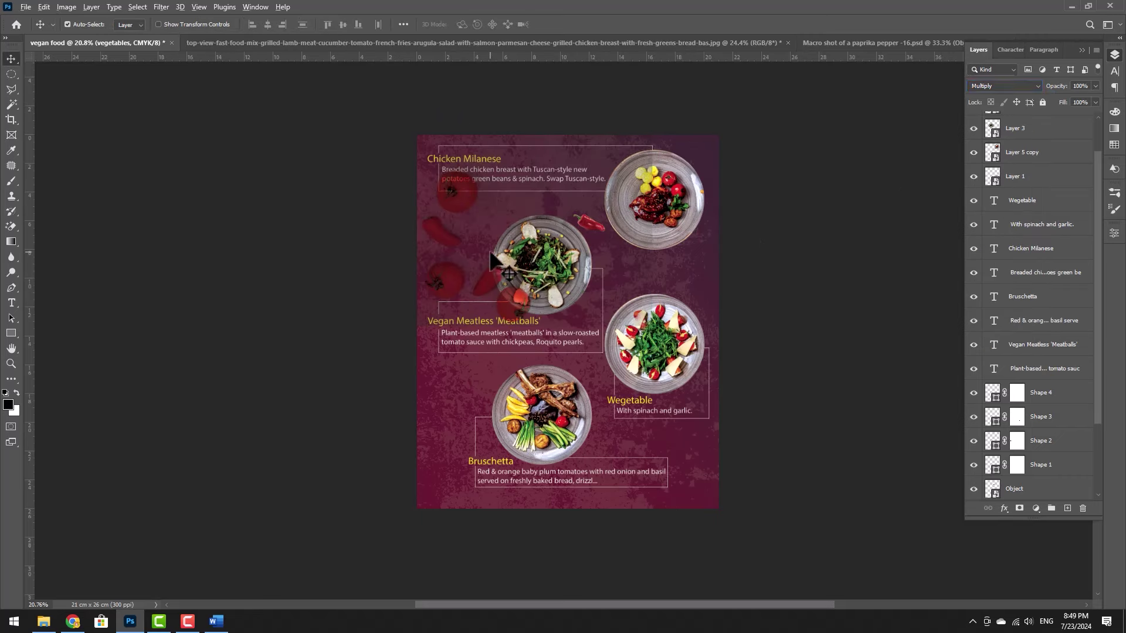
scroll(491, 261, "up", 1)
key("ctrl+t")
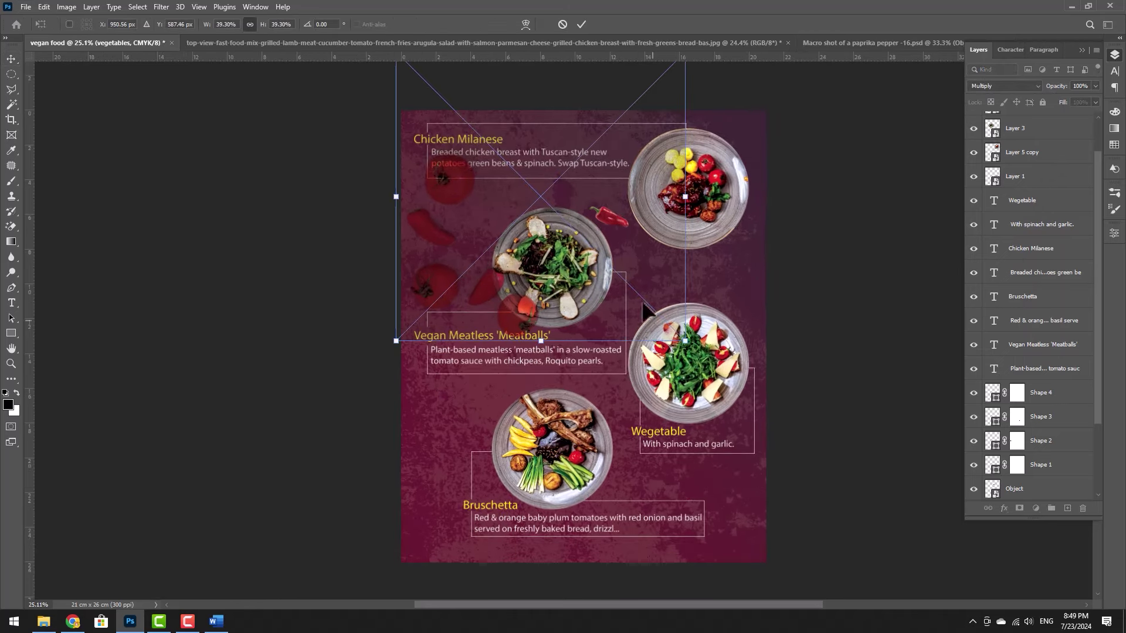
key("Return")
Move the vegetables layer down the stack to sit directly above Gradient Fill 1, beneath the texture layer
scroll(1035, 352, "down", 2)
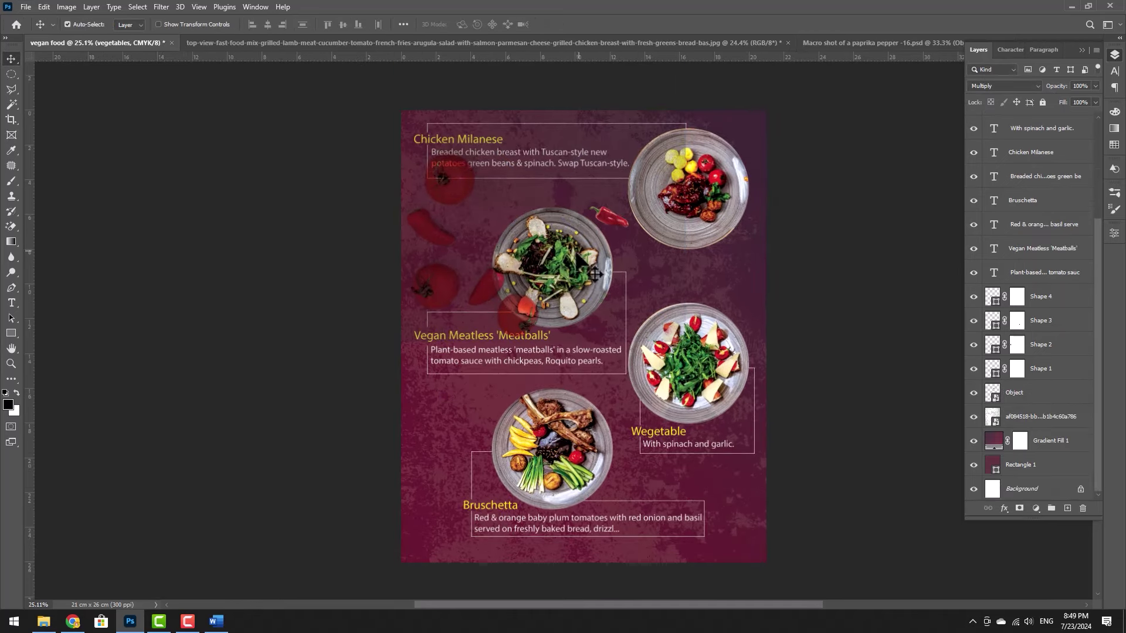
left_click_drag(1099, 348, 1095, 232)
left_click_drag(1039, 133, 1037, 447)
left_click_drag(1026, 302, 1049, 428)
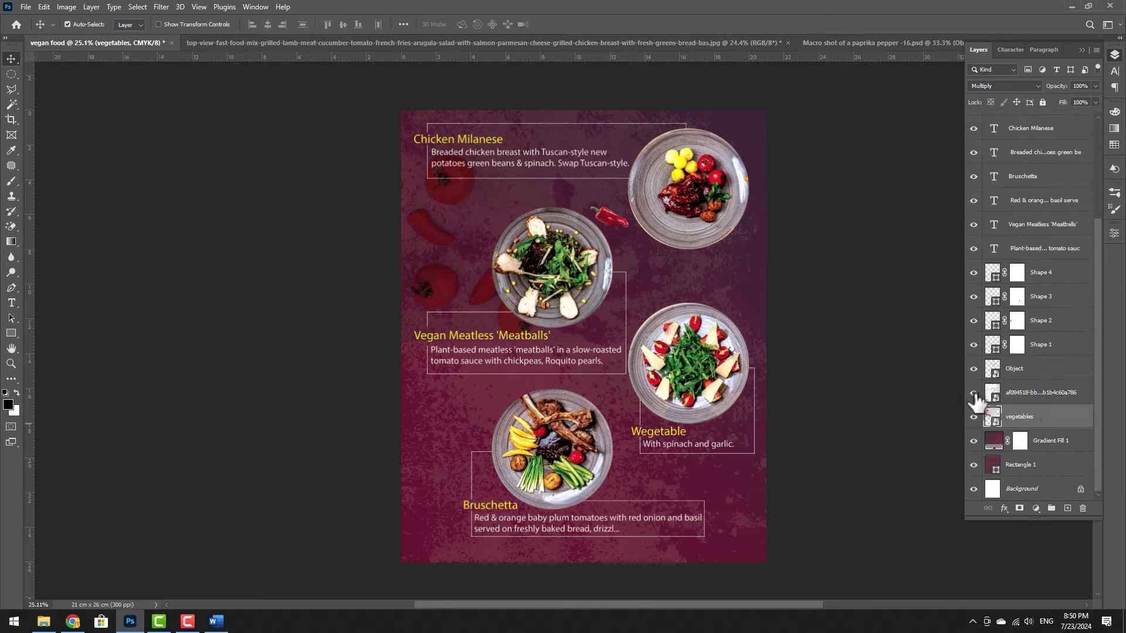
Add a layer mask to the vegetables layer and set up a Soft Round brush with 0% hardness
left_click(974, 393)
scroll(440, 317, "up", 3)
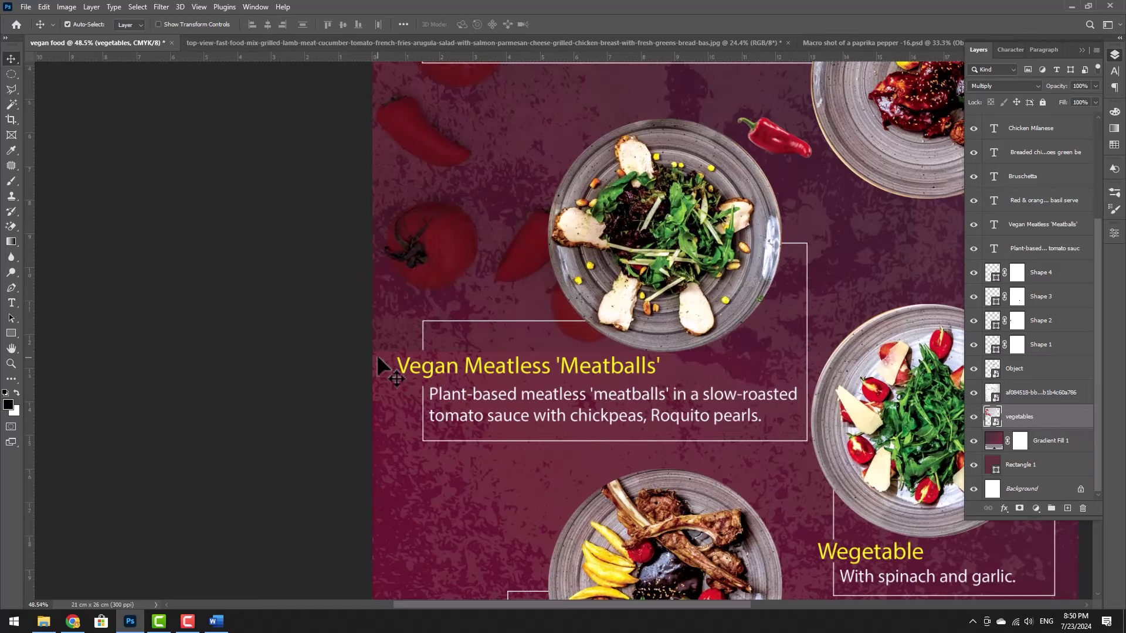
left_click(1020, 509)
key("b")
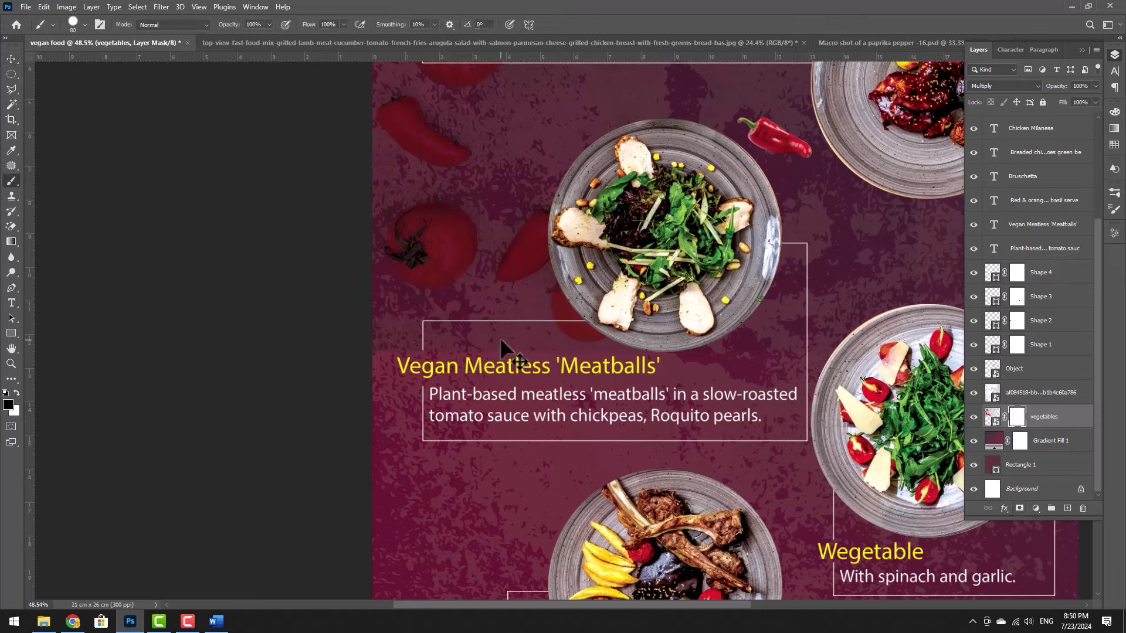
right_click(519, 353)
left_click(571, 497)
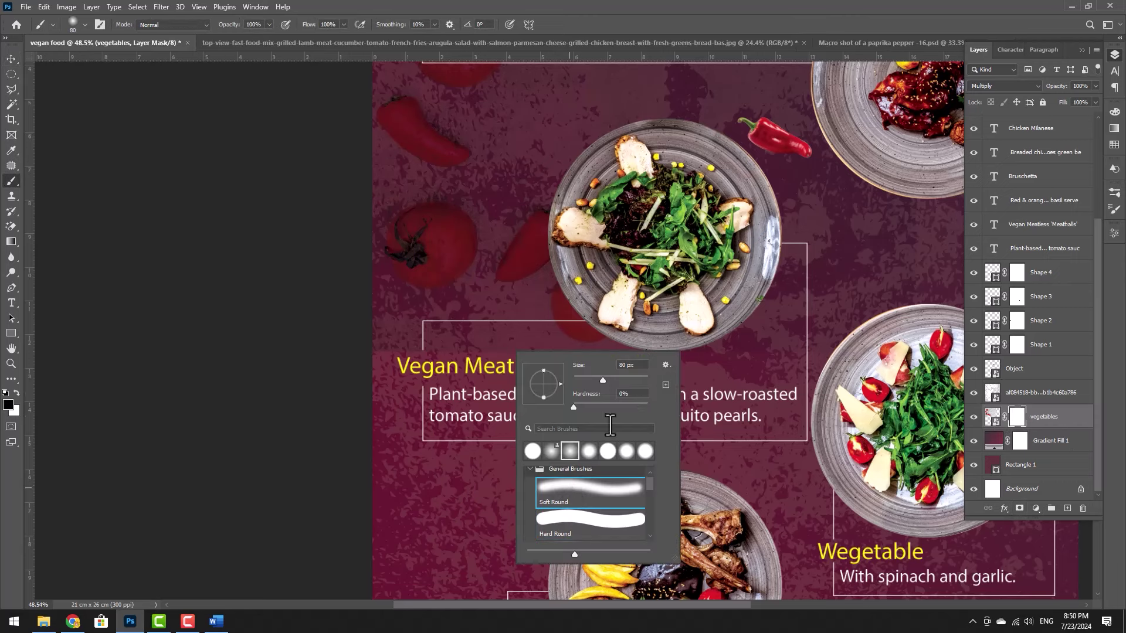
mouse_move(605, 377)
left_mouse_down()
mouse_move(576, 375)
mouse_move(613, 390)
mouse_move(625, 379)
left_mouse_up()
Paint black on the vegetables mask with the soft brush, enlarged to 400 px, to fade the image's edges into the background
mouse_move(447, 363)
left_mouse_down()
mouse_move(418, 363)
mouse_move(444, 362)
left_mouse_up()
key("bracketright")
key("bracketright")
key("bracketright")
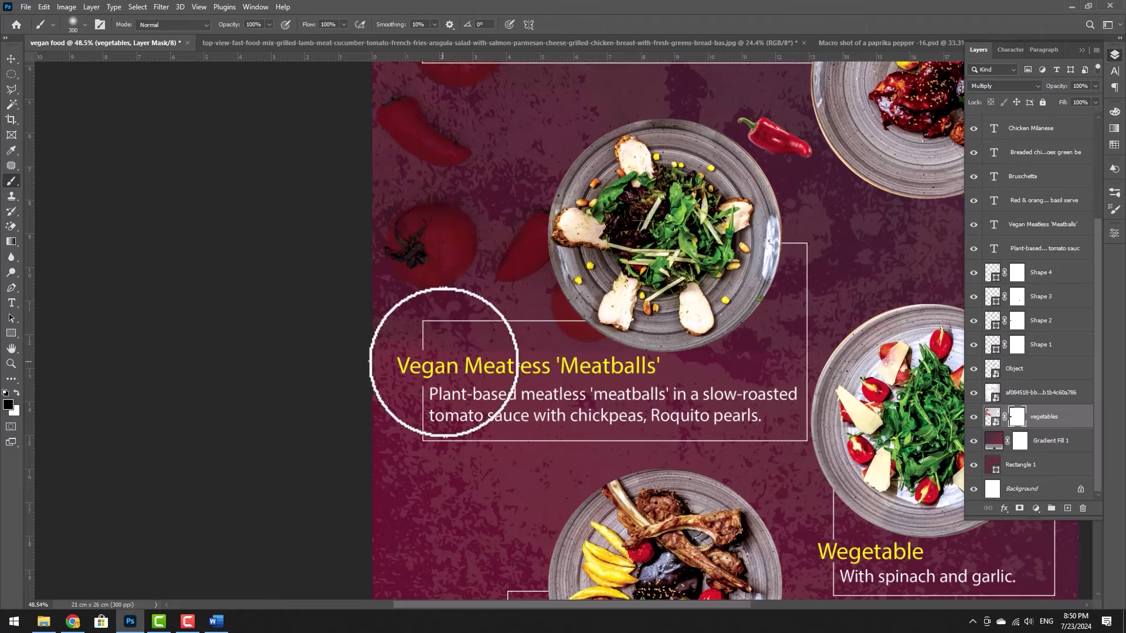
key("bracketright")
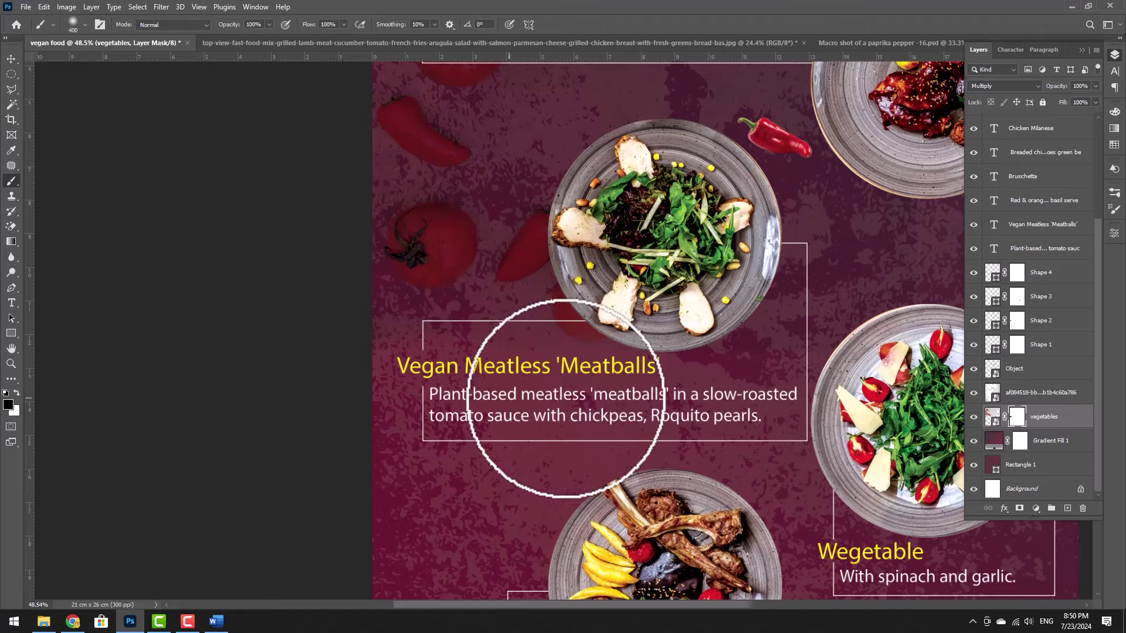
key("ctrl+0")
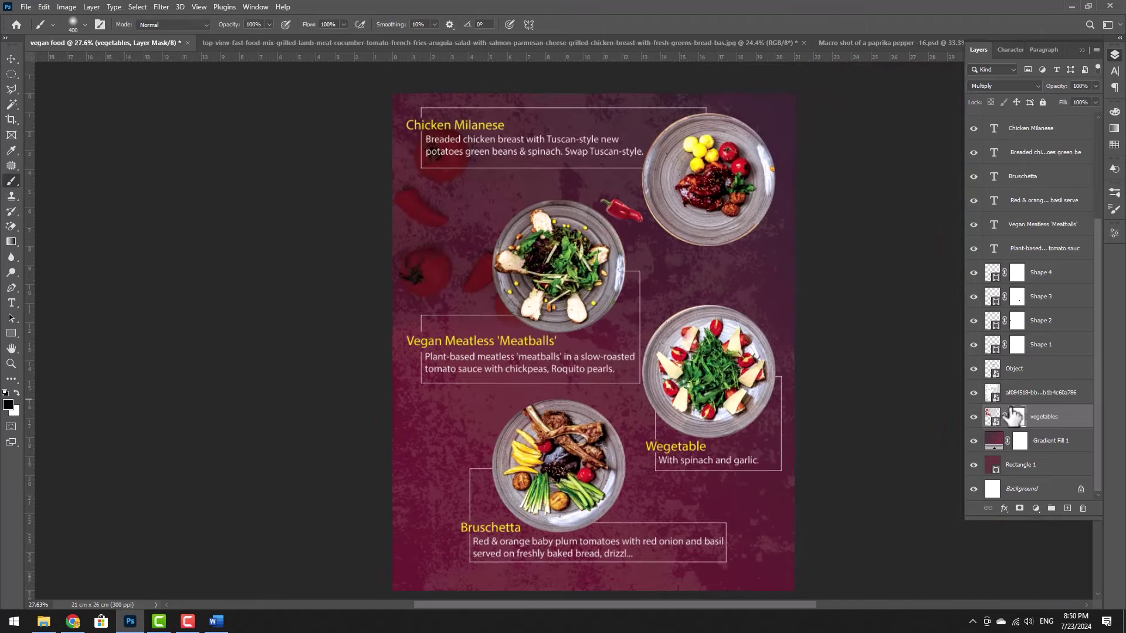
left_click(973, 393)
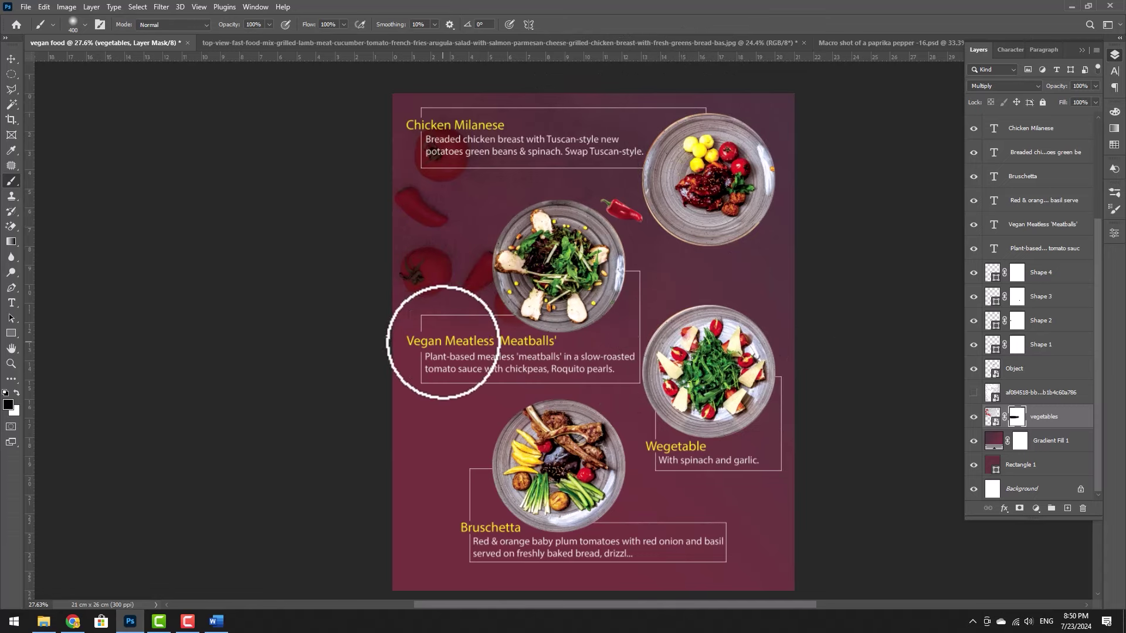
left_click(974, 393)
scroll(601, 319, "down", 3)
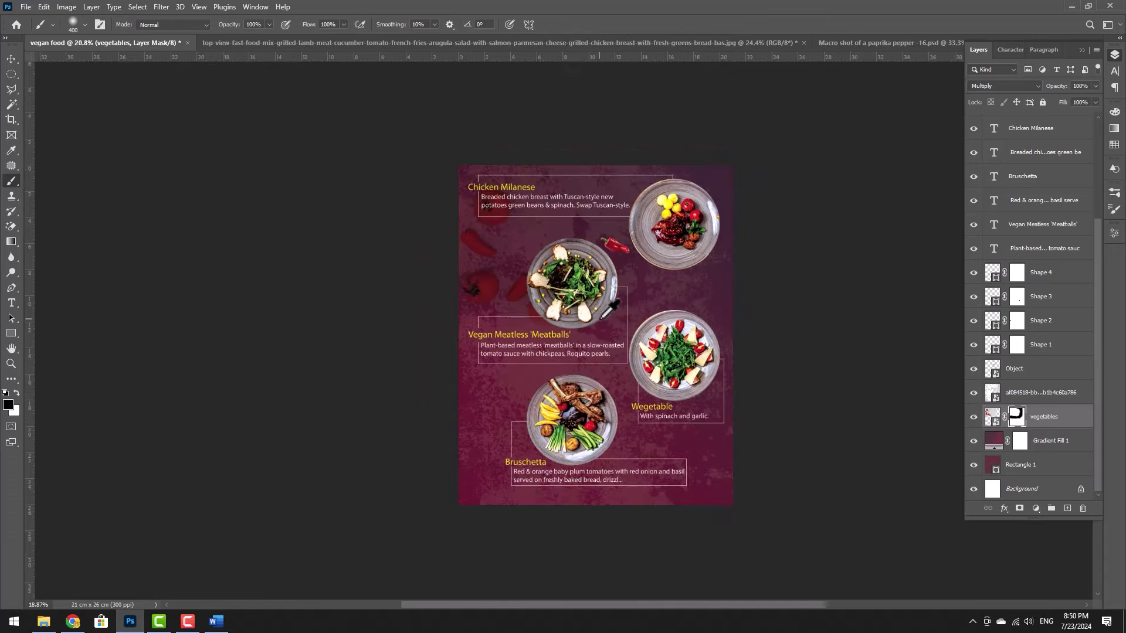
Open Parsley leaves in a closeup -14.psd from New folder (2) and bring the parsley into the vegan food poster
key("alt+Tab")
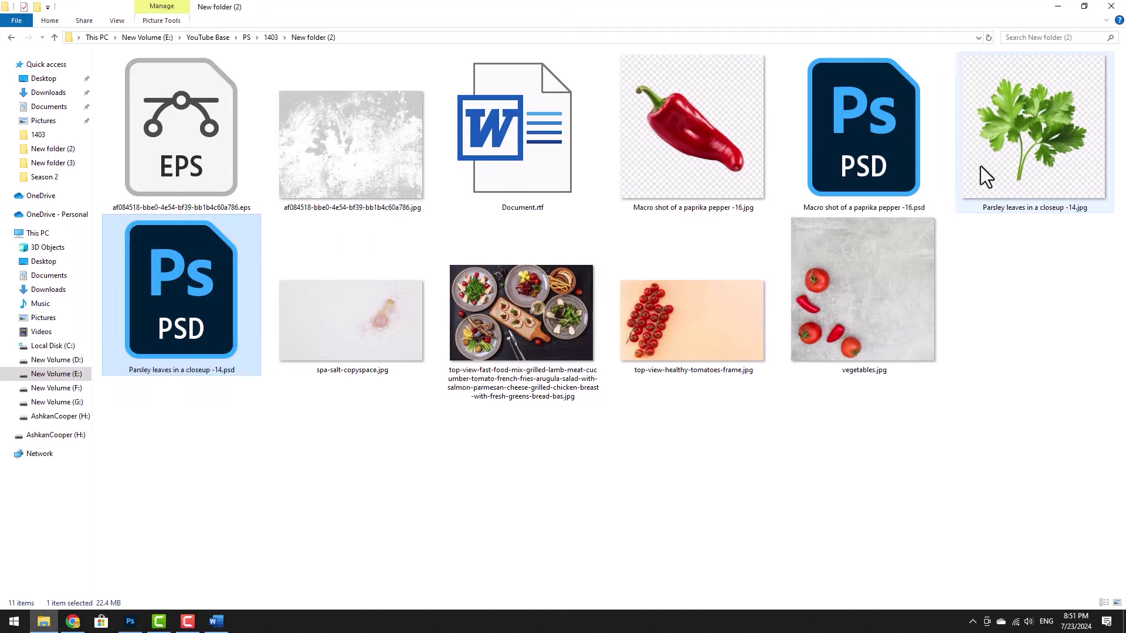
double_click(222, 267)
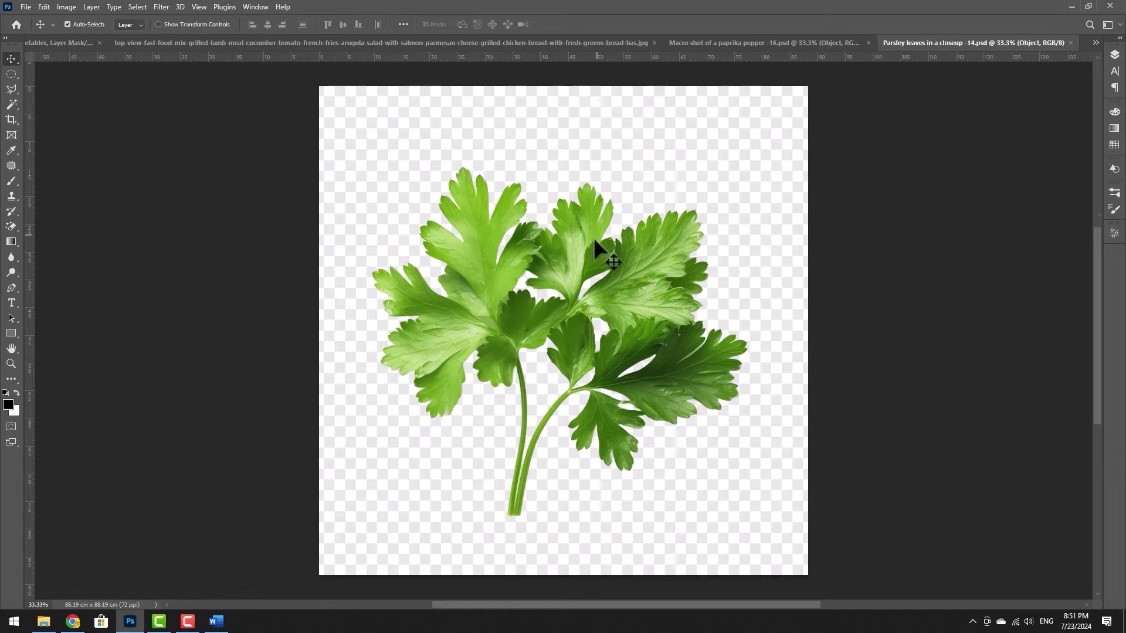
left_click_drag(603, 271, 621, 376)
Scale the parsley to 4.66% and place it between the Bruschetta plate and the Wegetable heading
key("ctrl+t")
left_click_drag(634, 209, 519, 316)
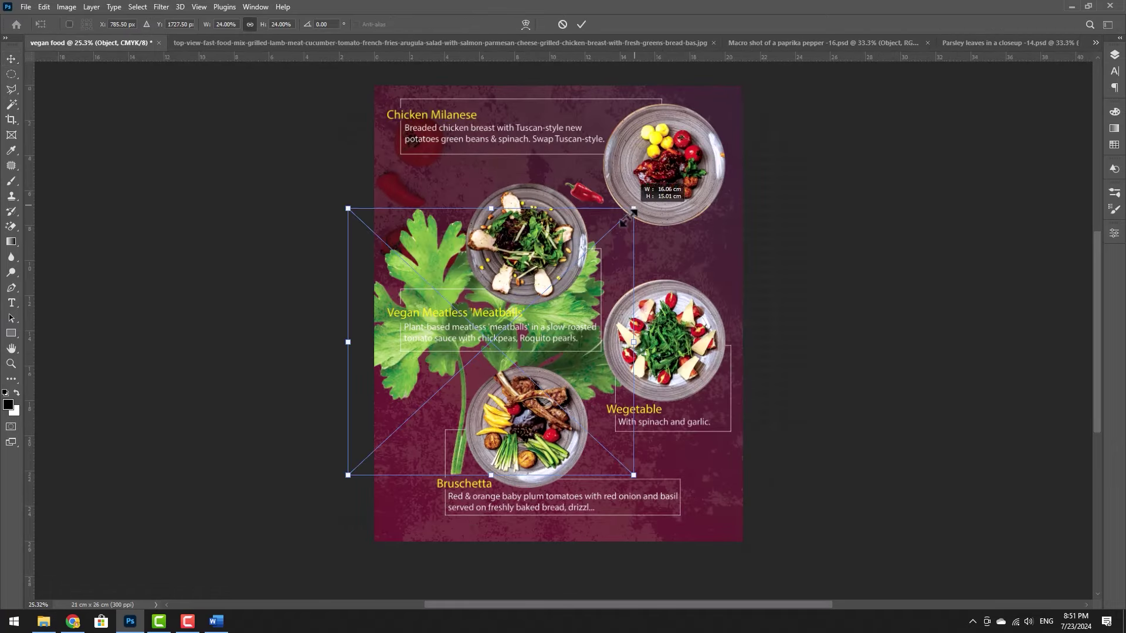
left_click_drag(494, 353, 585, 417)
scroll(585, 417, "up", 6)
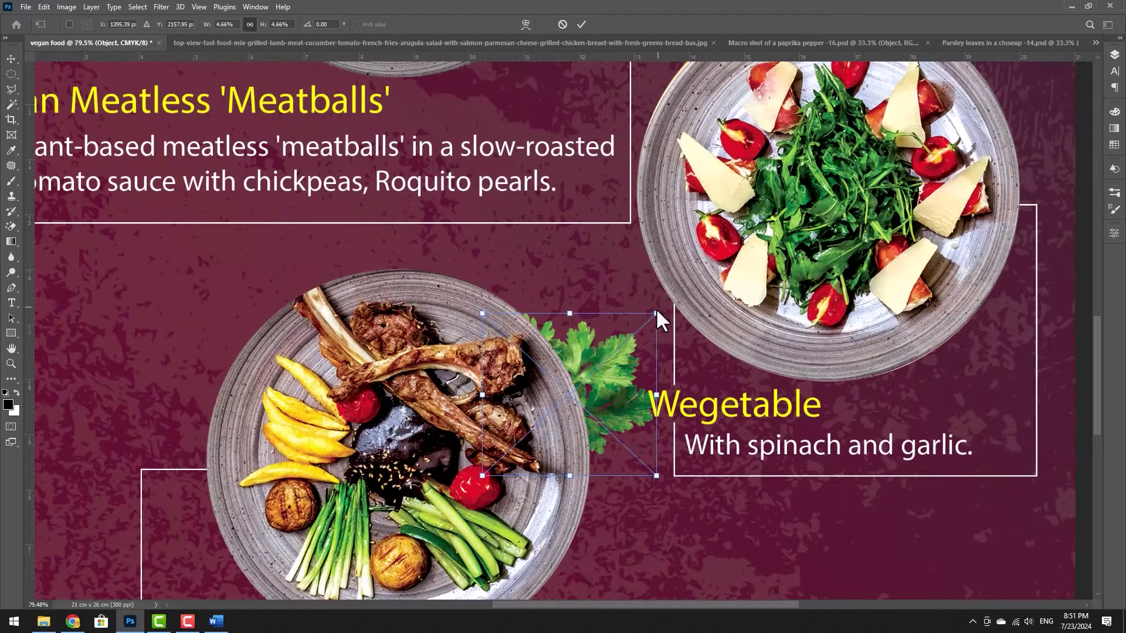
left_click_drag(629, 355, 659, 352)
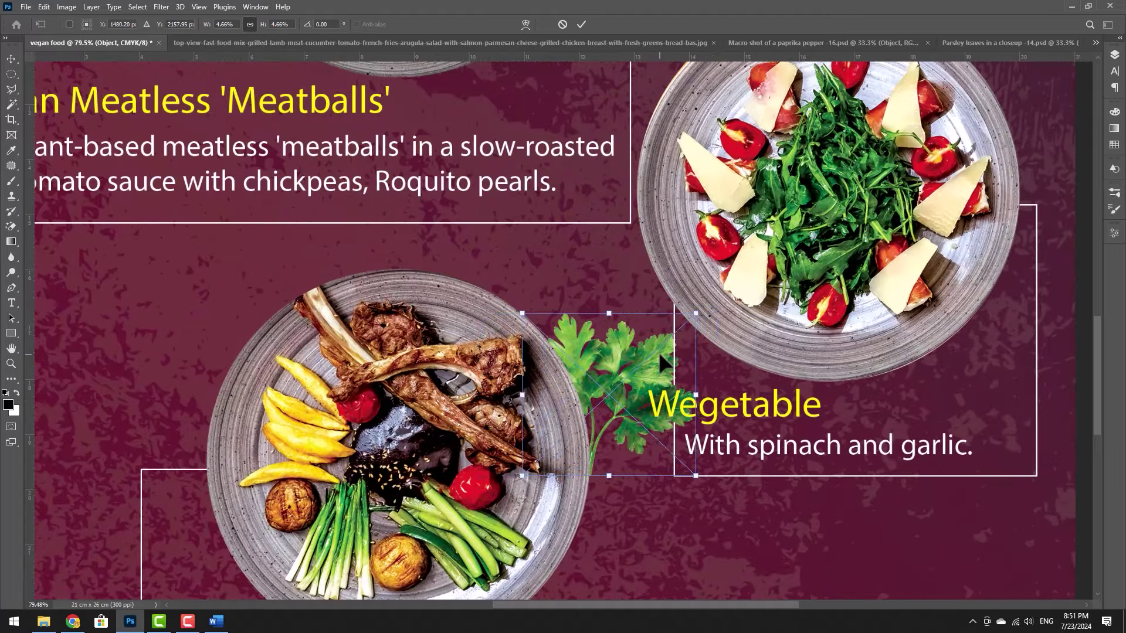
key("Return")
key("ctrl+t")
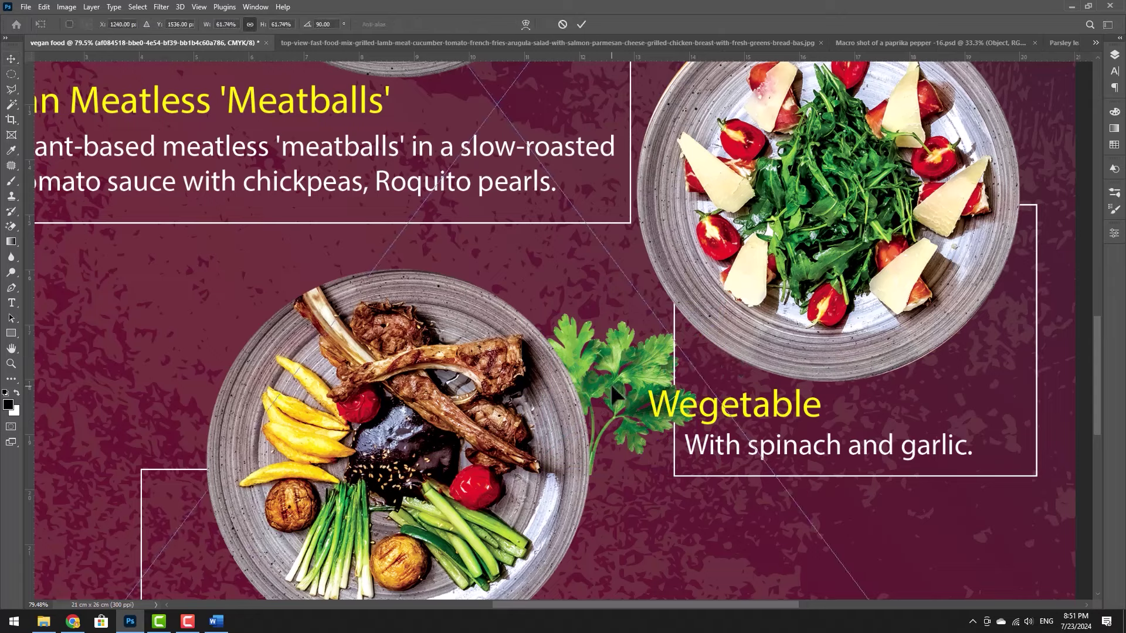
key("Return")
Rotate the parsley about 24 degrees clockwise and tuck its stem beside the Bruschetta plate
scroll(622, 382, "down", 7)
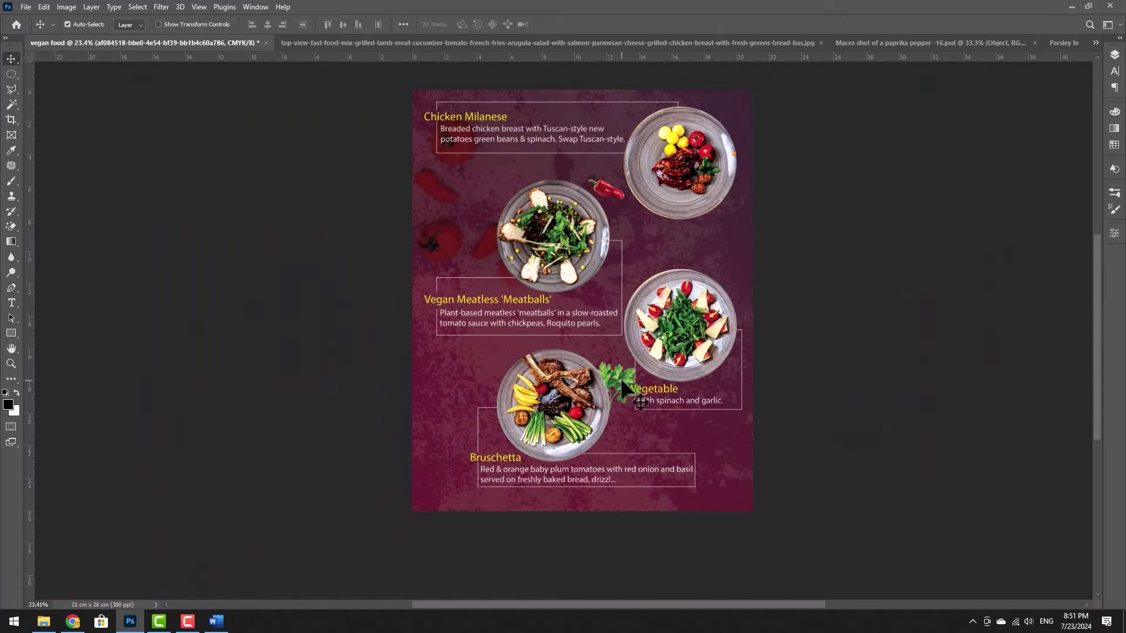
left_click(1115, 55)
scroll(1036, 405, "down", 6)
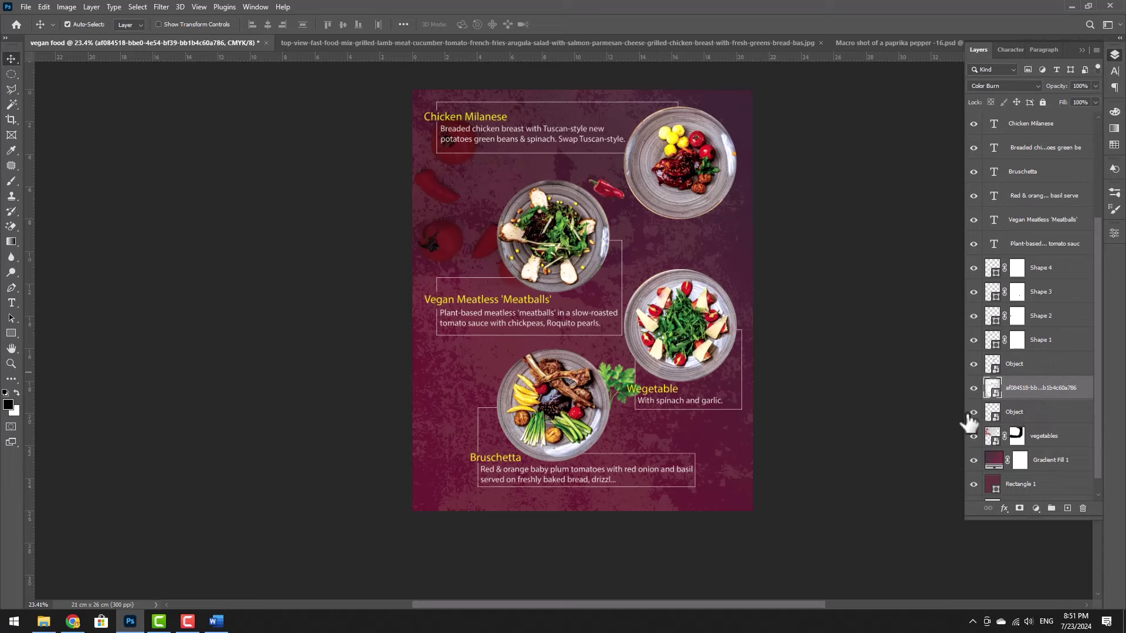
left_click(1032, 414)
key("ctrl+t")
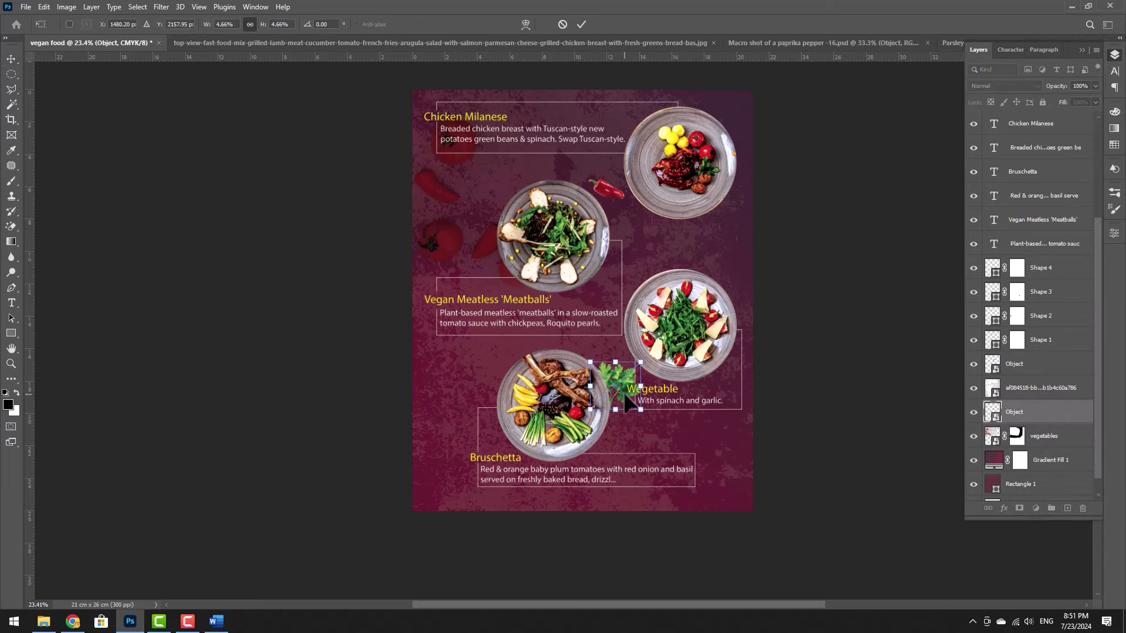
left_click_drag(624, 395, 647, 445)
double_click(622, 397)
scroll(1033, 427, "down", 1)
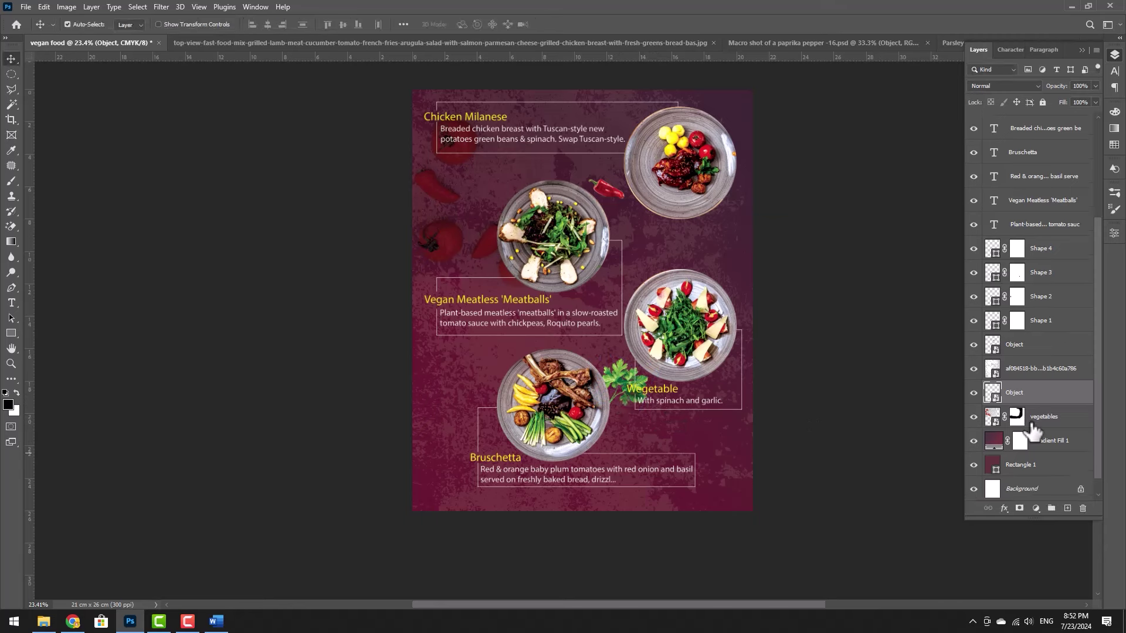
Lower the parsley layer's opacity to 54%
left_click(974, 393)
left_click(974, 393)
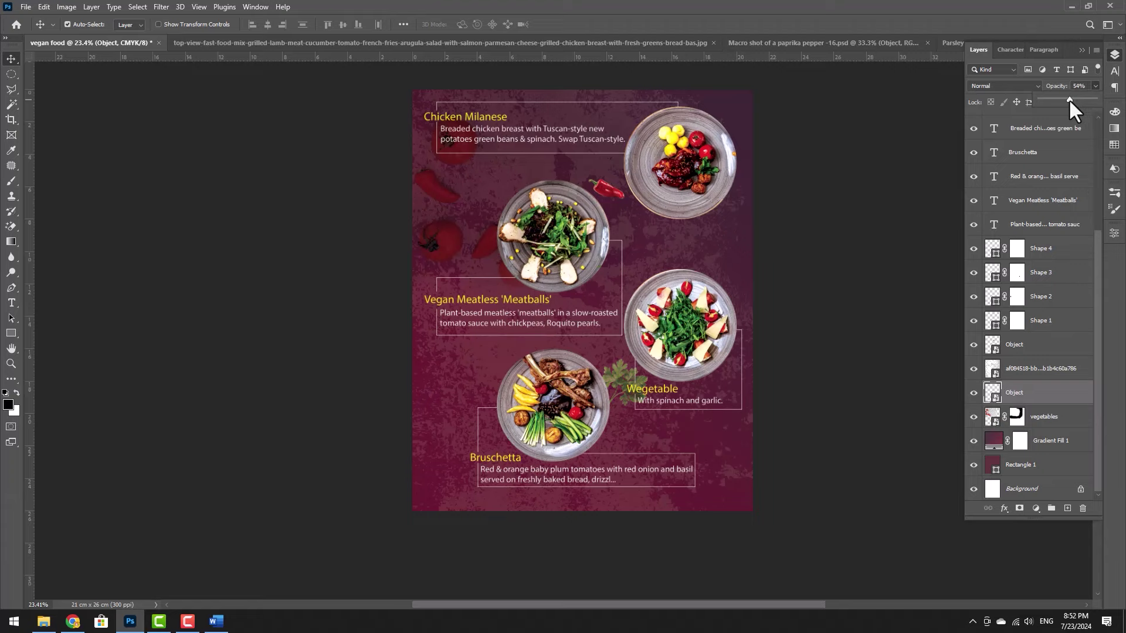
scroll(645, 402, "up", 5)
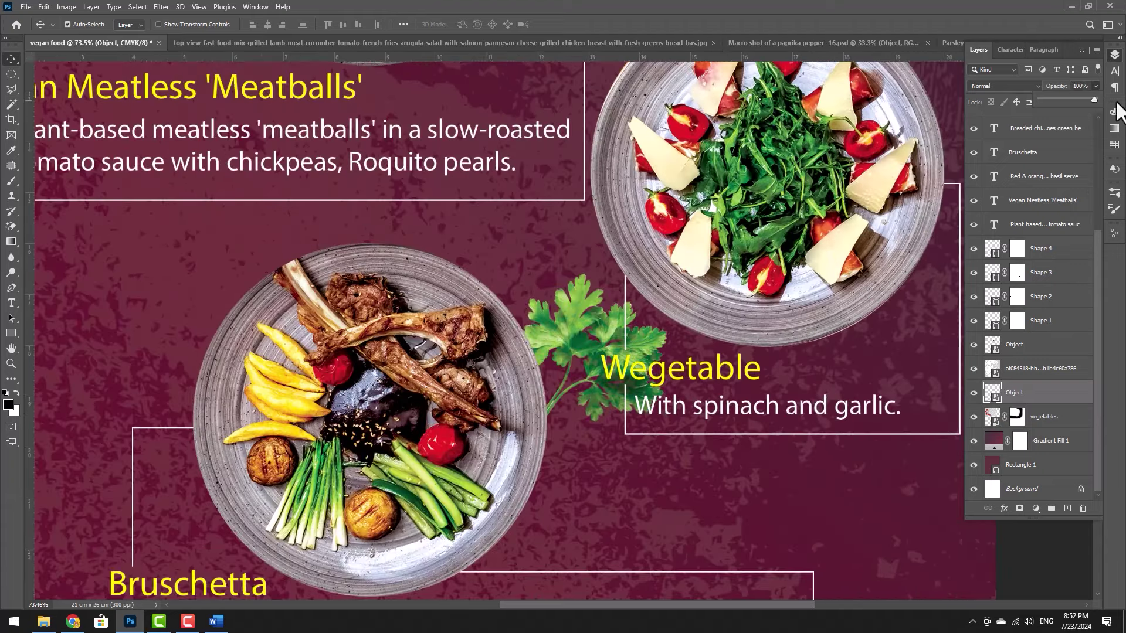
mouse_move(1076, 101)
left_mouse_down()
mouse_move(1056, 101)
mouse_move(1069, 101)
left_mouse_up()
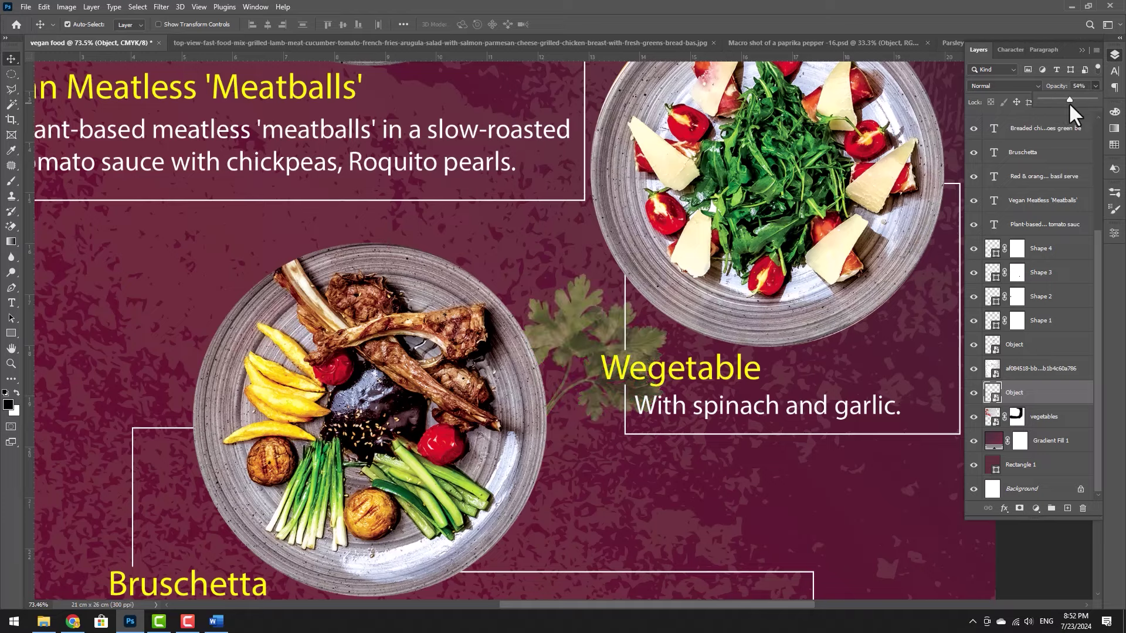
key("ctrl+0")
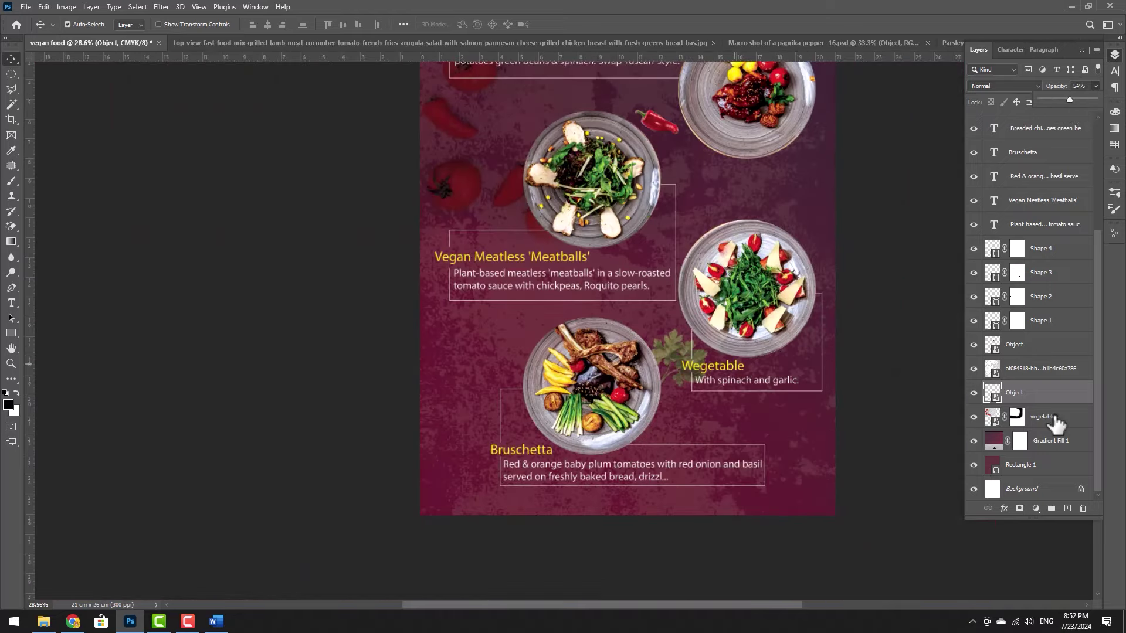
Check the vegetables and texture layers by toggling their visibility, and set the texture layer's opacity to 76%
left_click(1054, 422)
left_click(974, 416)
left_click(974, 416)
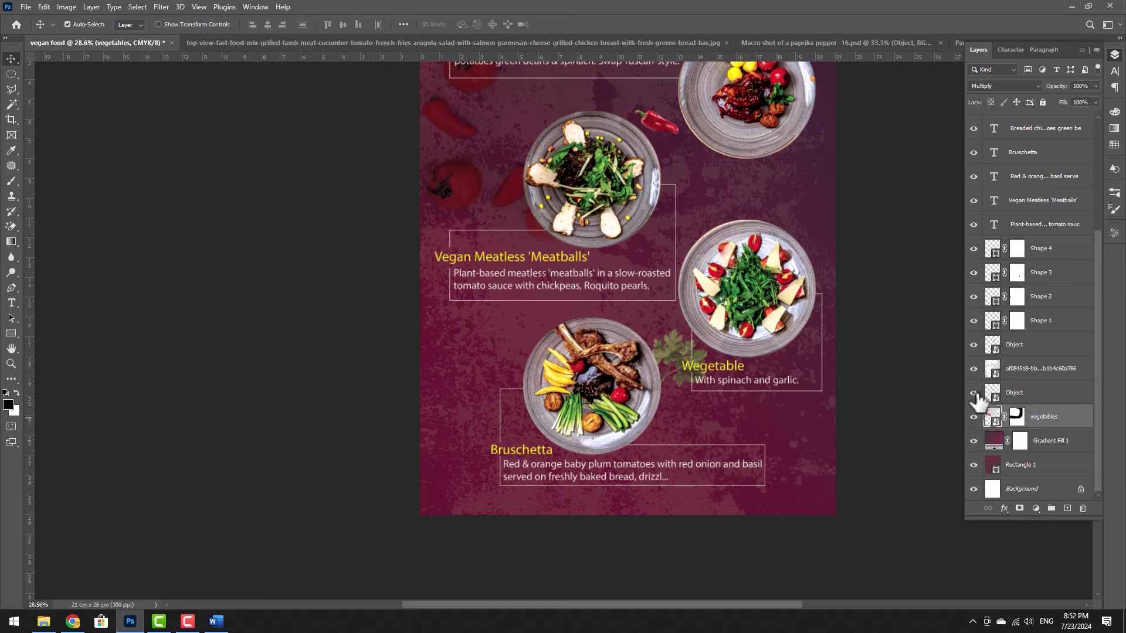
left_click(973, 368)
left_click(974, 369)
left_click(1040, 370)
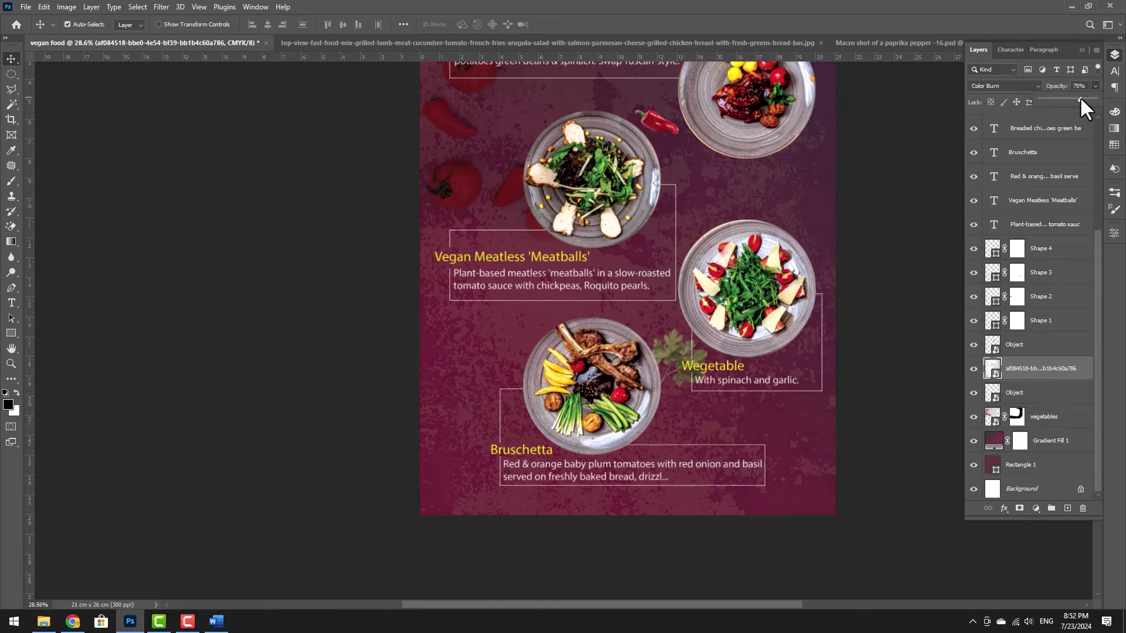
left_click(907, 252)
Duplicate the parsley layer and place the copy behind the Chicken Milanese plate, near the poster's upper-right corner
left_click(1056, 394)
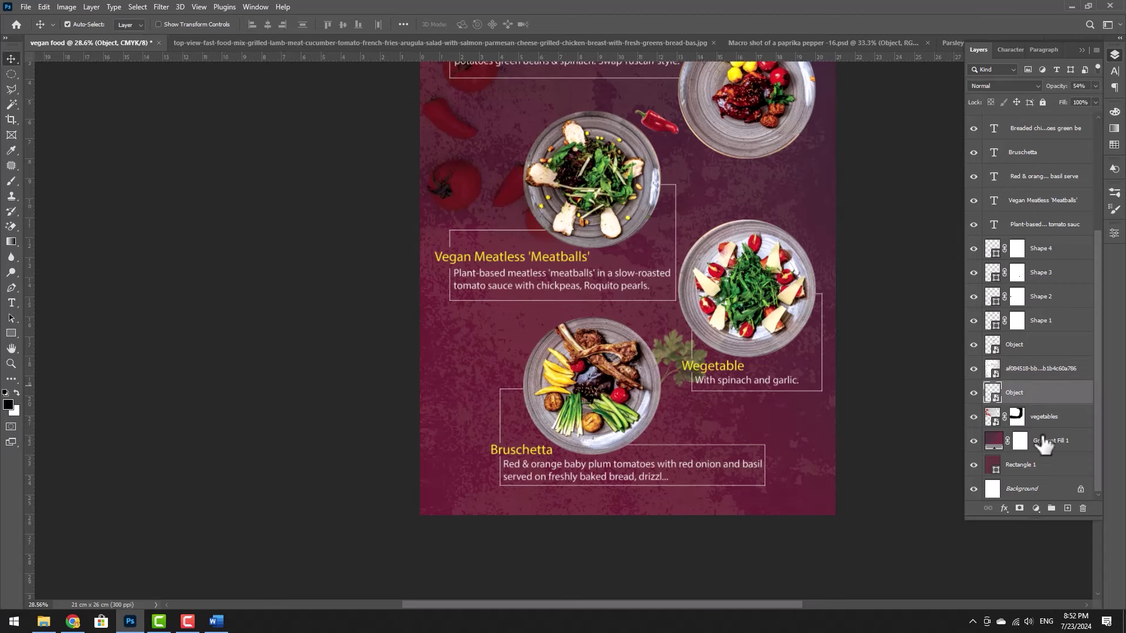
left_click(1034, 350)
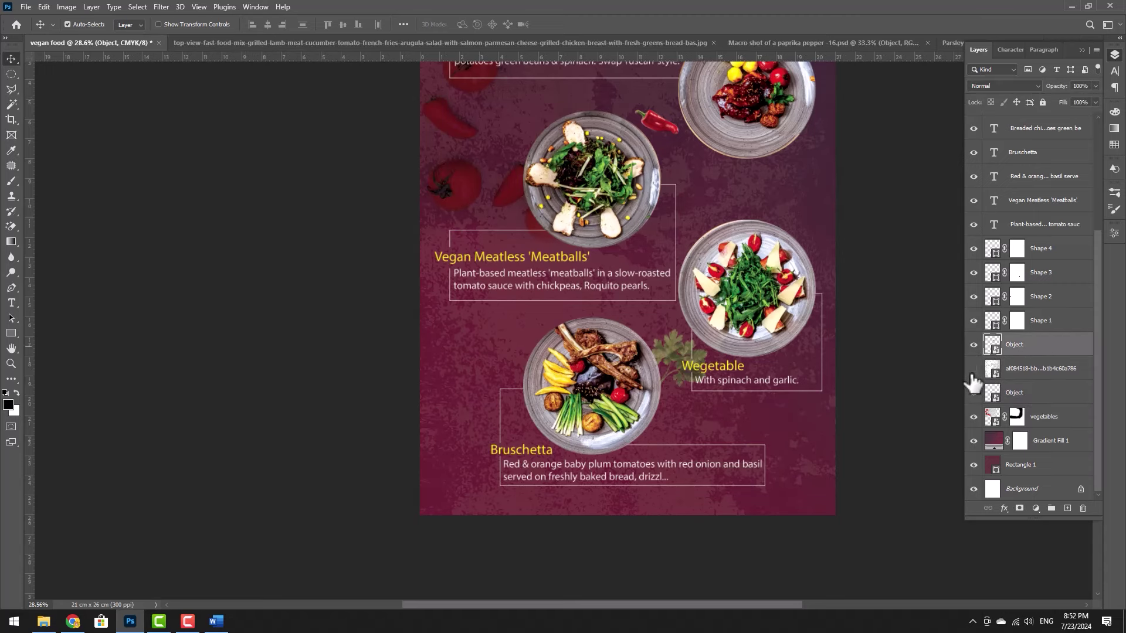
left_click(1050, 394)
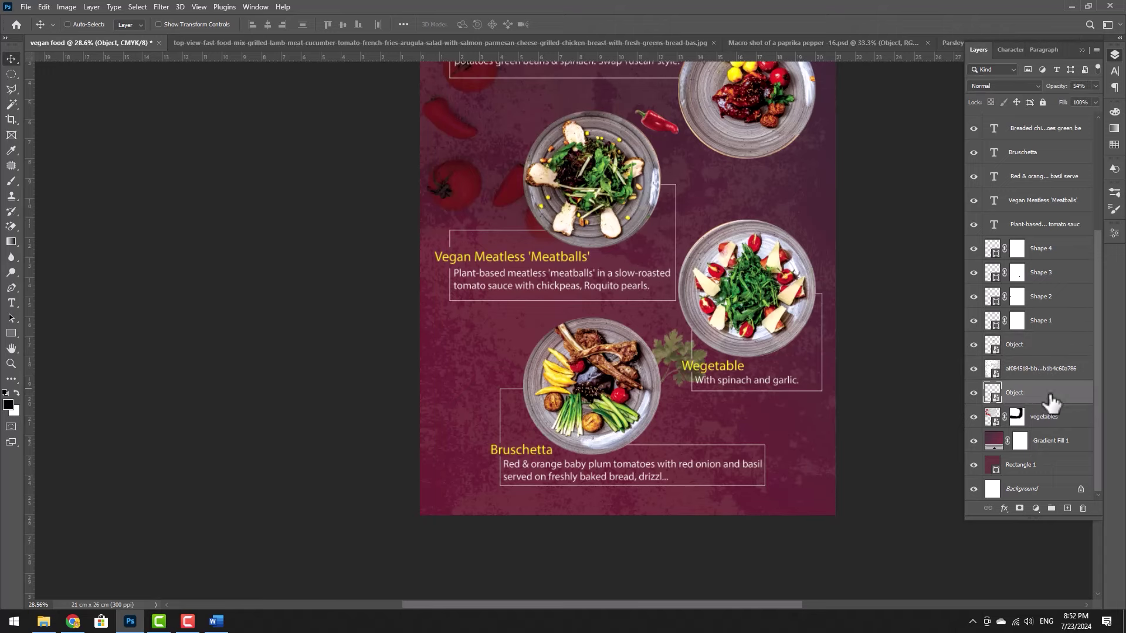
key("ctrl+j")
key("ctrl+t")
left_click_drag(683, 380, 610, 284)
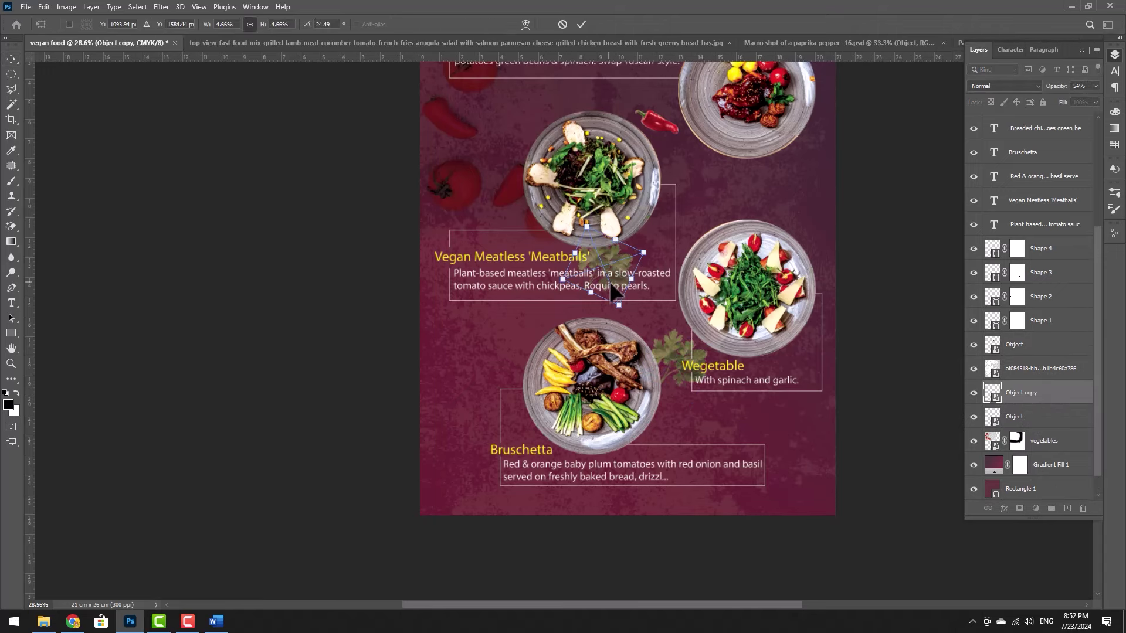
scroll(610, 284, "down", 2)
left_click_drag(613, 271, 716, 163)
key("Return")
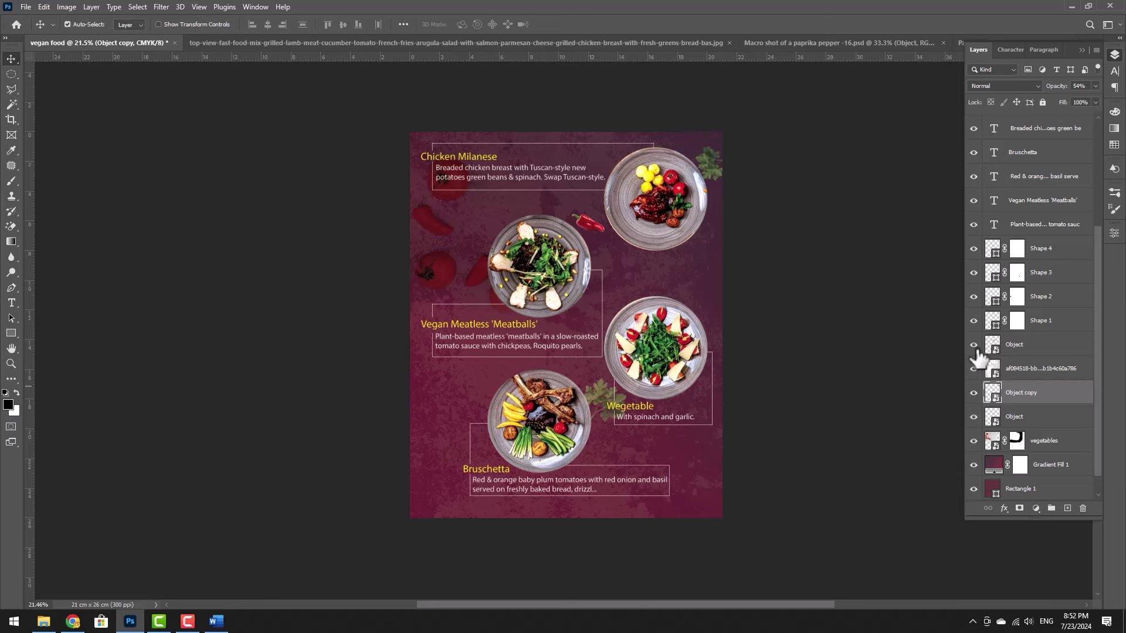
Identify the parsley and vegetables layers by toggling their visibility, and duplicate the vegetables layer
left_click(974, 416)
left_click(974, 416)
left_click(973, 392)
left_click(974, 393)
left_click(974, 441)
left_click(973, 441)
left_click(1044, 441)
key("ctrl+j")
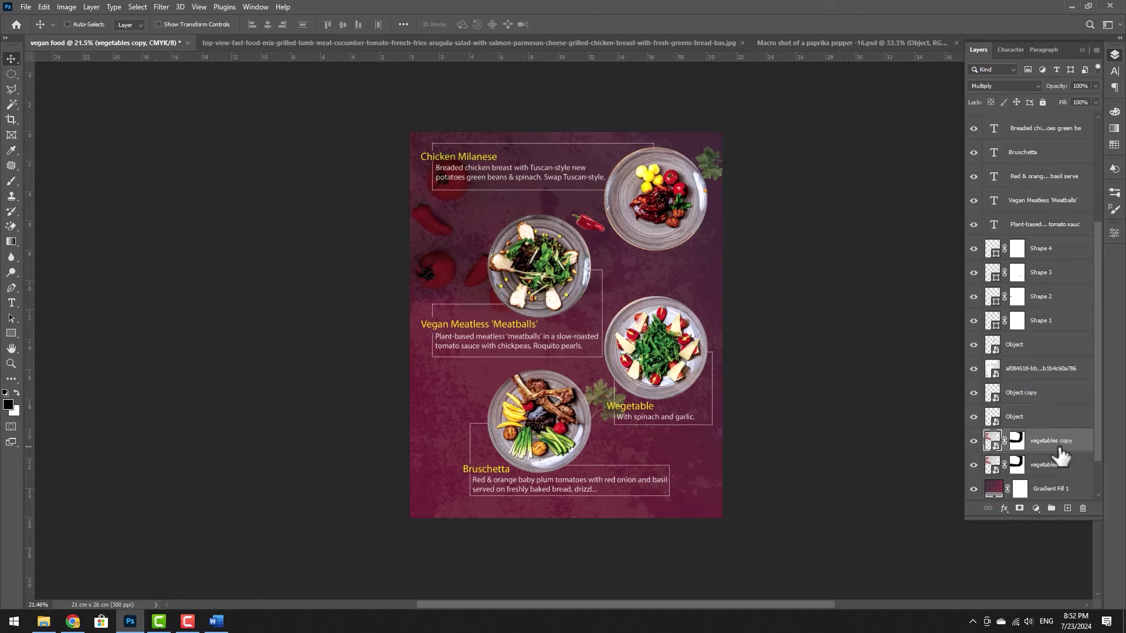
Scale the vegetables copy to 78.19%, rotate it to 32.17 degrees and place it at the poster's lower-right corner
key("ctrl+t")
left_click_drag(517, 235, 779, 491)
left_click_drag(916, 318, 885, 421)
left_click_drag(724, 456, 669, 548)
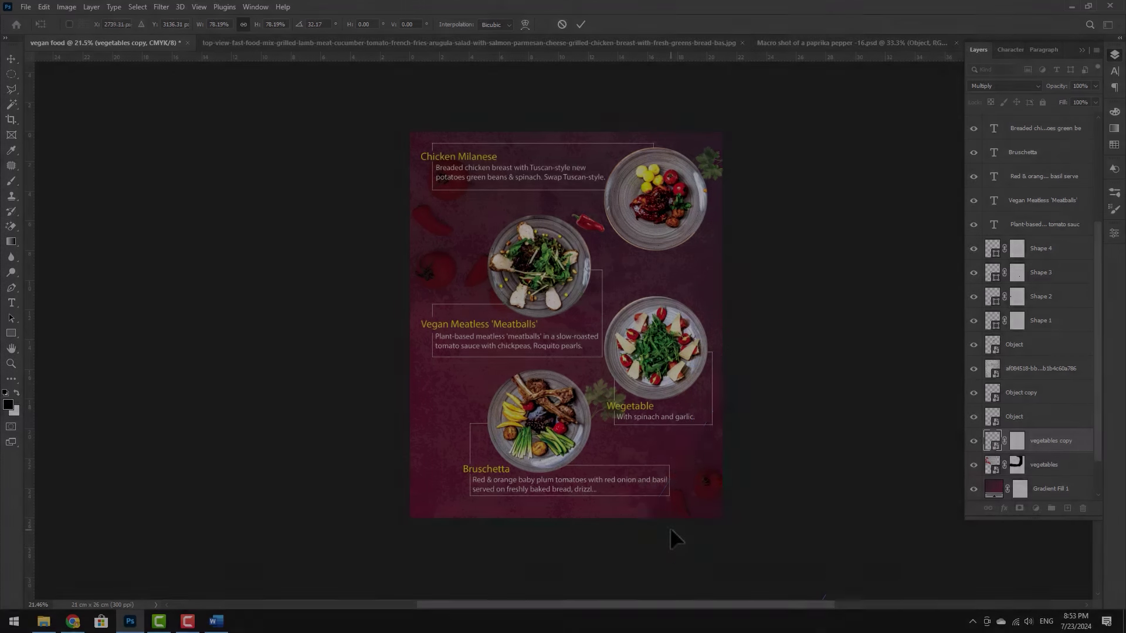
Transform the small red pepper between the upper two plates to 2.39% scale and -11.87 degrees rotation
left_click_drag(633, 243, 626, 240)
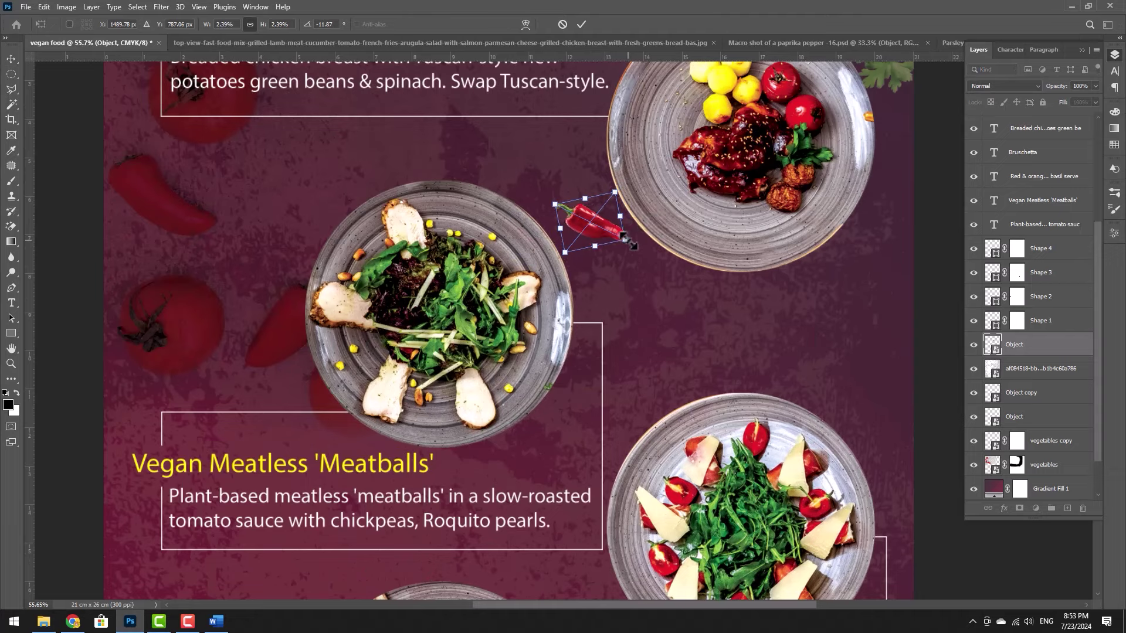
key("Return")
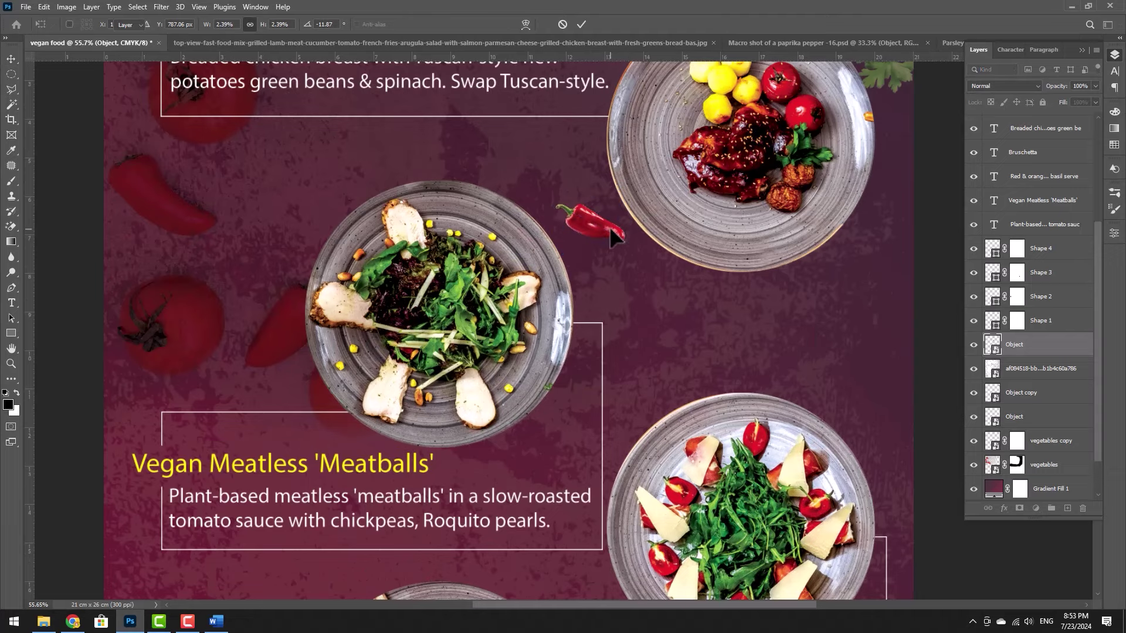
scroll(605, 234, "up", 2)
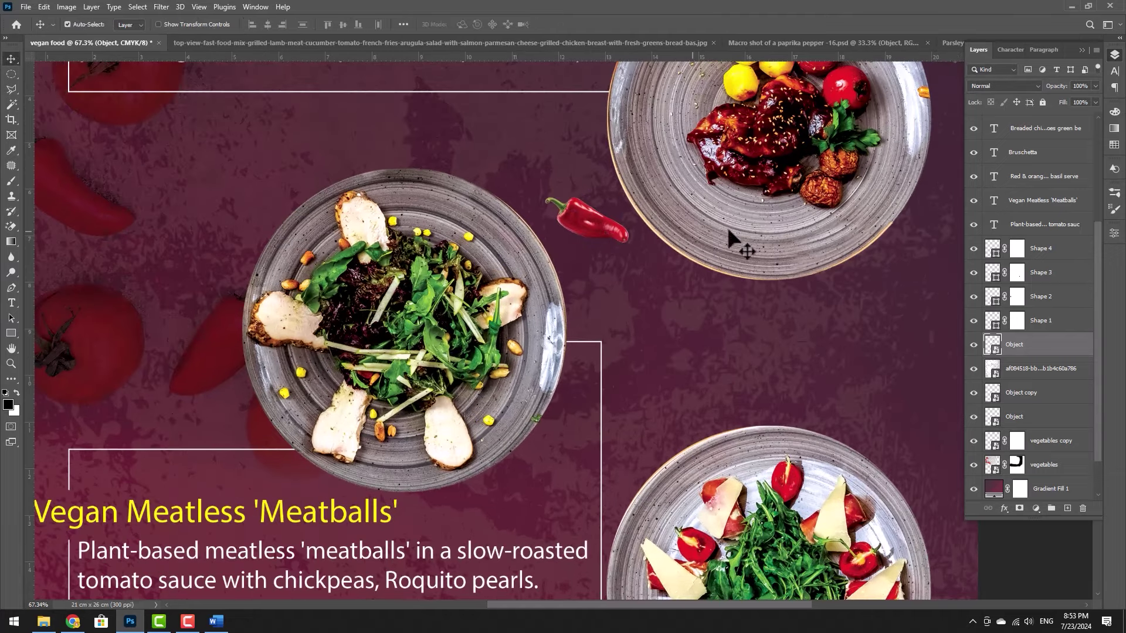
scroll(548, 339, "down", 5)
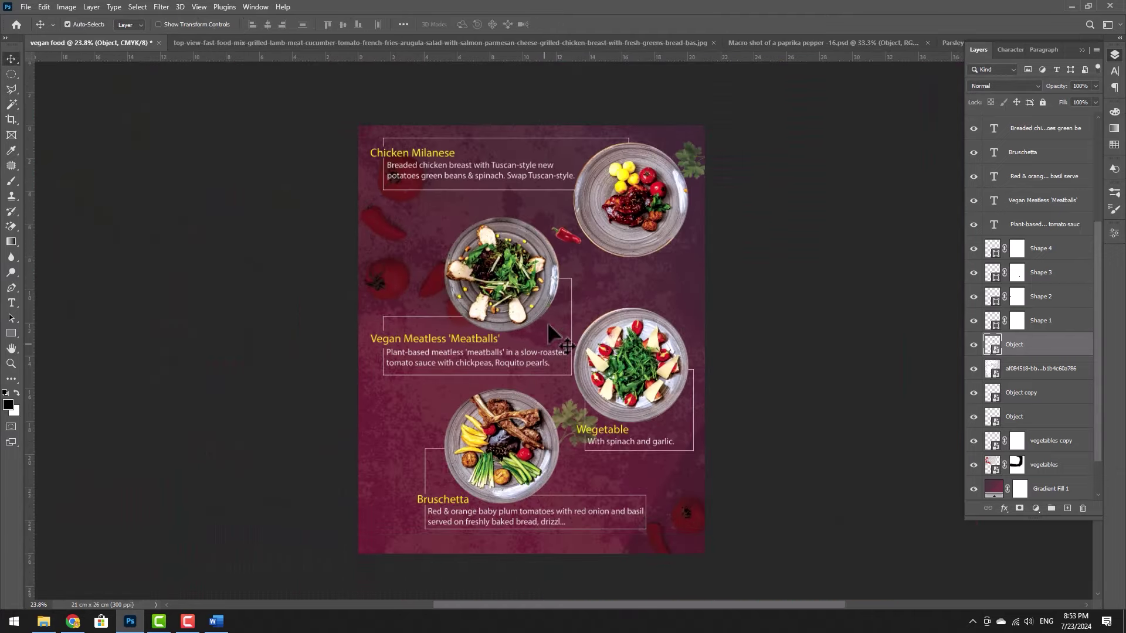
Duplicate the red pepper into the poster's lower-left corner and enlarge the copy so it runs off the edge
left_click_drag(562, 235, 402, 546, "alt")
key("ctrl+t")
key("Return")
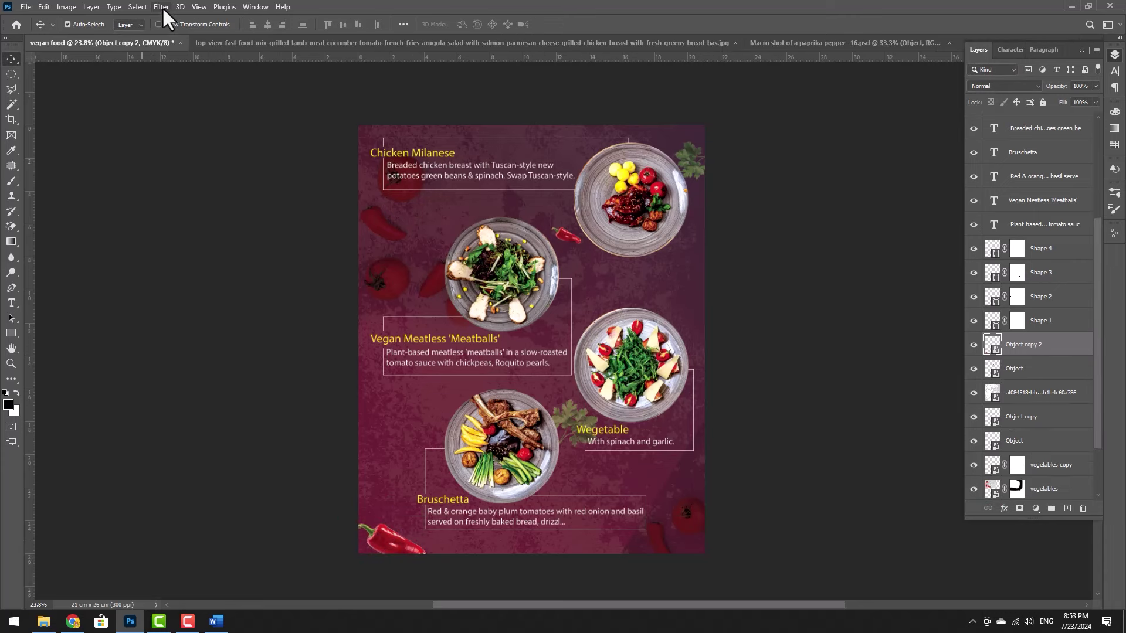
Apply a Gaussian Blur with a radius of 8.6 pixels to the large red pepper in the lower corner
left_click(161, 6)
mouse_move(176, 157)
left_click(354, 202)
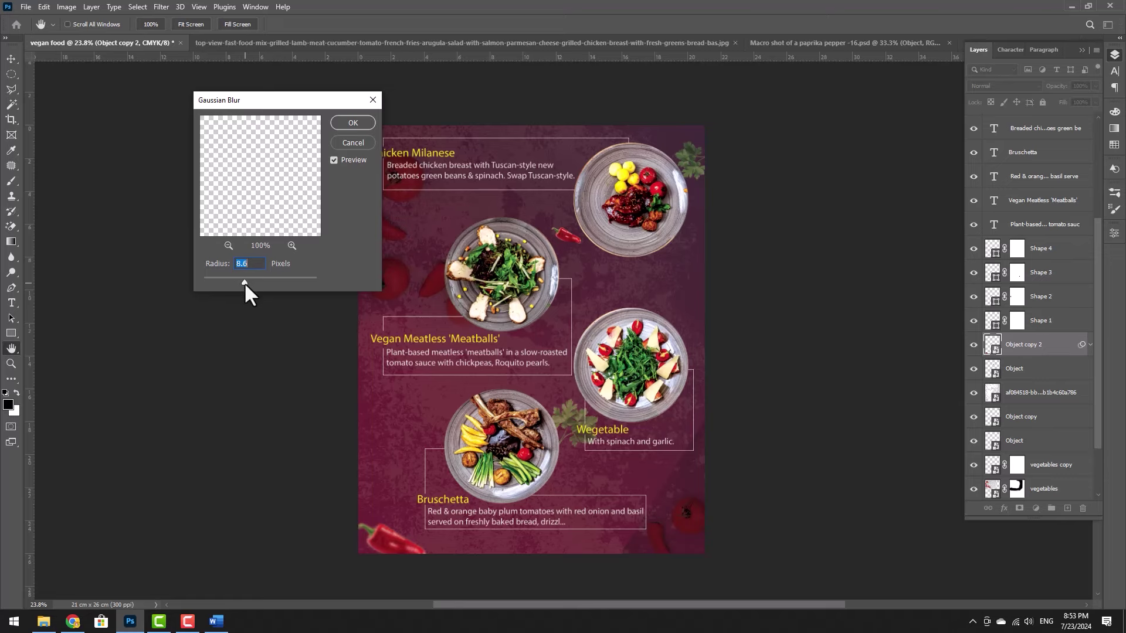
left_click(353, 123)
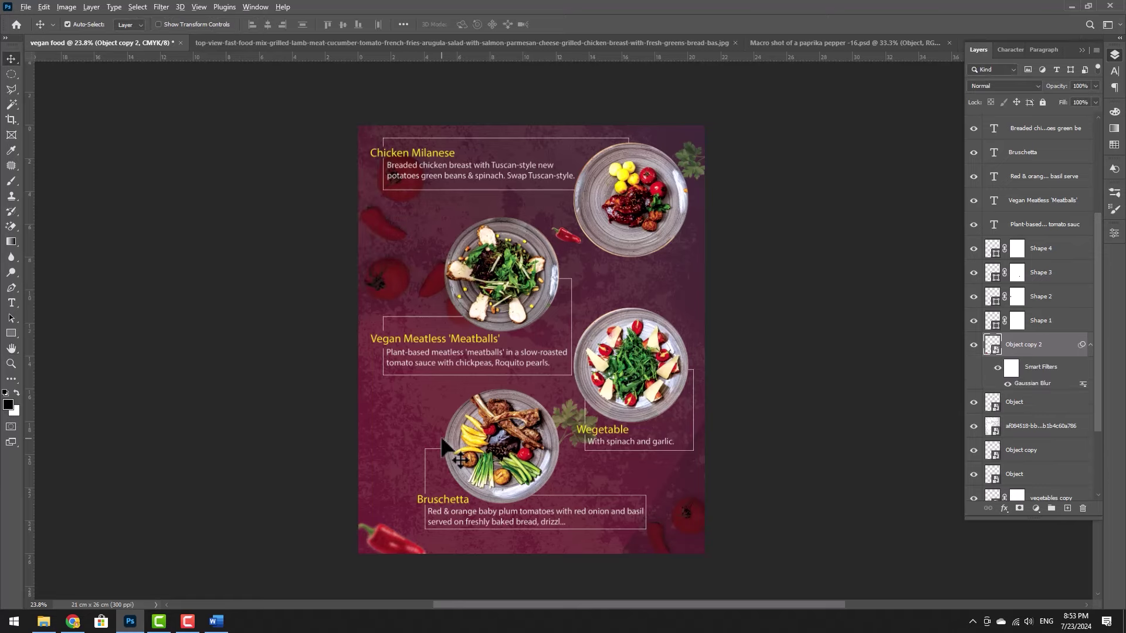
scroll(448, 448, "down", 1)
scroll(410, 519, "up", 4)
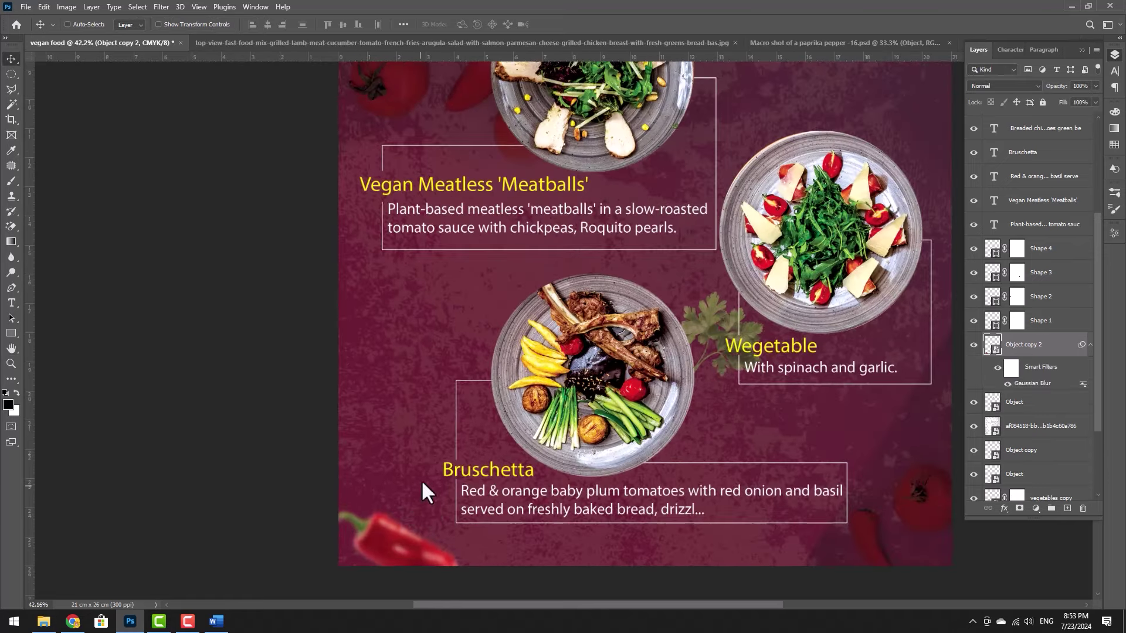
Rotate the blurred lower-left pepper slightly clockwise, keeping it running off the poster's bottom edge
key("ctrl+t")
left_click(560, 236)
scroll(442, 473, "down", 3)
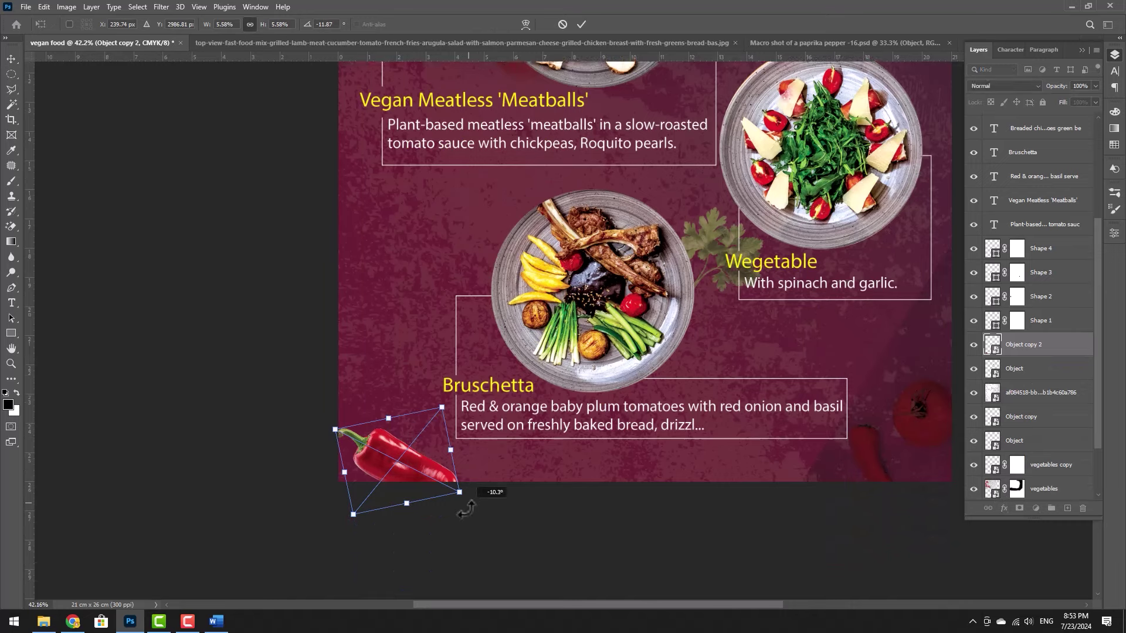
left_click_drag(467, 510, 457, 528)
key("Return")
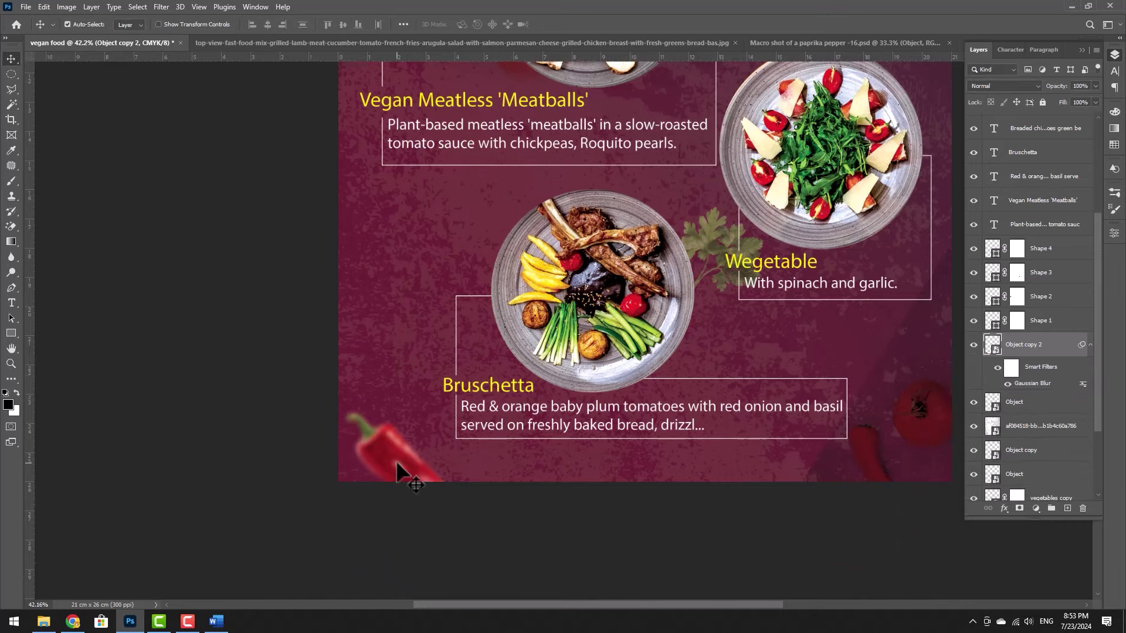
Show the guides to check the poster's layout against its margins
scroll(393, 466, "down", 5)
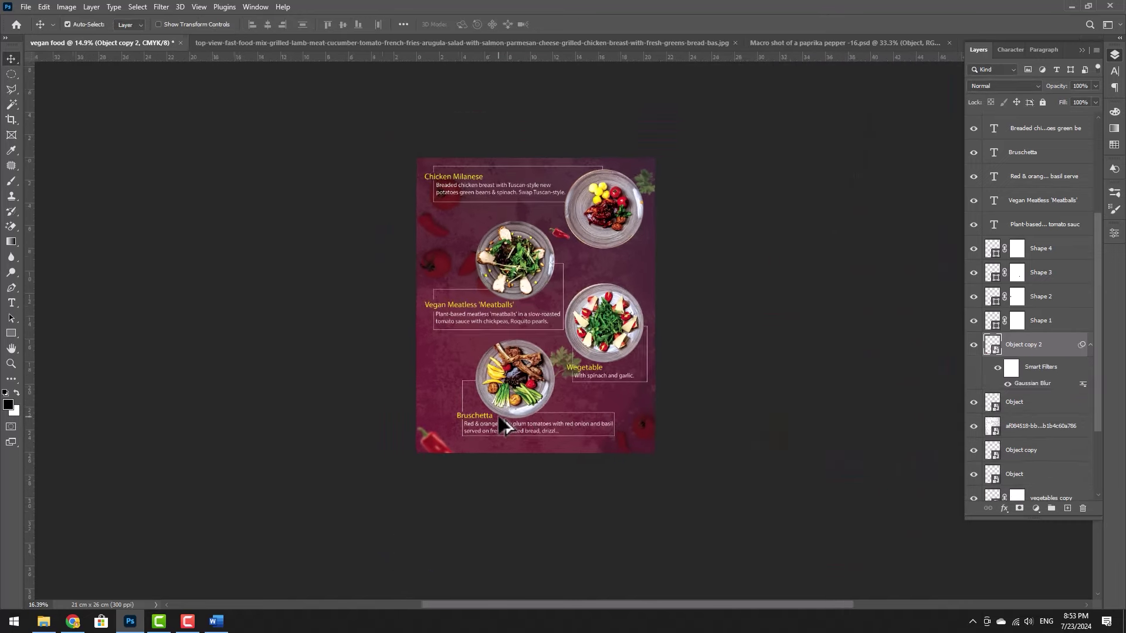
scroll(506, 428, "up", 1)
key("ctrl+semicolon")
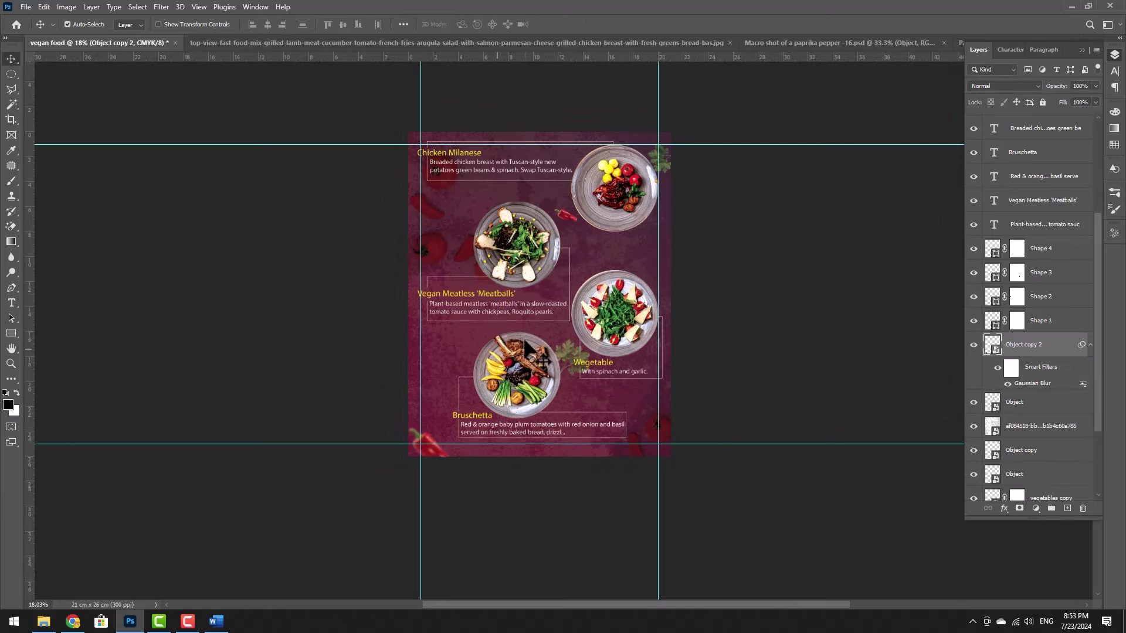
scroll(548, 332, "up", 1)
scroll(411, 120, "up", 6)
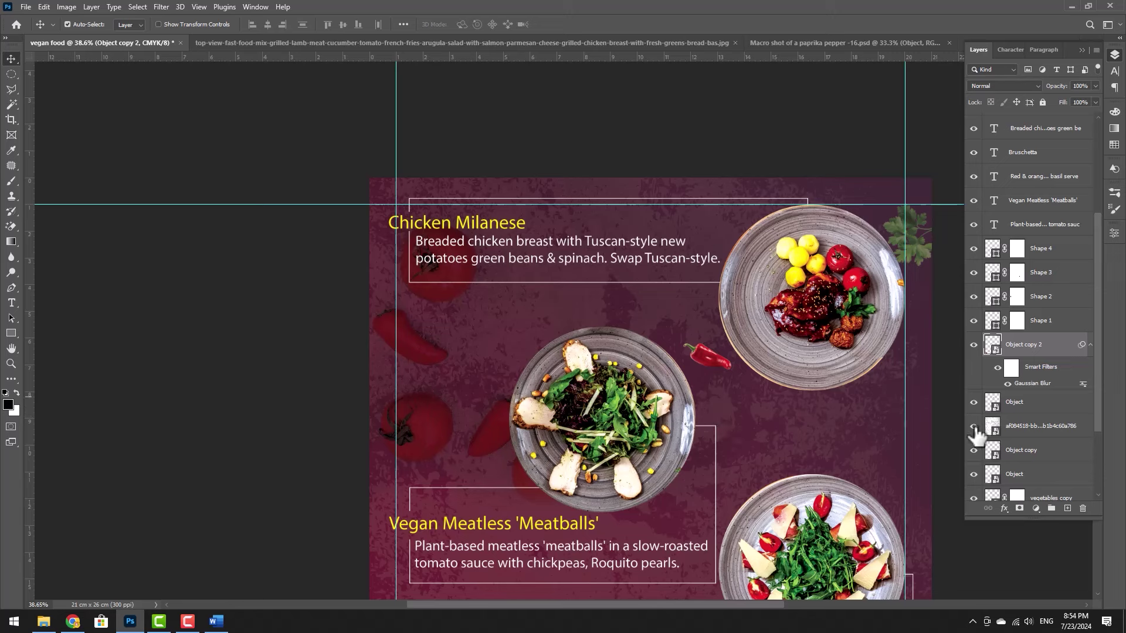
Find the vegetables layer by toggling the visibility of the lower layers, and select it
left_click(973, 451)
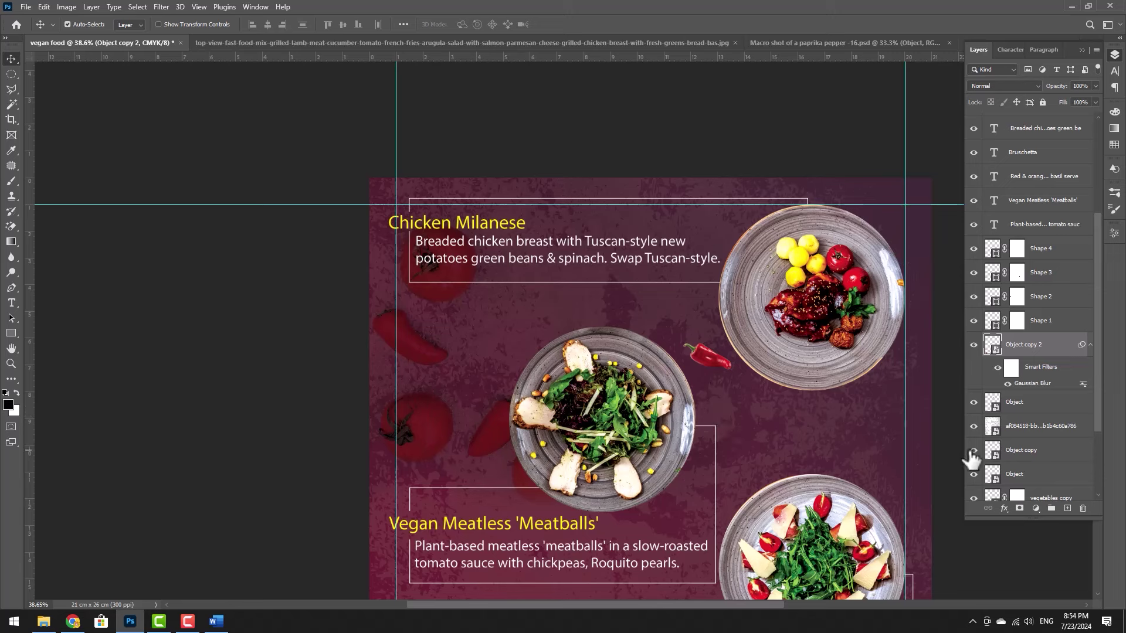
left_click(973, 450)
left_click(973, 474)
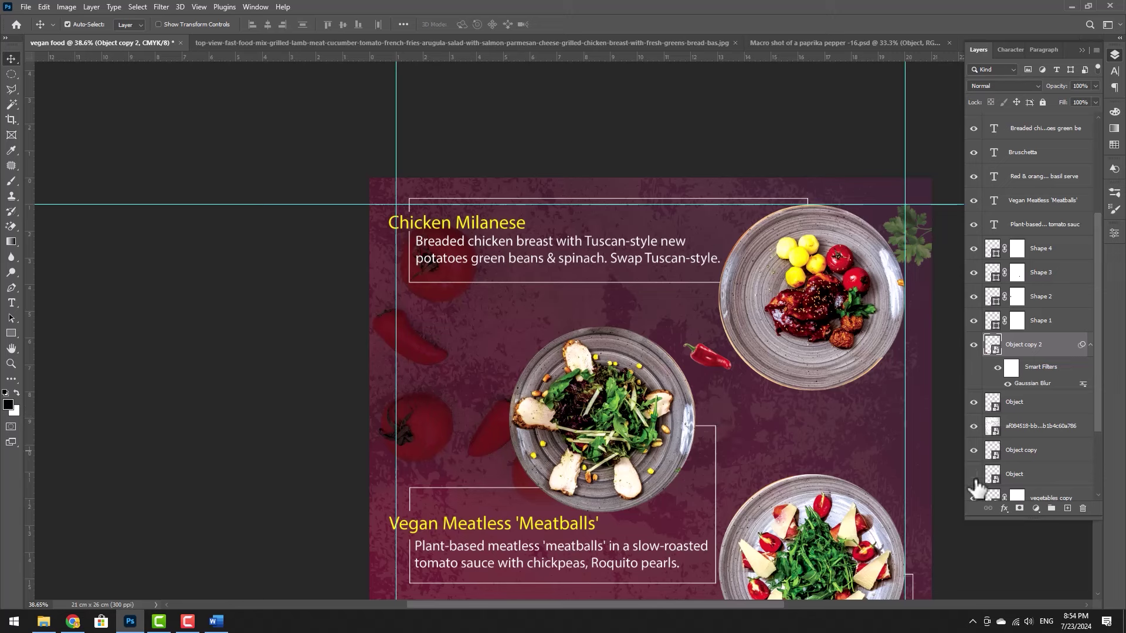
left_click(973, 426)
scroll(976, 474, "down", 3)
left_click(974, 450)
left_click(973, 450)
left_click(1044, 450)
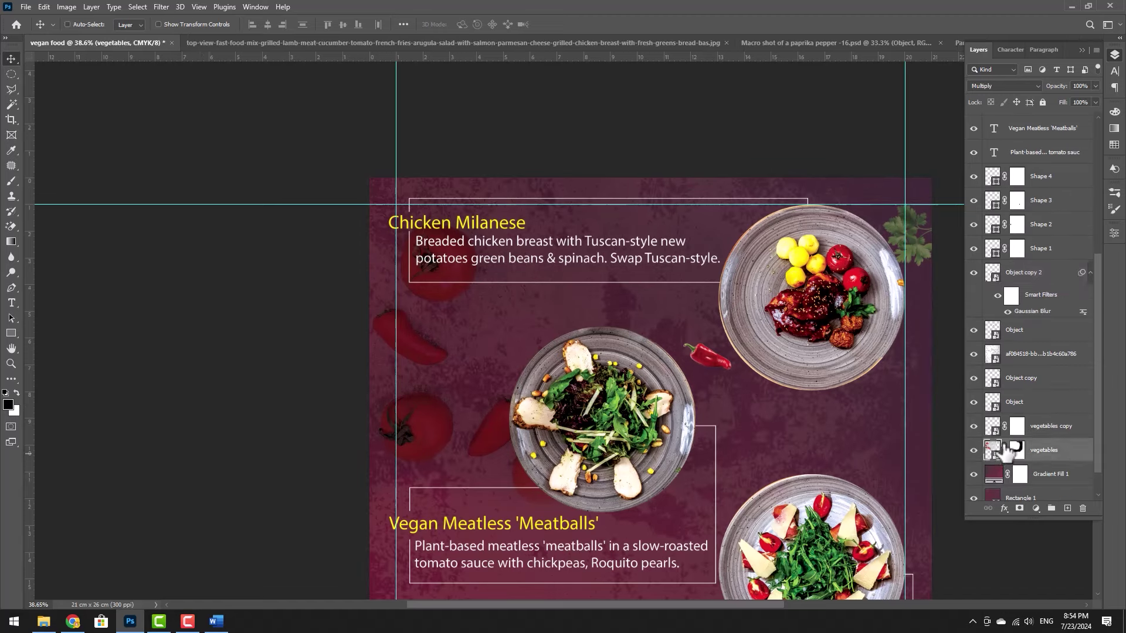
key("ctrl+t")
left_click_drag(444, 359, 459, 439)
key("Escape")
Identify the Chicken Milanese description and its frame by toggling the visibility of the text and Shape layers
scroll(406, 210, "up", 3)
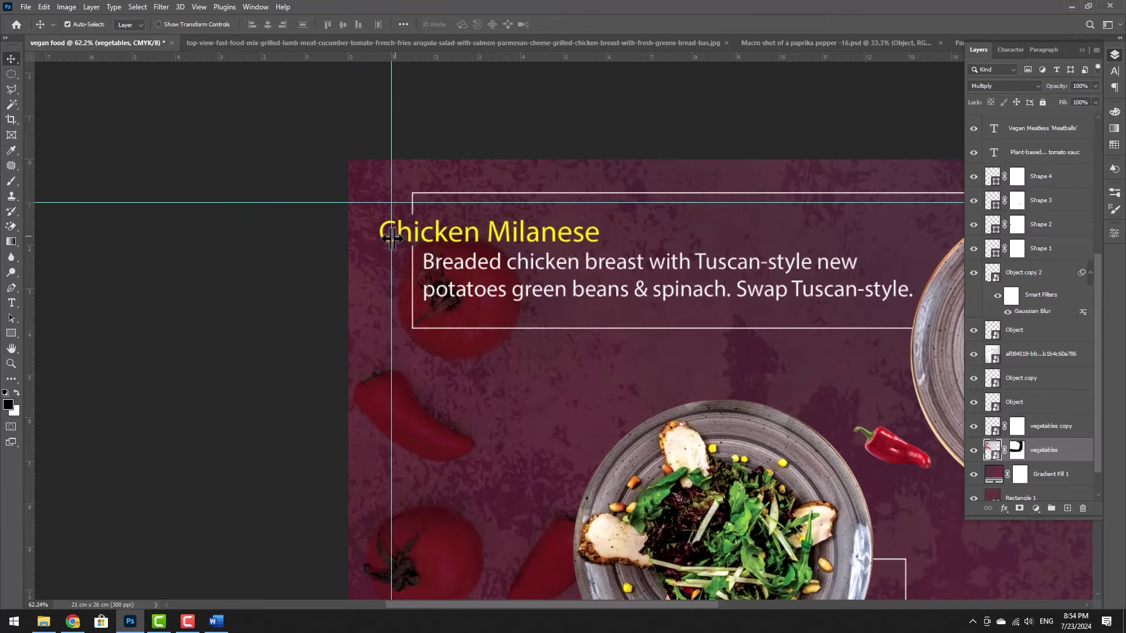
scroll(387, 238, "up", 2)
scroll(411, 238, "down", 3)
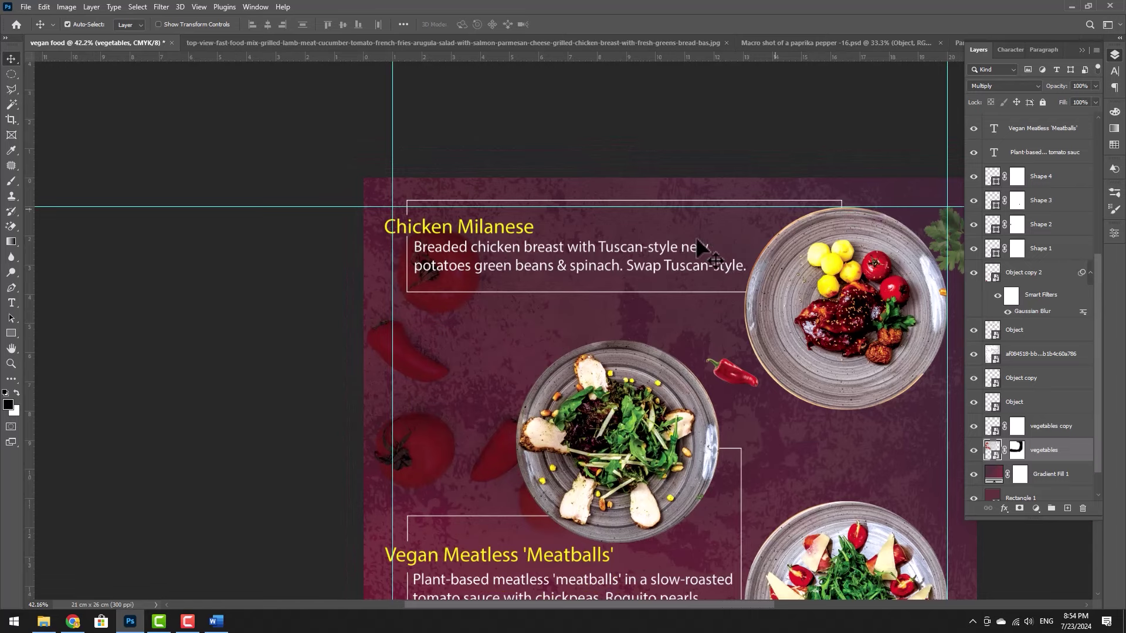
left_click_drag(622, 262, 480, 234)
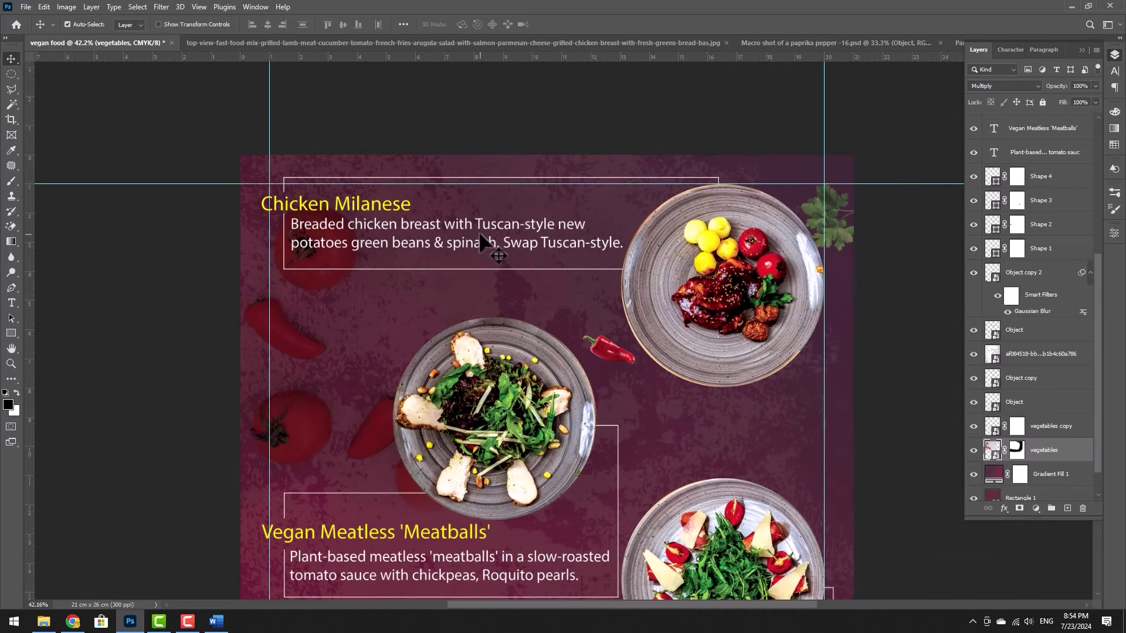
left_click(481, 233)
left_click(974, 124)
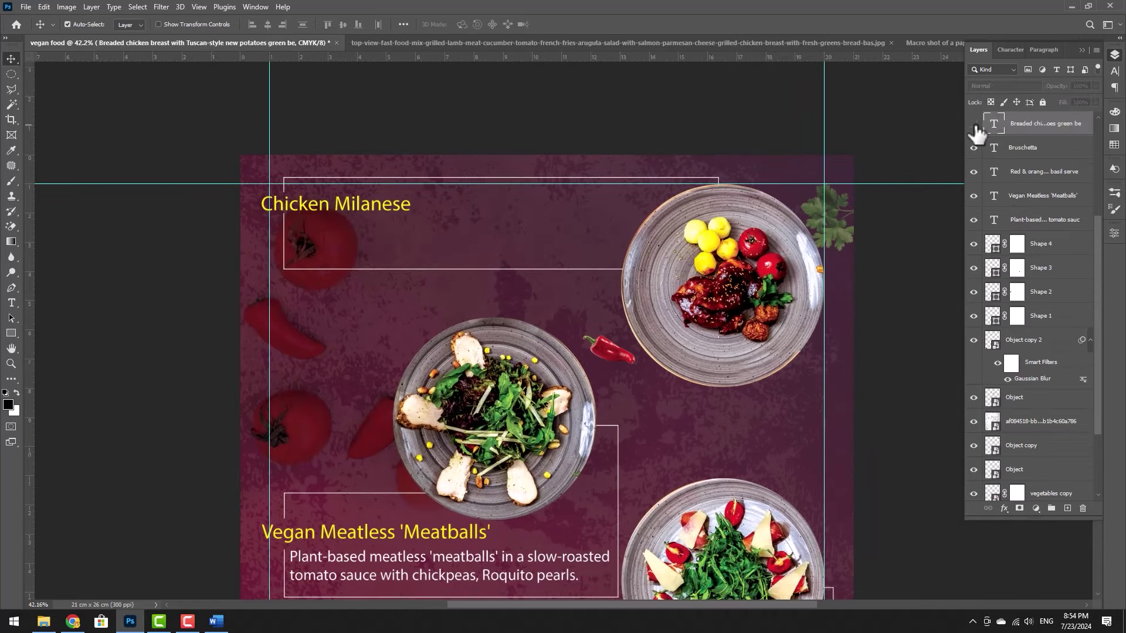
left_click(974, 125)
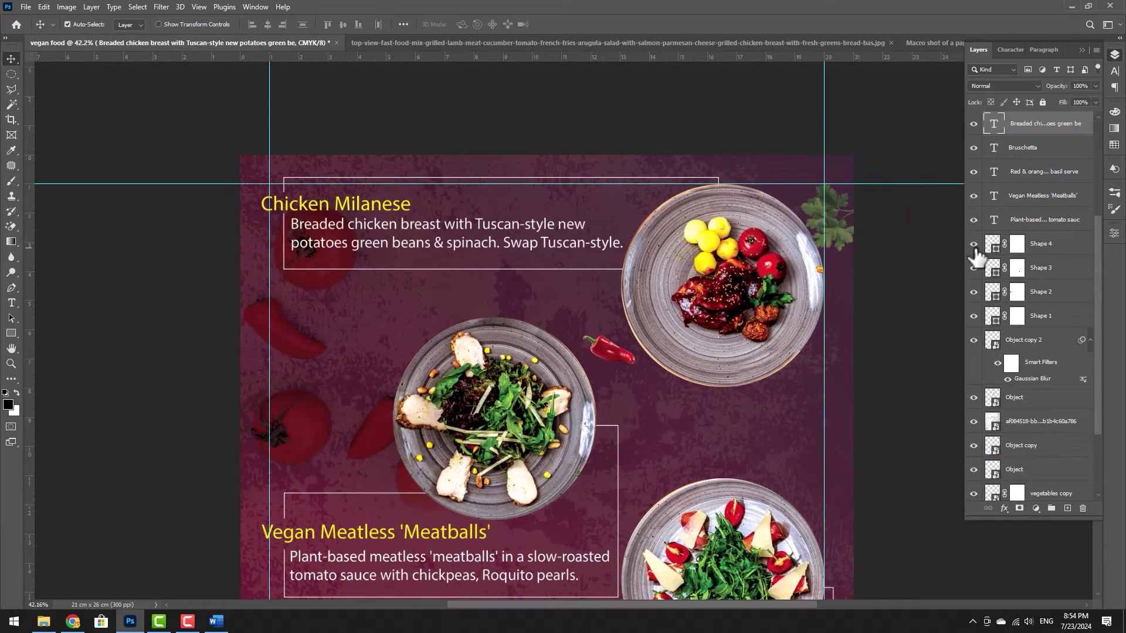
left_click(976, 269)
left_click(975, 293)
left_click(975, 293)
left_click(975, 317)
left_click(974, 316)
Select the Chicken Milanese heading, description and frame together, and move them down and right inside the margin guides
left_click(1074, 323, "ctrl")
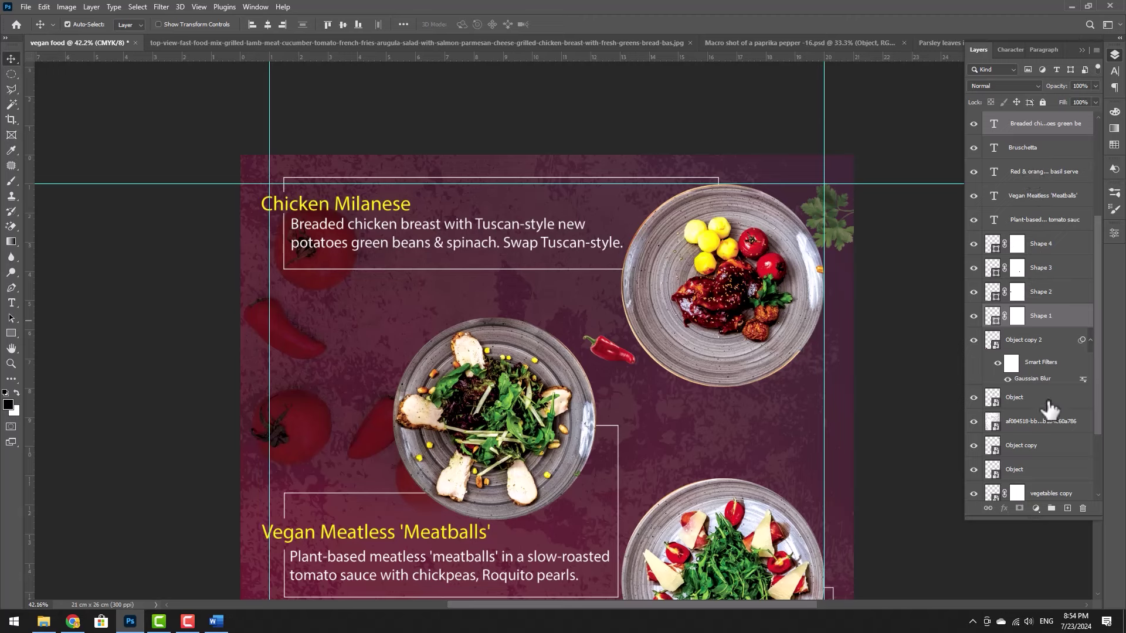
scroll(1050, 399, "down", 3)
scroll(1049, 399, "down", 1)
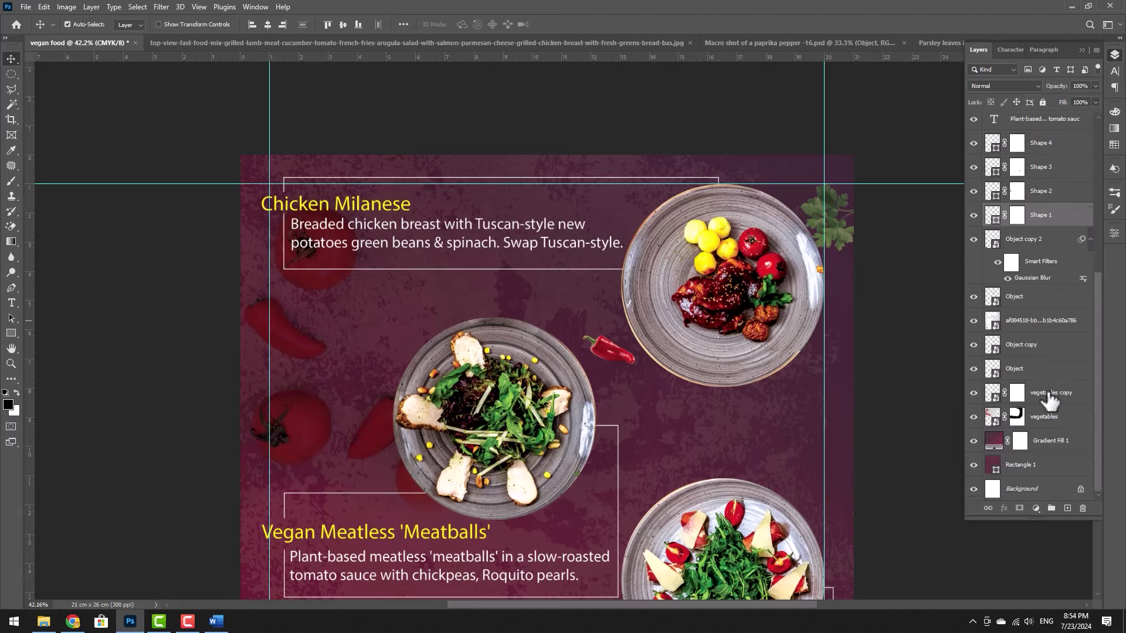
scroll(1050, 399, "up", 8)
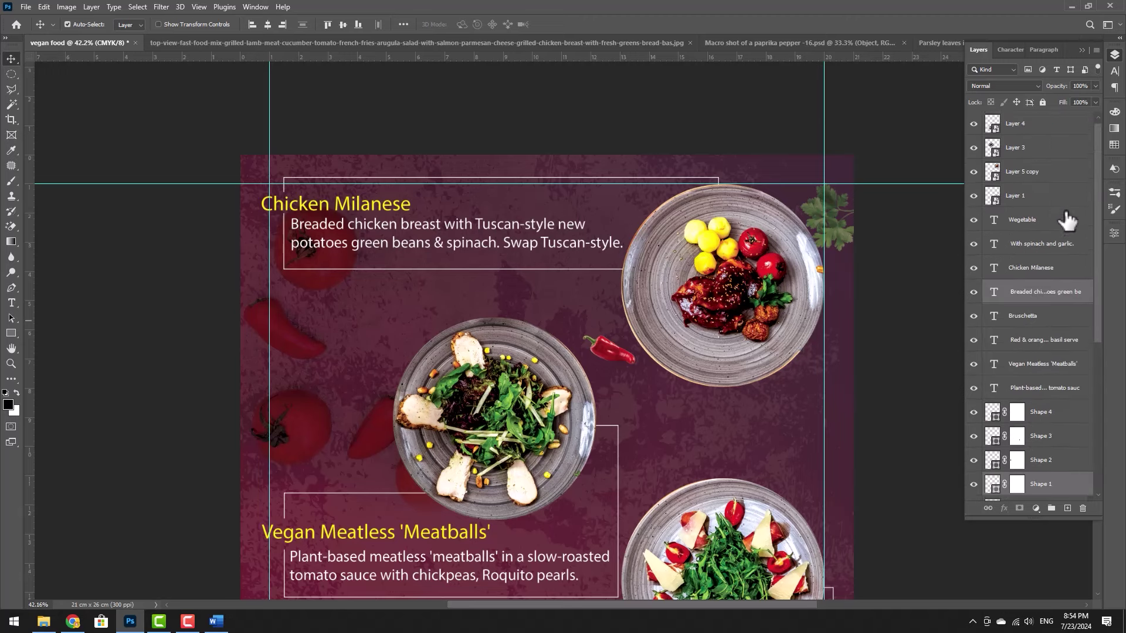
left_click(1078, 269, "ctrl")
key("ctrl+t")
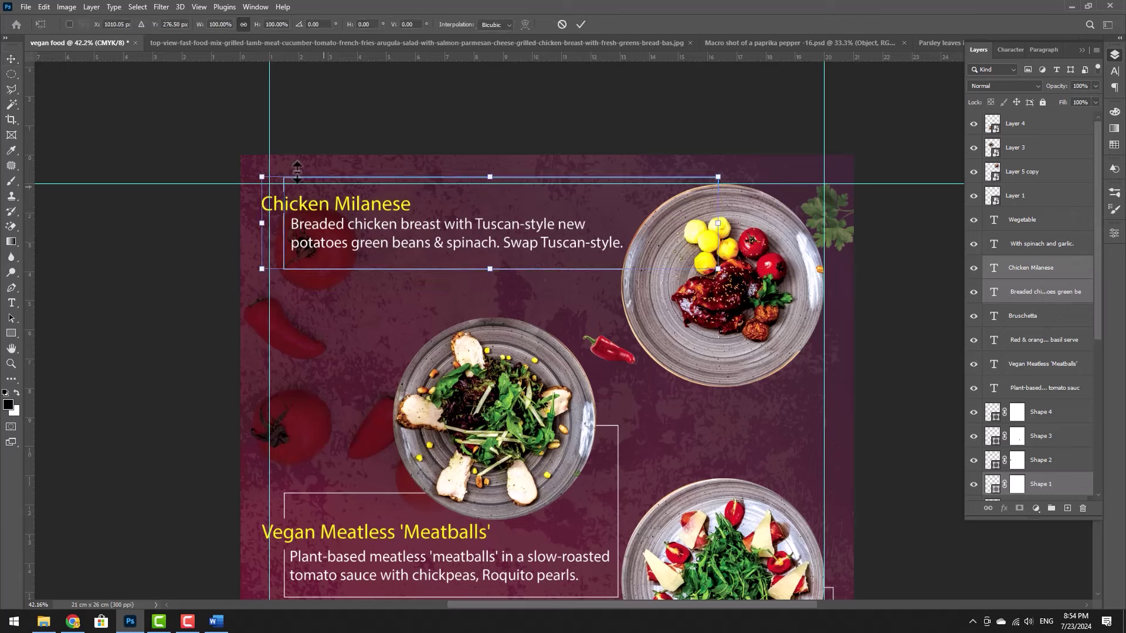
left_click_drag(339, 218, 350, 226)
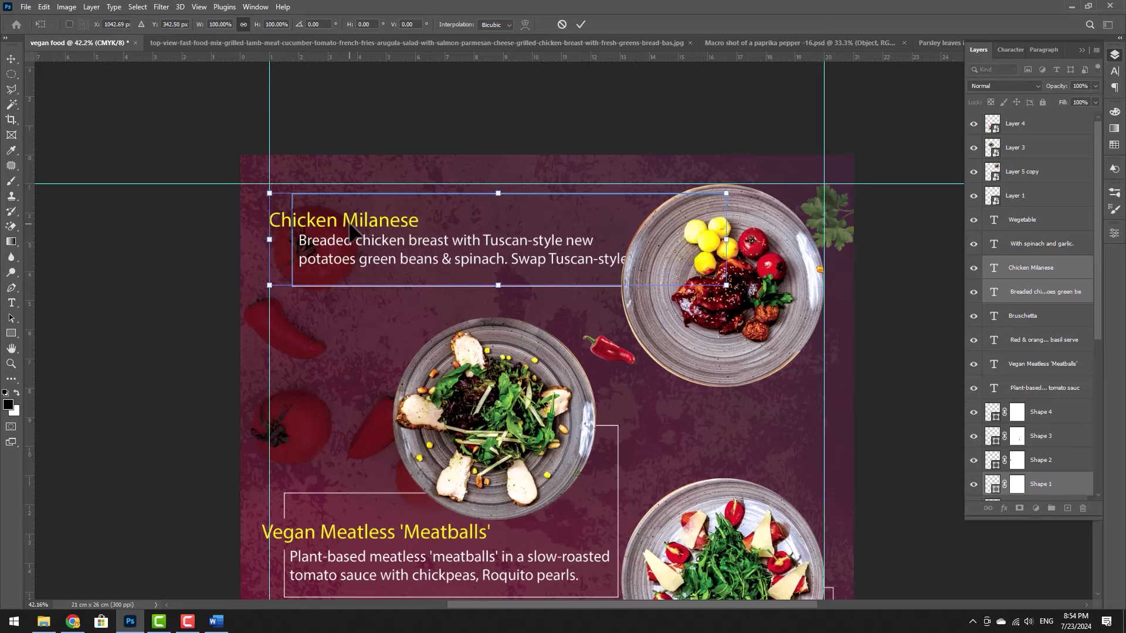
key("Return")
Toggle the Chicken Milanese plate's visibility to check the overlapped description, and break "Swap Tuscan-style." onto its own line
scroll(607, 267, "up", 2)
key("t")
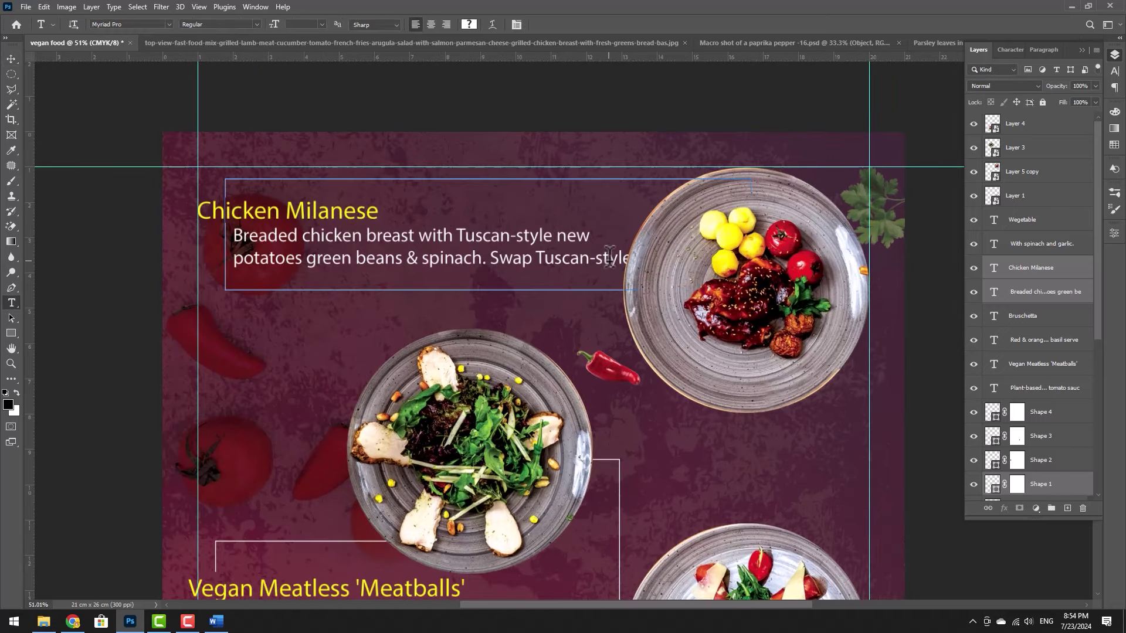
left_click(628, 256)
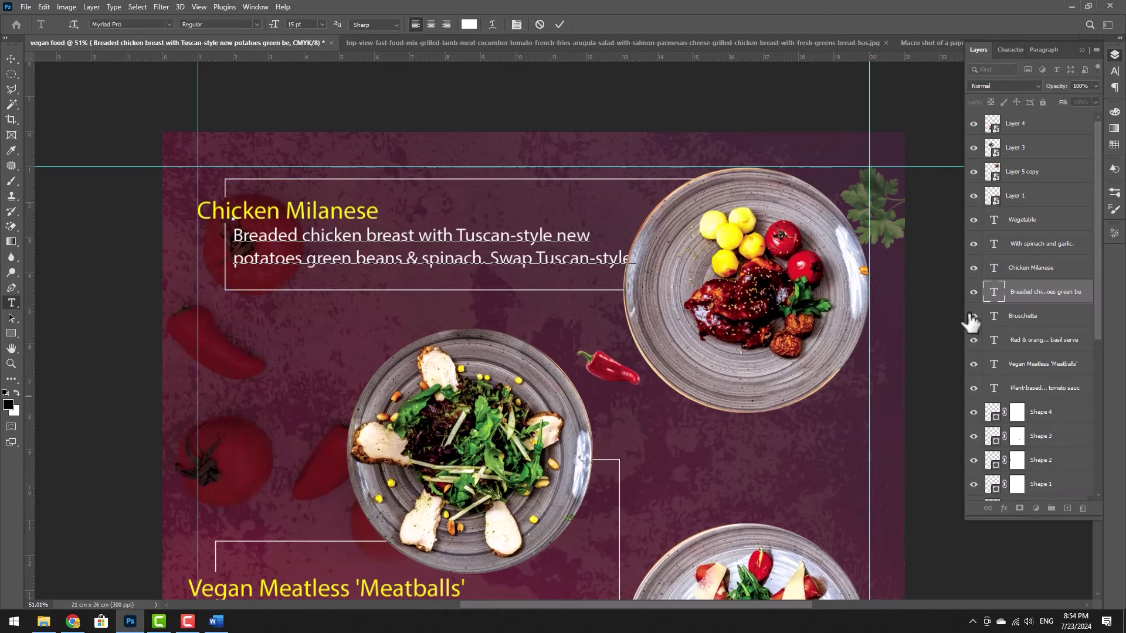
left_click(971, 172)
left_click(972, 173)
left_click(971, 172)
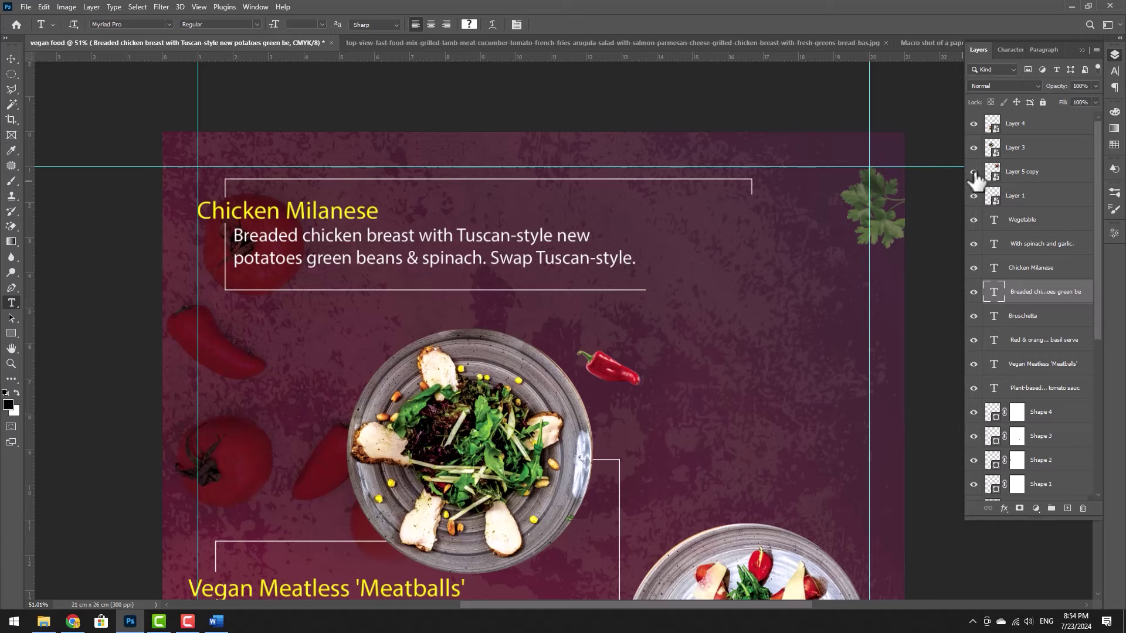
left_click(973, 172)
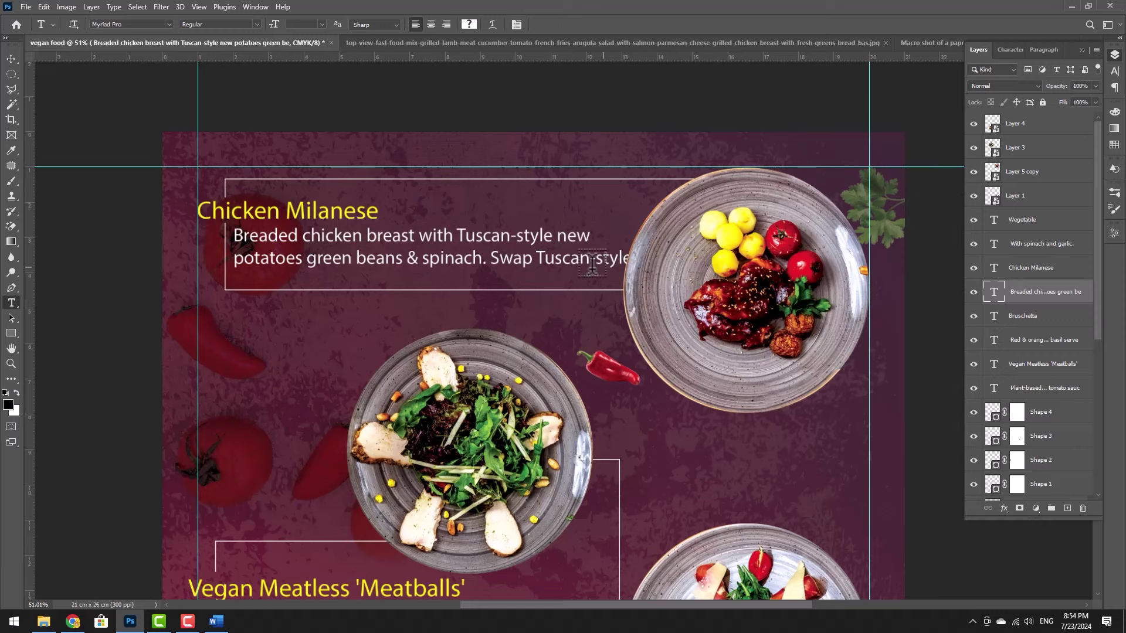
left_click(491, 259)
key("Return")
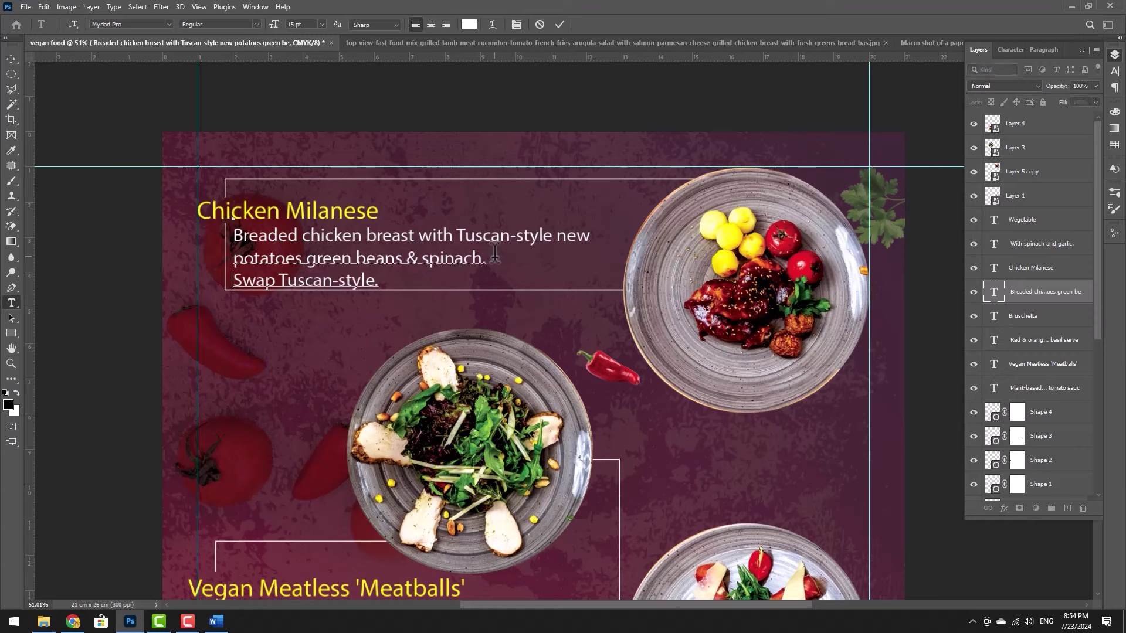
left_click(11, 59)
Stretch the bottom edge of the Chicken Milanese frame slightly downward to fit the third text line
left_click(993, 414)
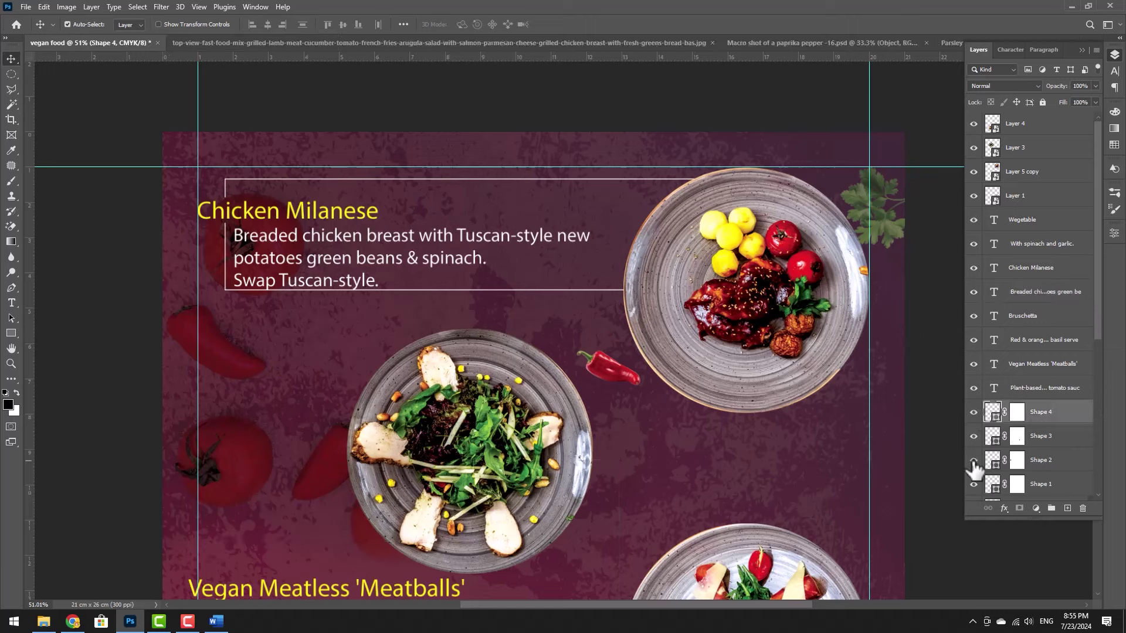
left_click_drag(993, 485, 987, 463)
key("ctrl+t")
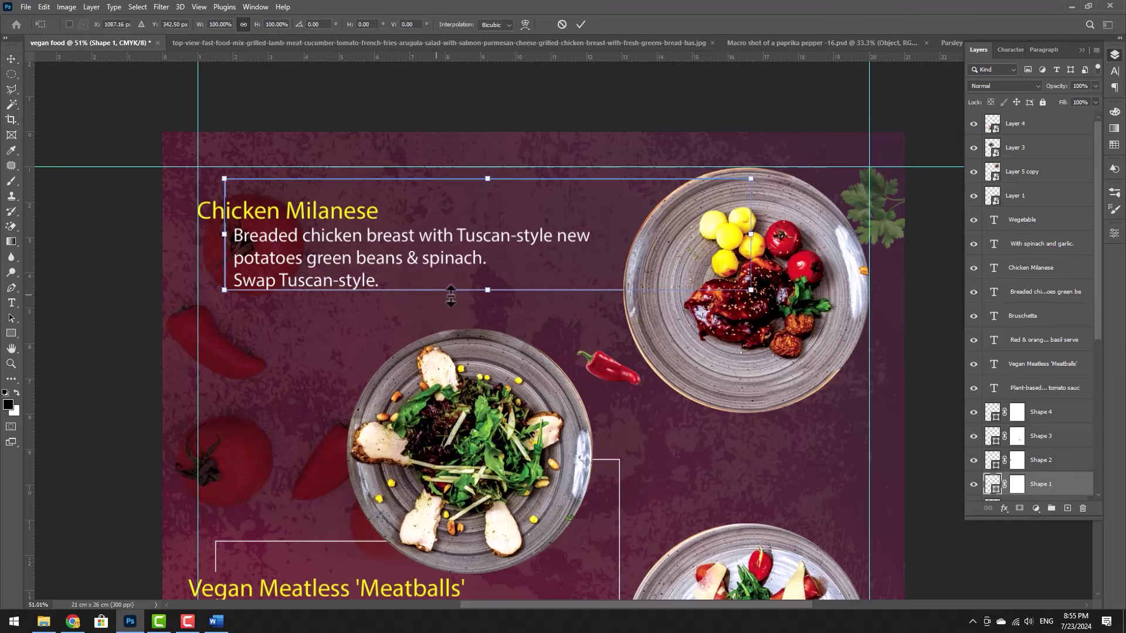
left_click_drag(487, 290, 487, 297)
key("Return")
scroll(487, 290, "down", 5)
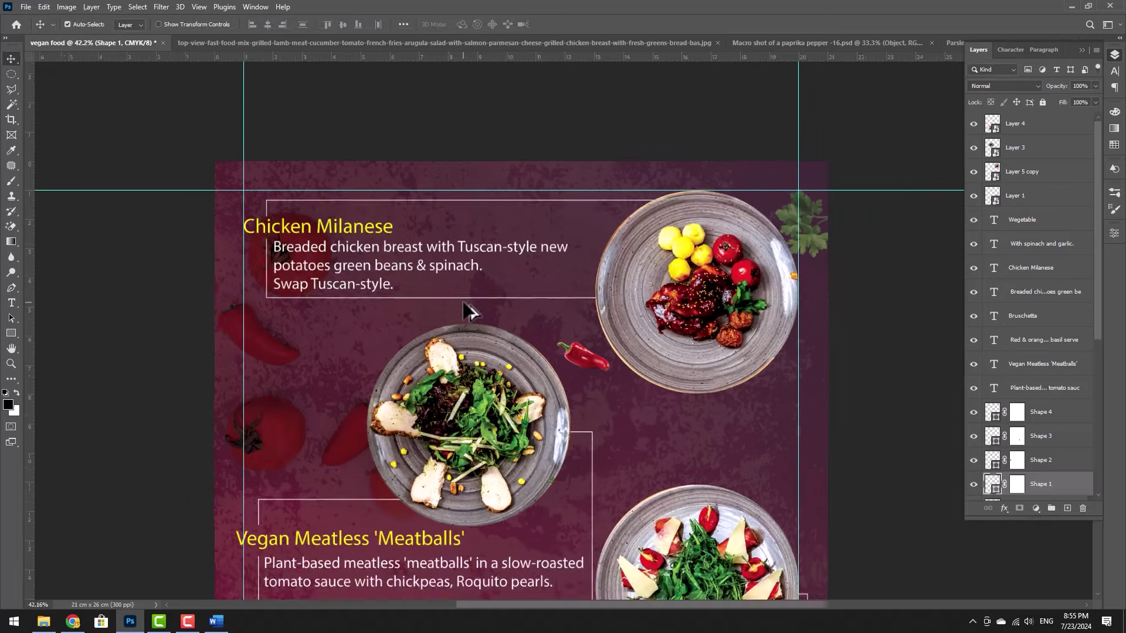
Move the "Vegan Meatless 'Meatballs'" heading right so it aligns with the left margin guide
scroll(514, 375, "down", 4)
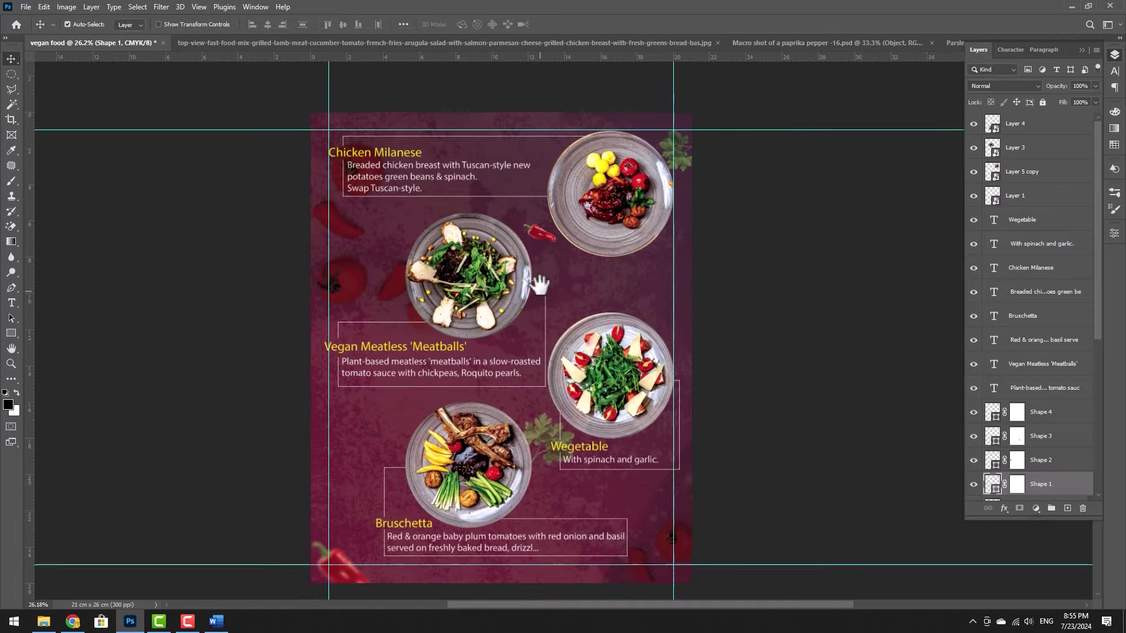
scroll(382, 296, "up", 5)
scroll(382, 296, "up", 1)
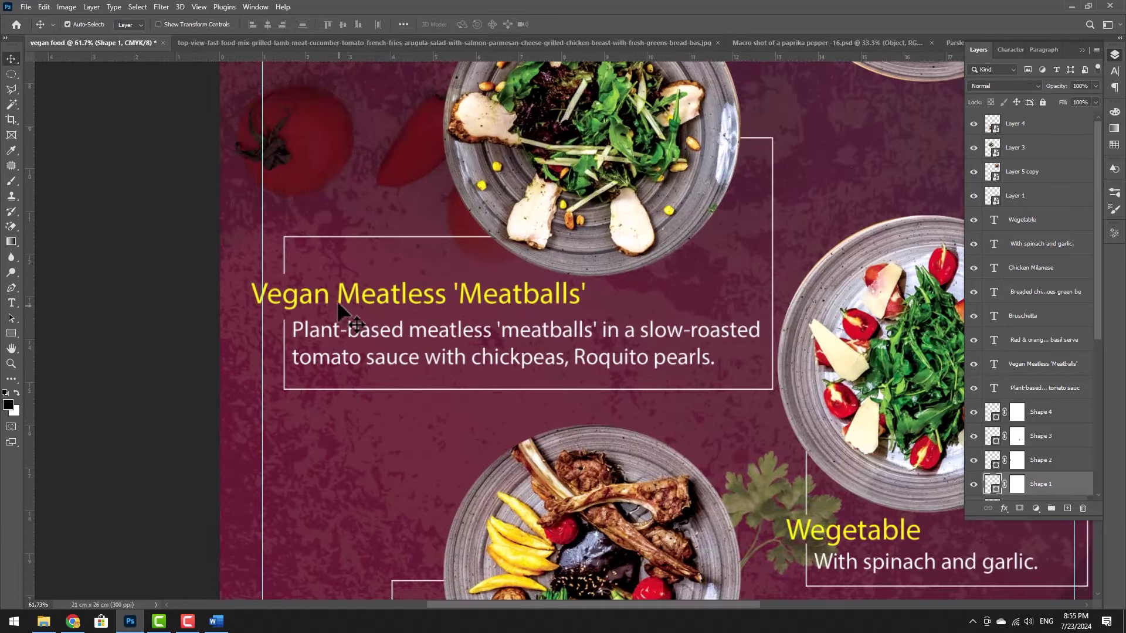
left_click_drag(328, 294, 338, 299)
scroll(338, 299, "down", 4)
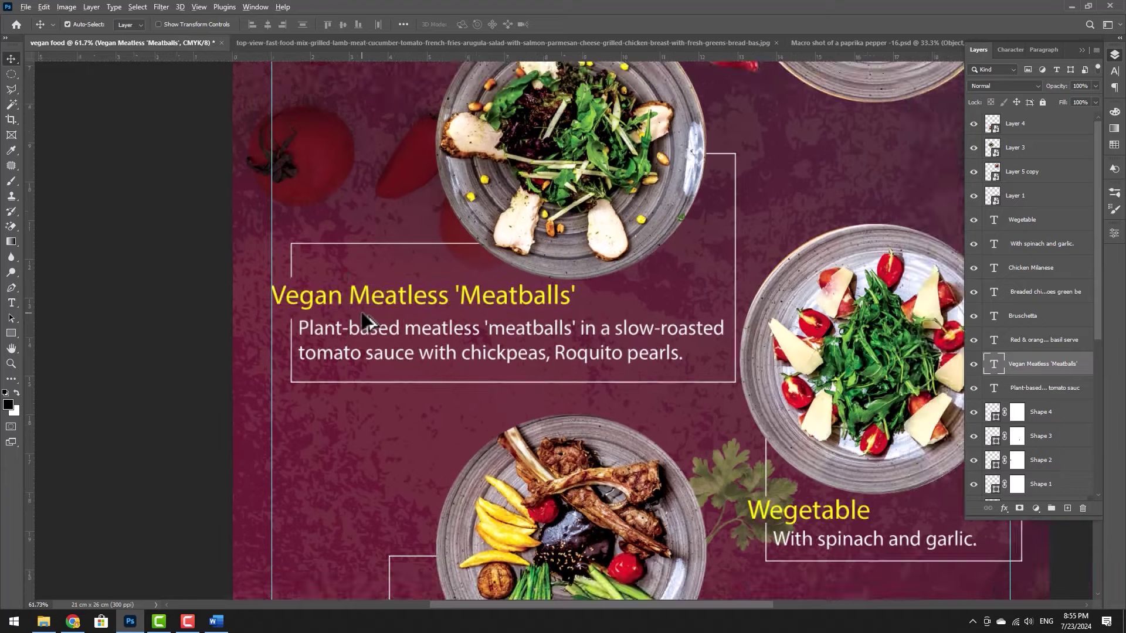
Narrow the Wegetable frame to 95.50% width and nudge it left inside the right margin guide
scroll(743, 460, "up", 6)
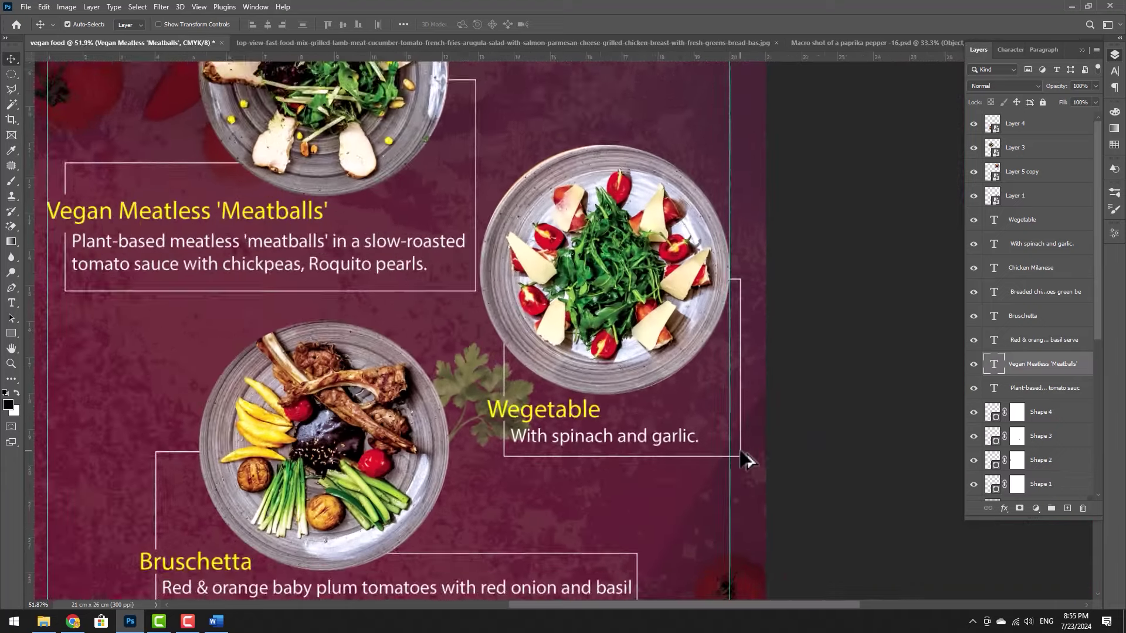
left_click(741, 461)
key("ctrl+t")
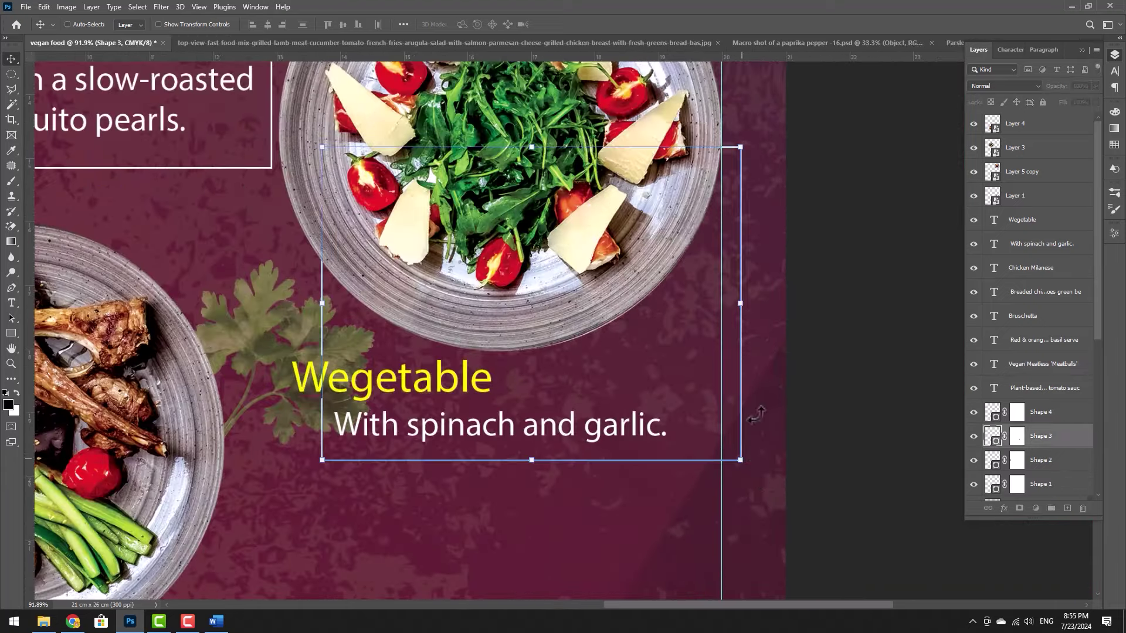
left_click_drag(740, 303, 721, 305)
key("Left")
key("Left")
key("Left")
key("Left")
key("Left")
key("Left")
key("Left")
key("Left")
key("Left")
key("Left")
key("Left")
key("Left")
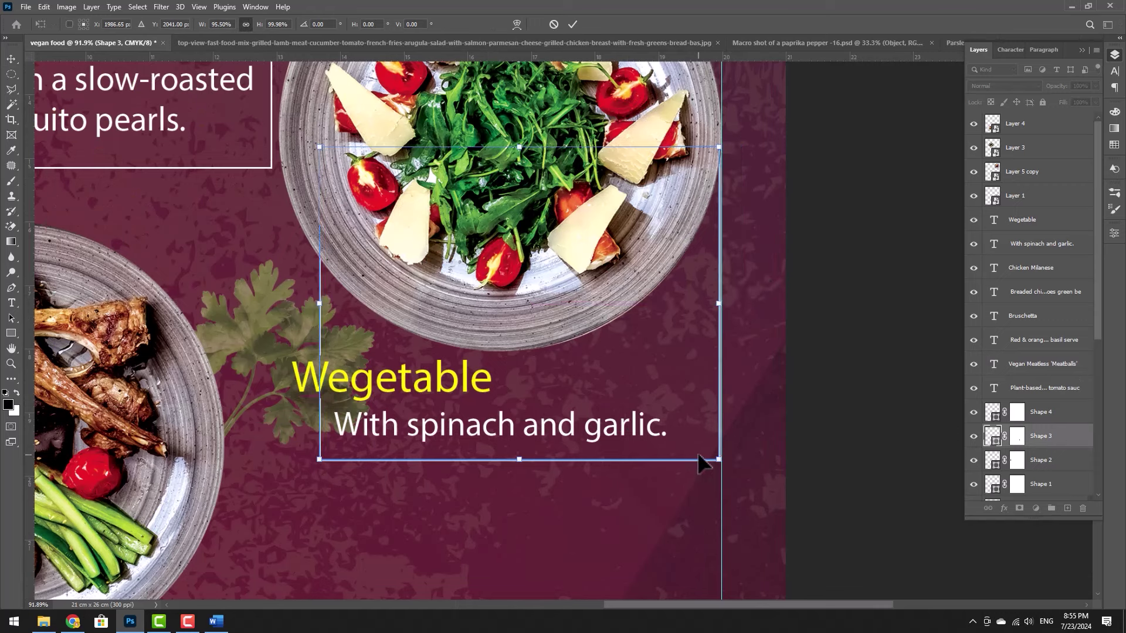
key("Return")
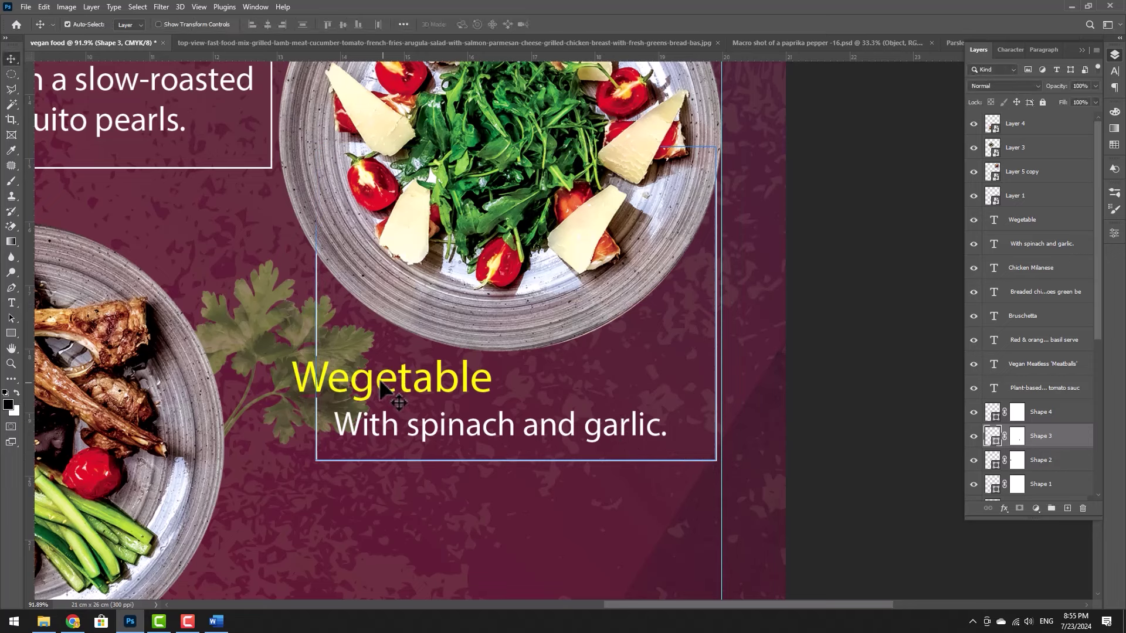
Nudge the "Wegetable" heading and its "With spinach and garlic." description left to match the adjusted frame
left_click_drag(366, 386, 366, 385)
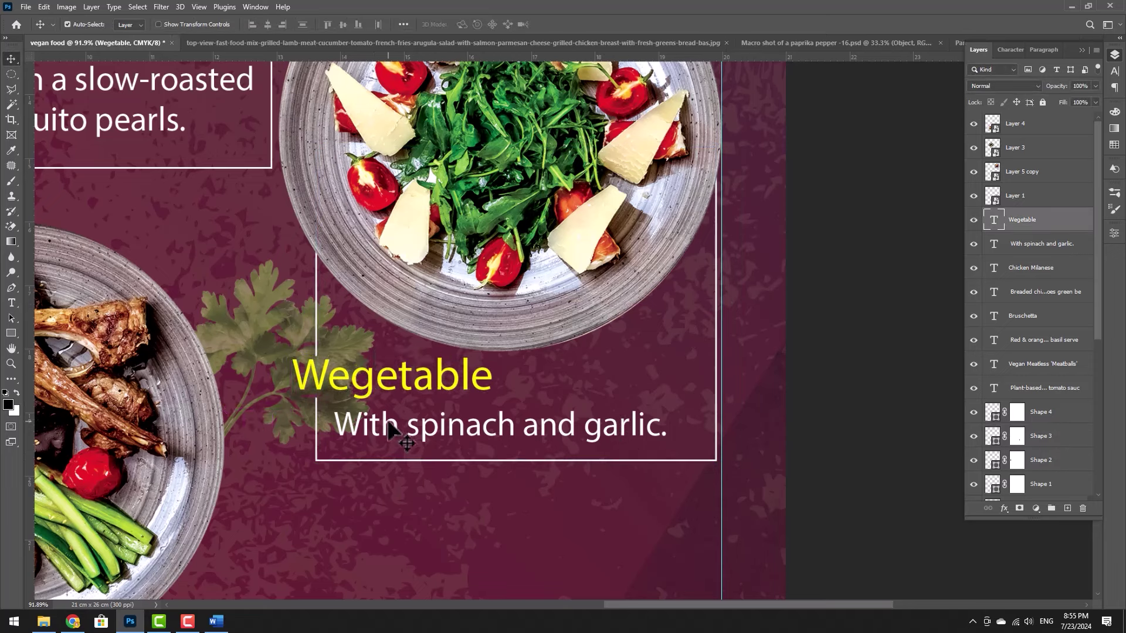
key("Left")
key("Left")
key("Left")
key("Left")
key("Left")
left_click(394, 424)
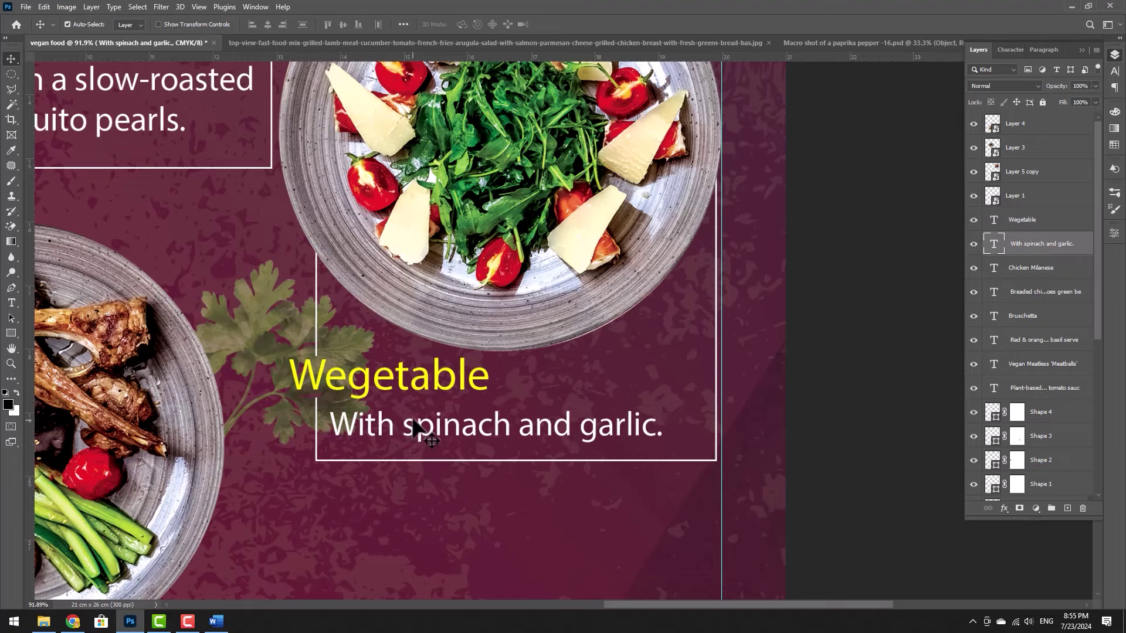
scroll(418, 427, "down", 4)
scroll(441, 392, "down", 3)
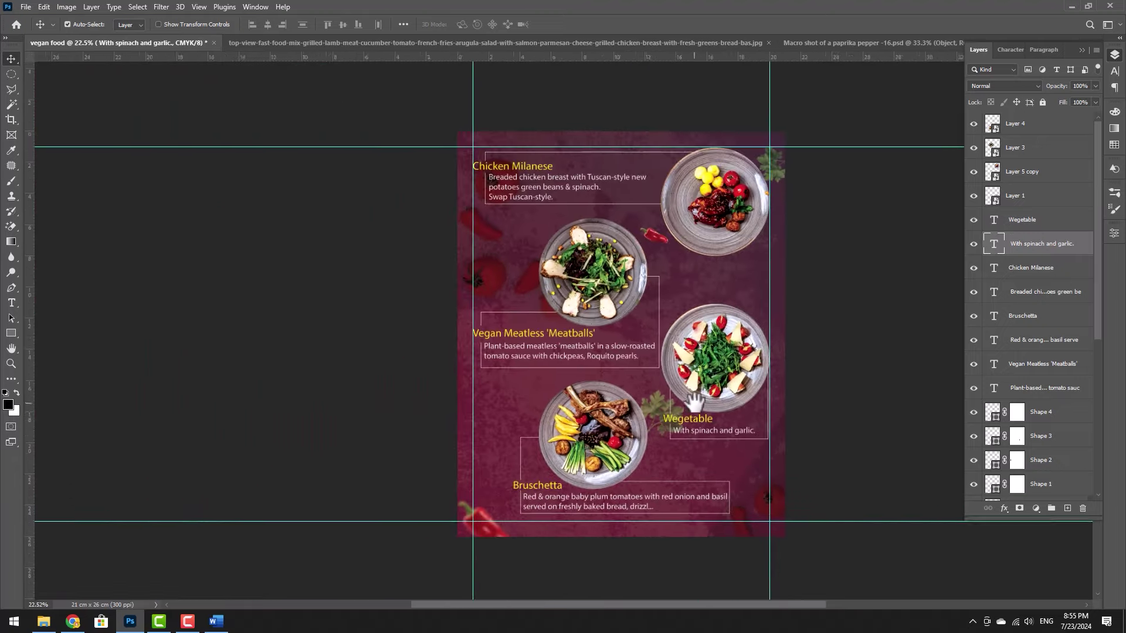